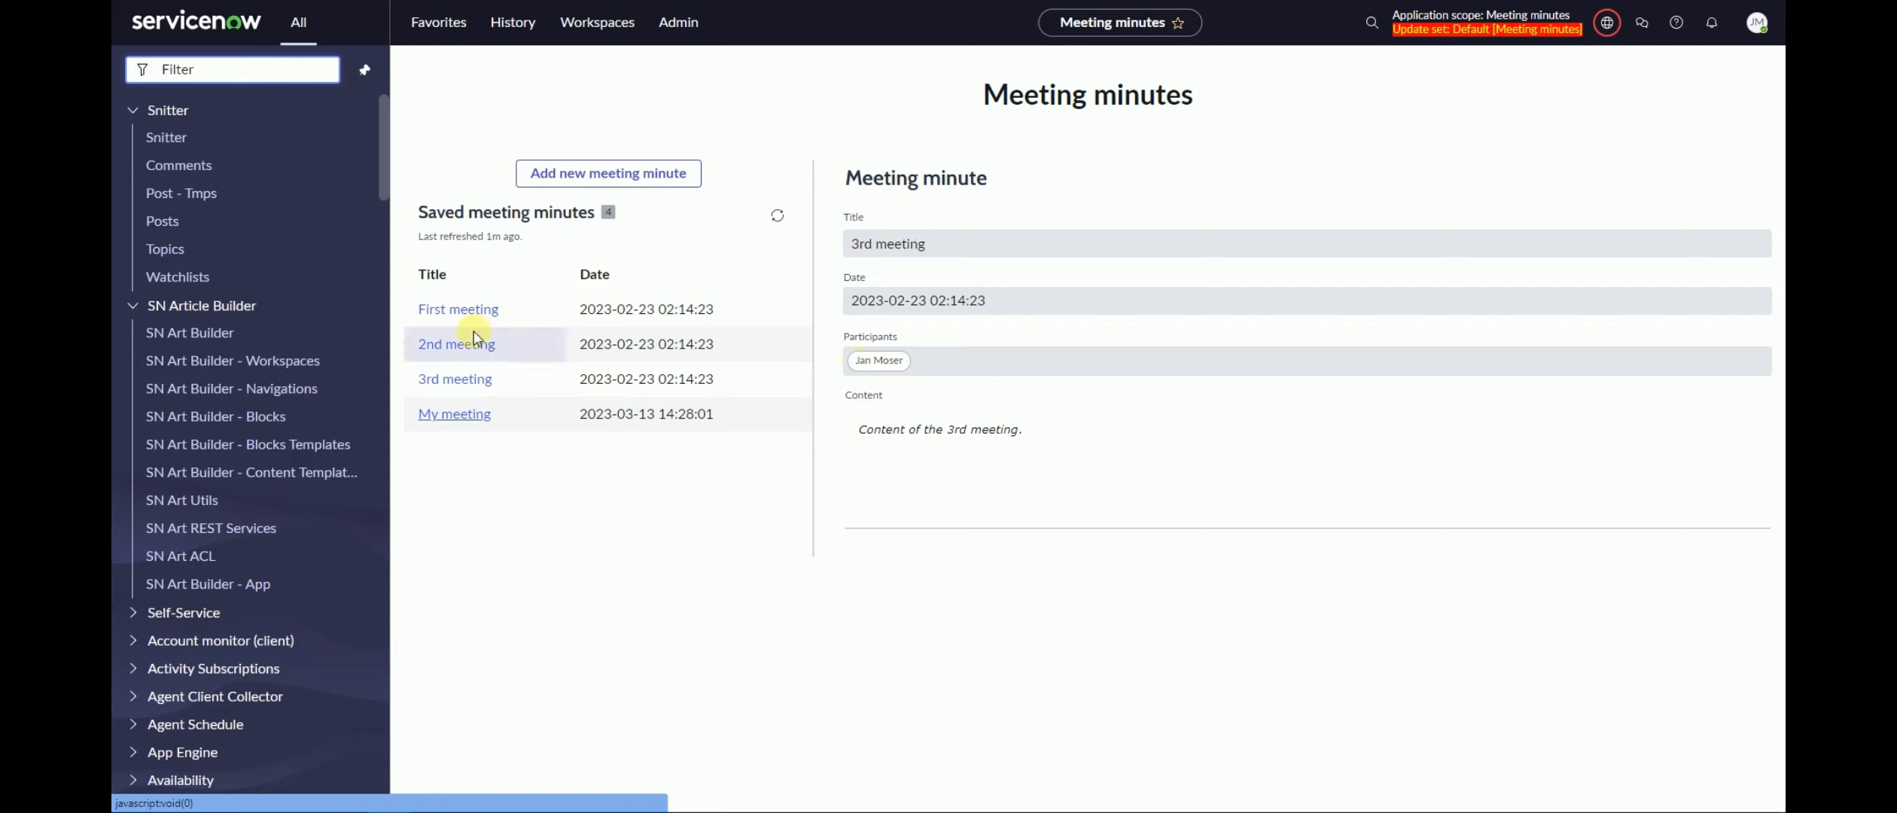
# Step: Refresh the saved meeting minutes list and submit a new meeting minute with a title beginning "Another"
pyautogui.click(777, 216)
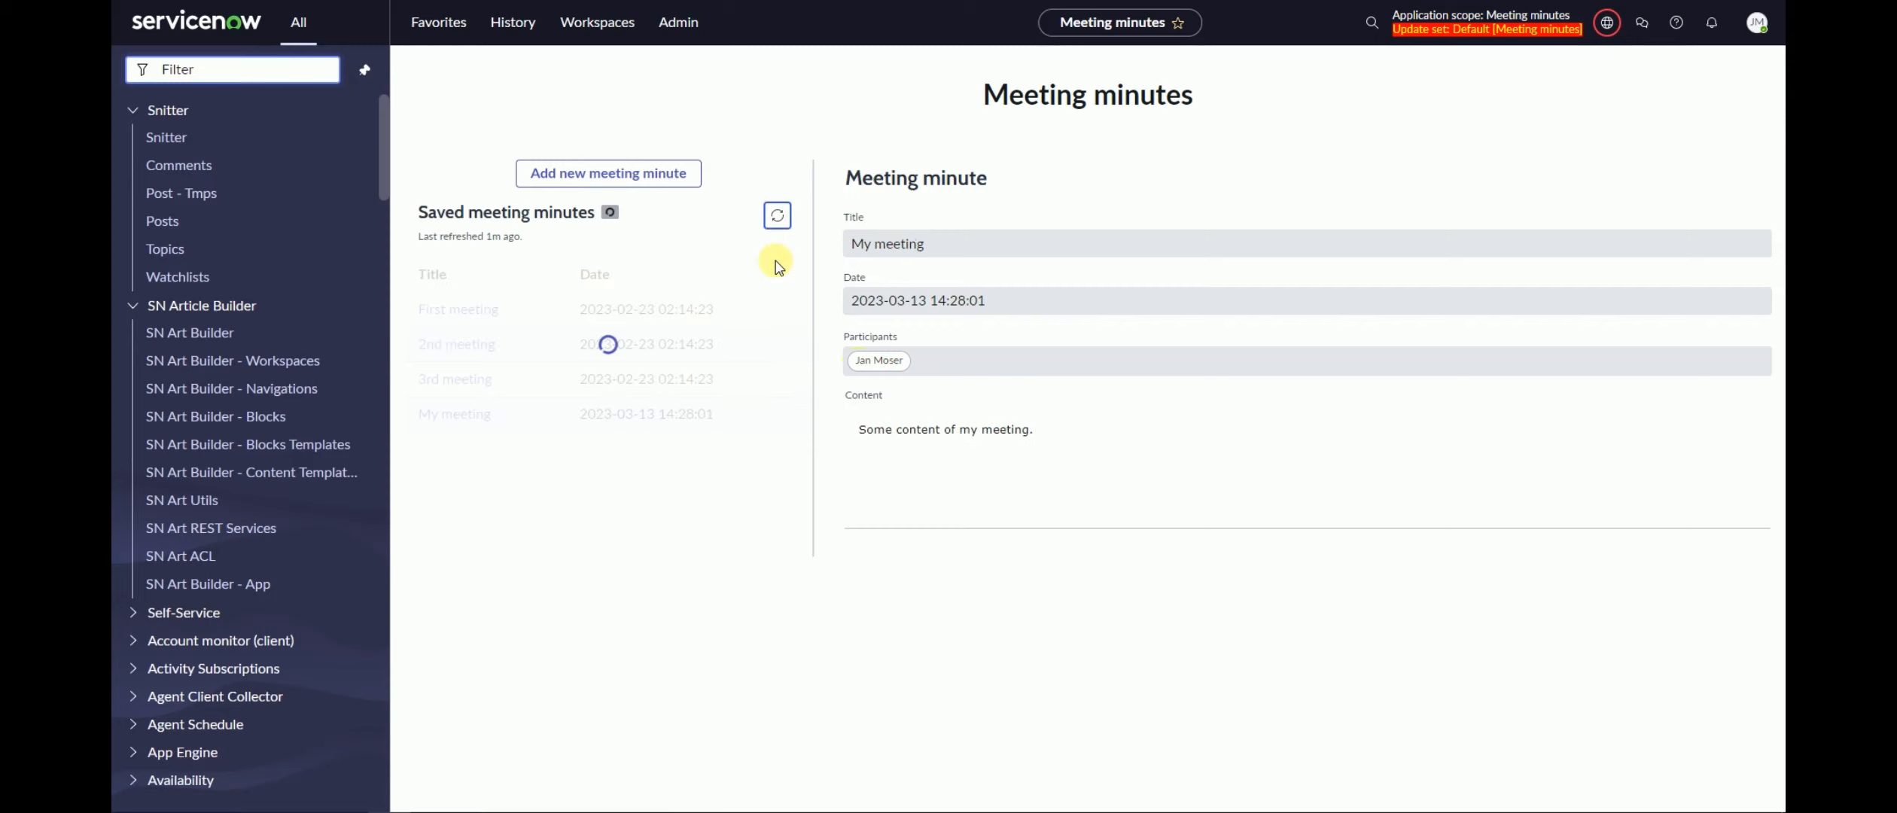
pyautogui.click(551, 174)
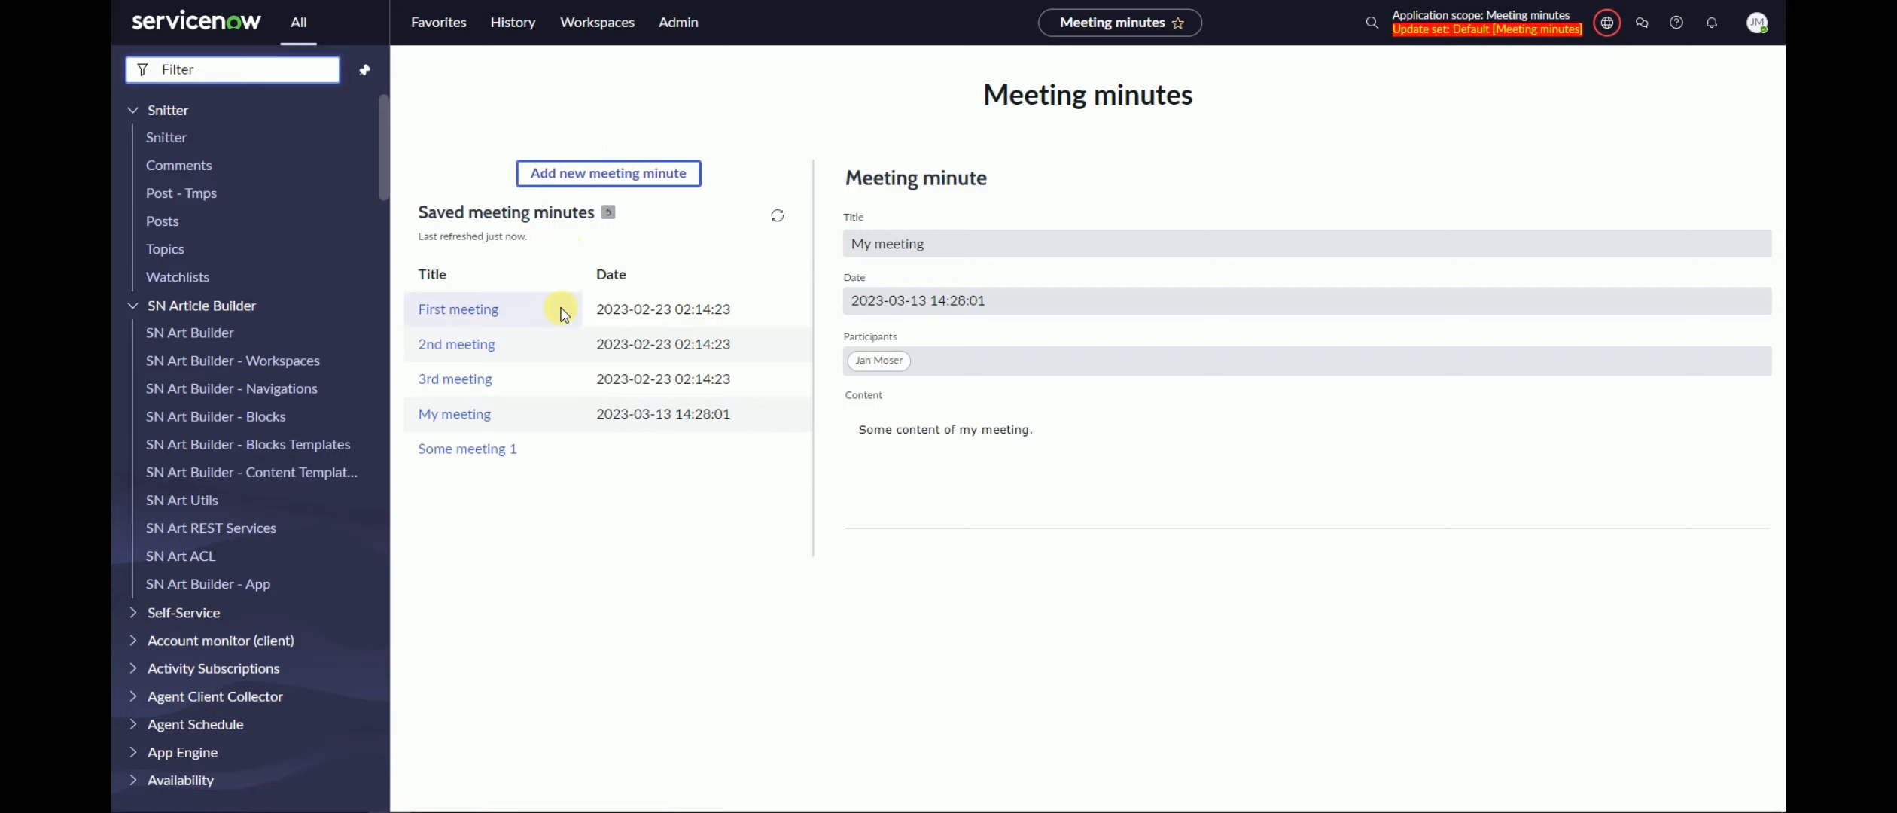
pyautogui.click(644, 181)
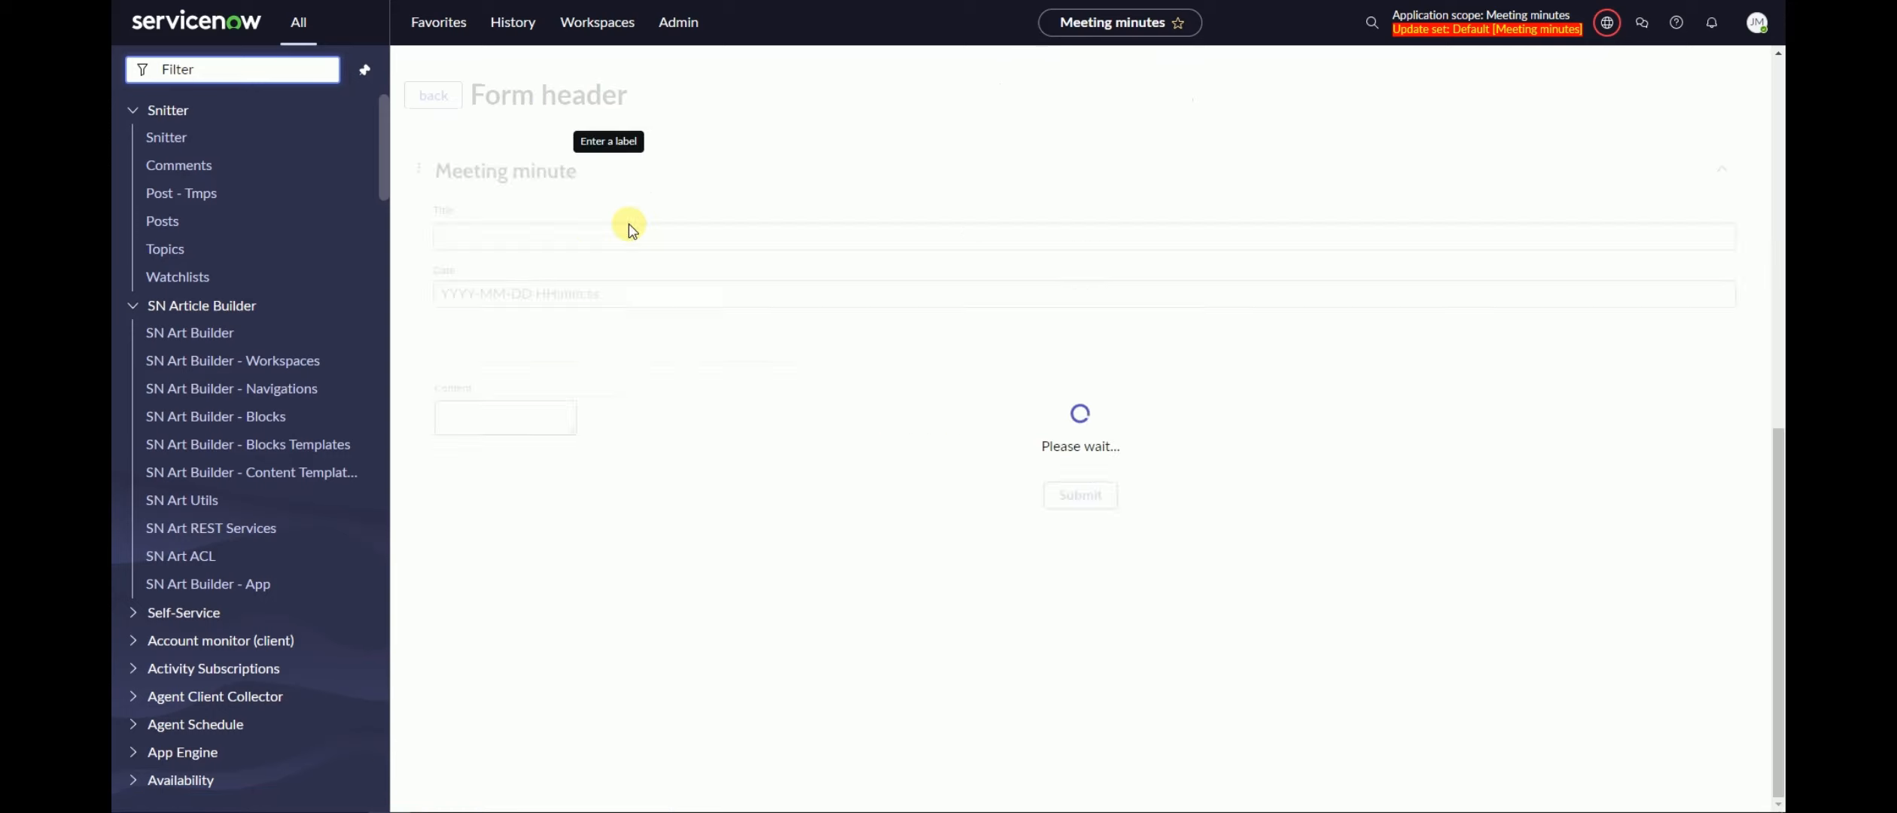
pyautogui.click(595, 234)
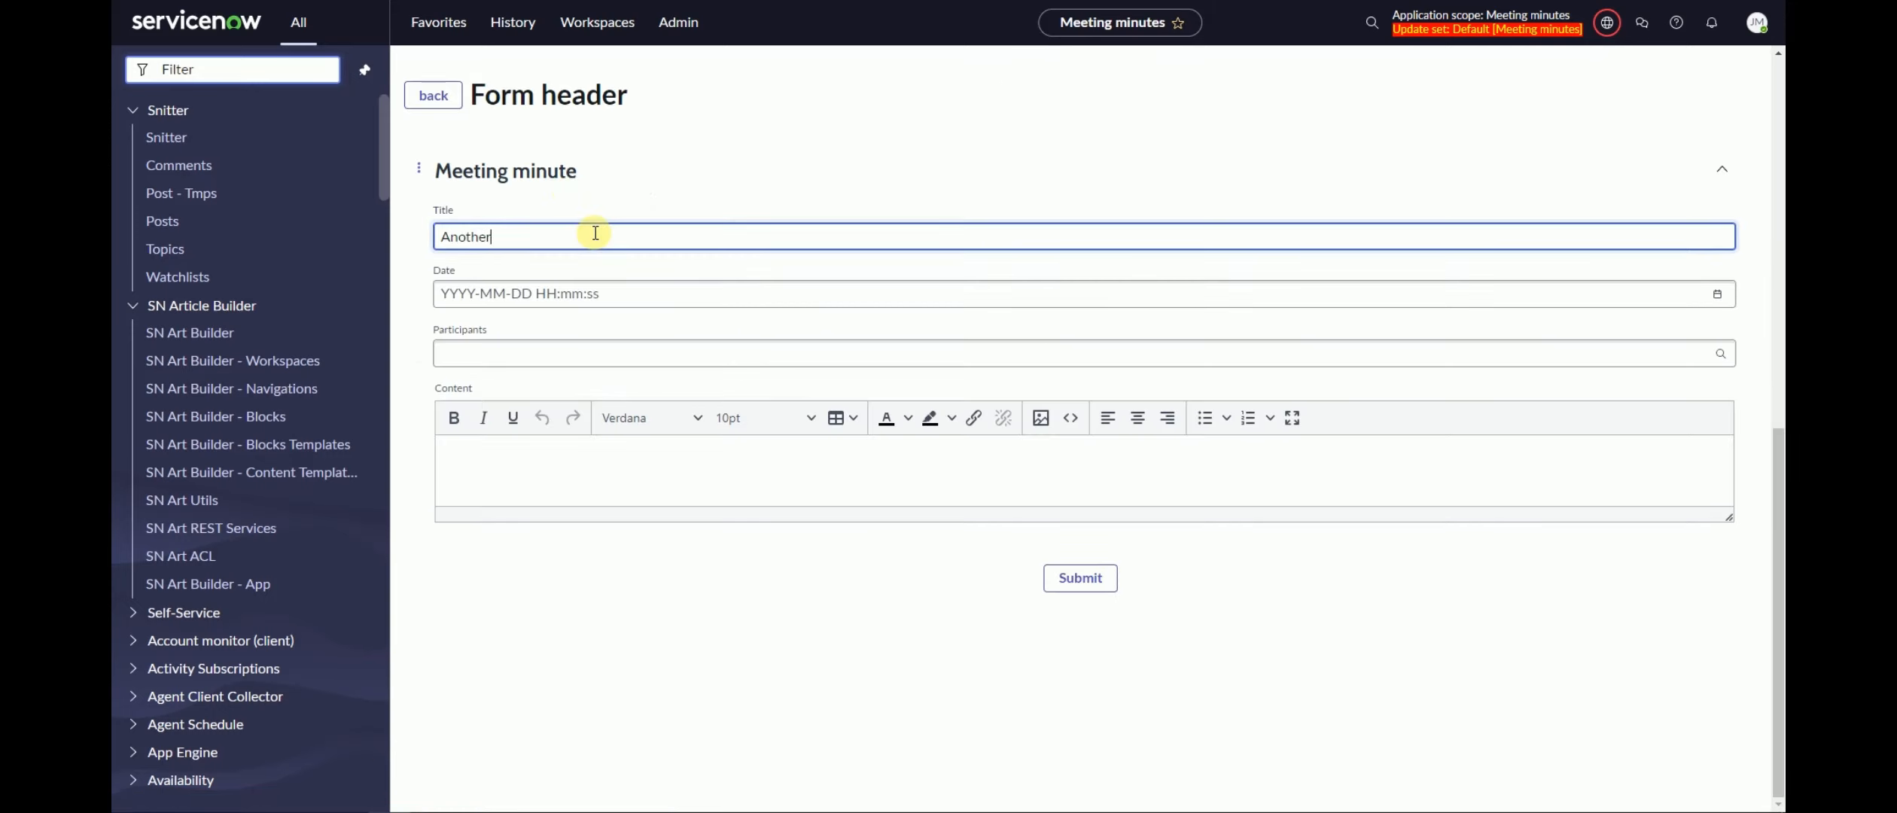
pyautogui.click(1064, 575)
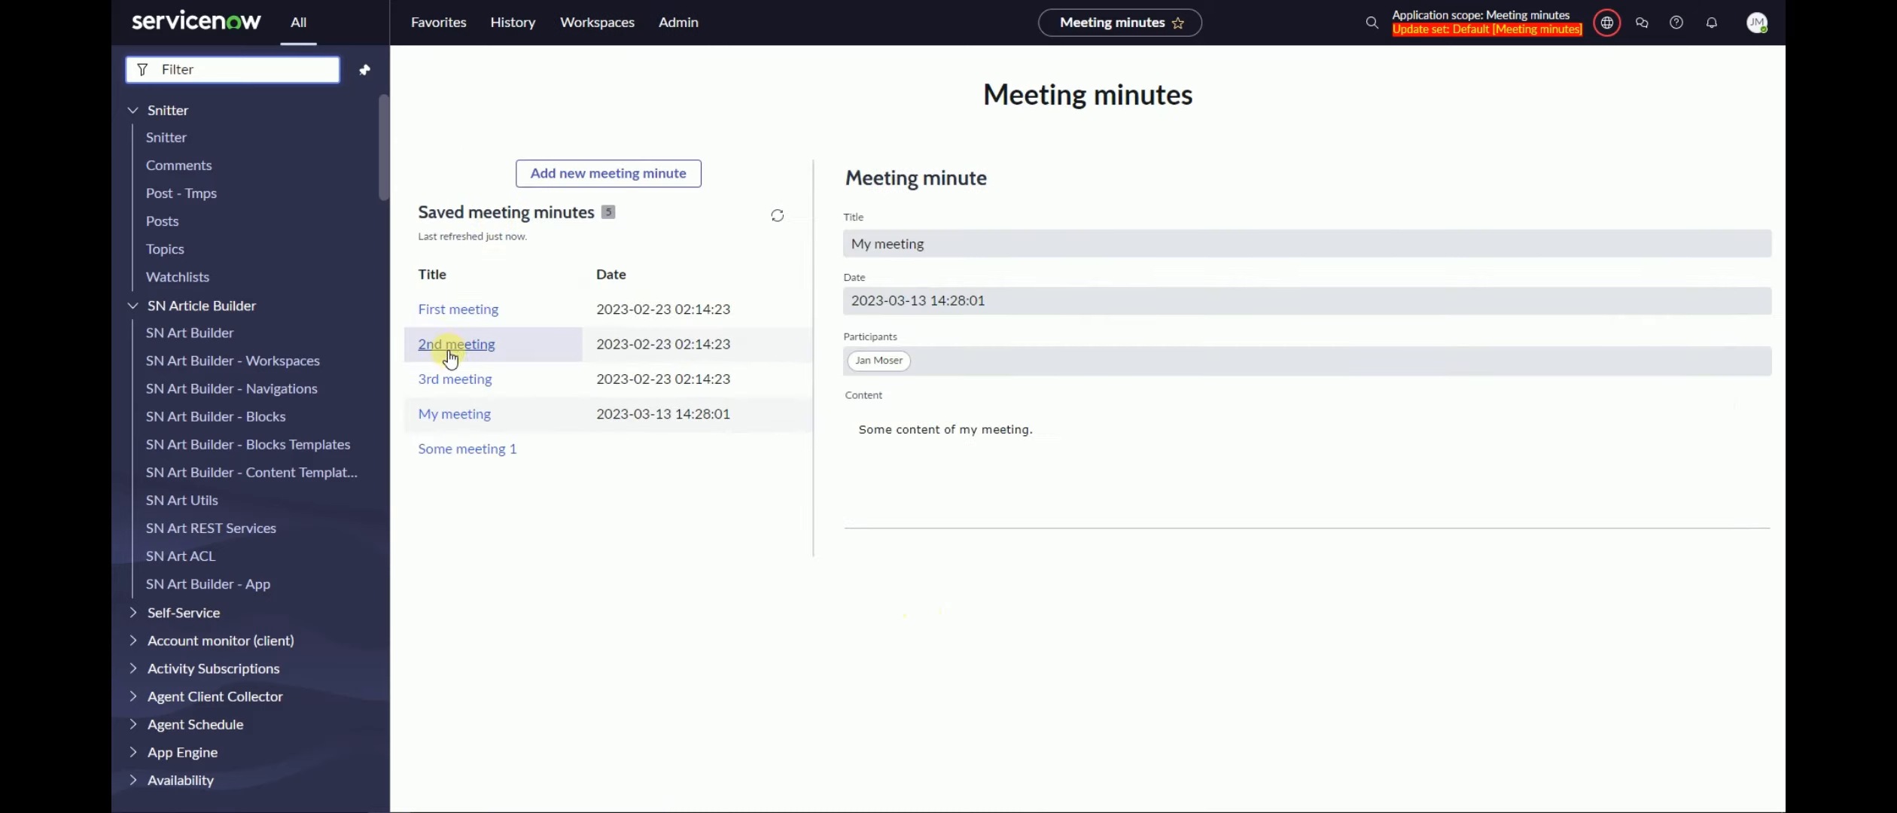
# Step: Select the 2nd meeting and examine the browser console log for errors and warnings
pyautogui.click(451, 350)
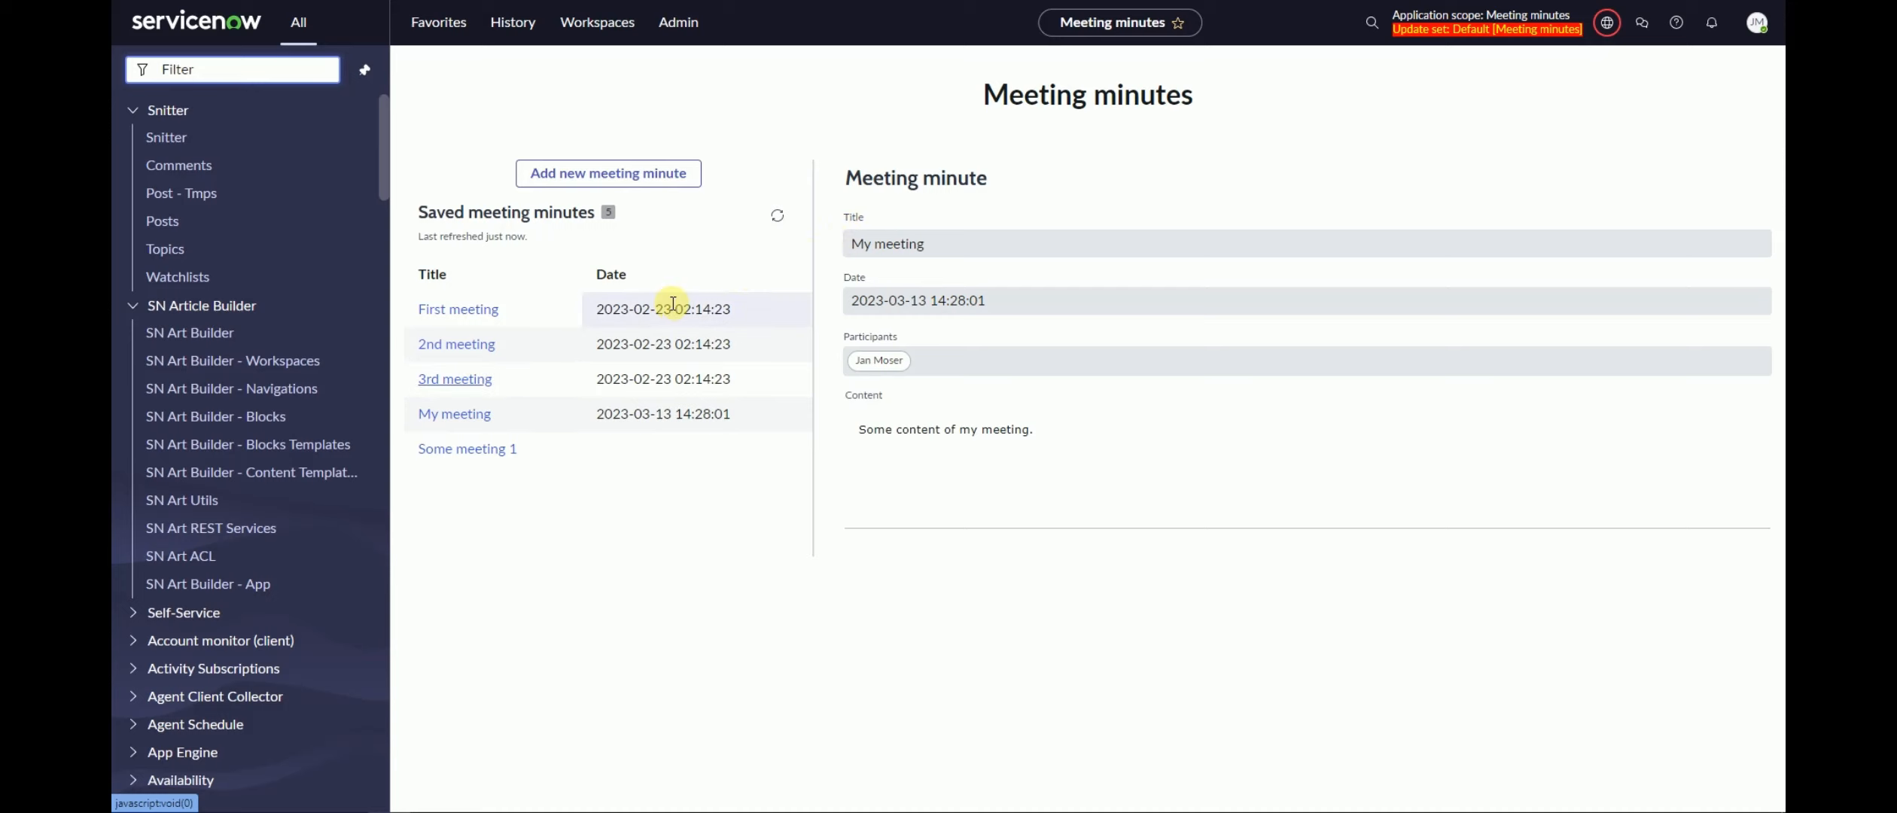
pyautogui.press('F12')
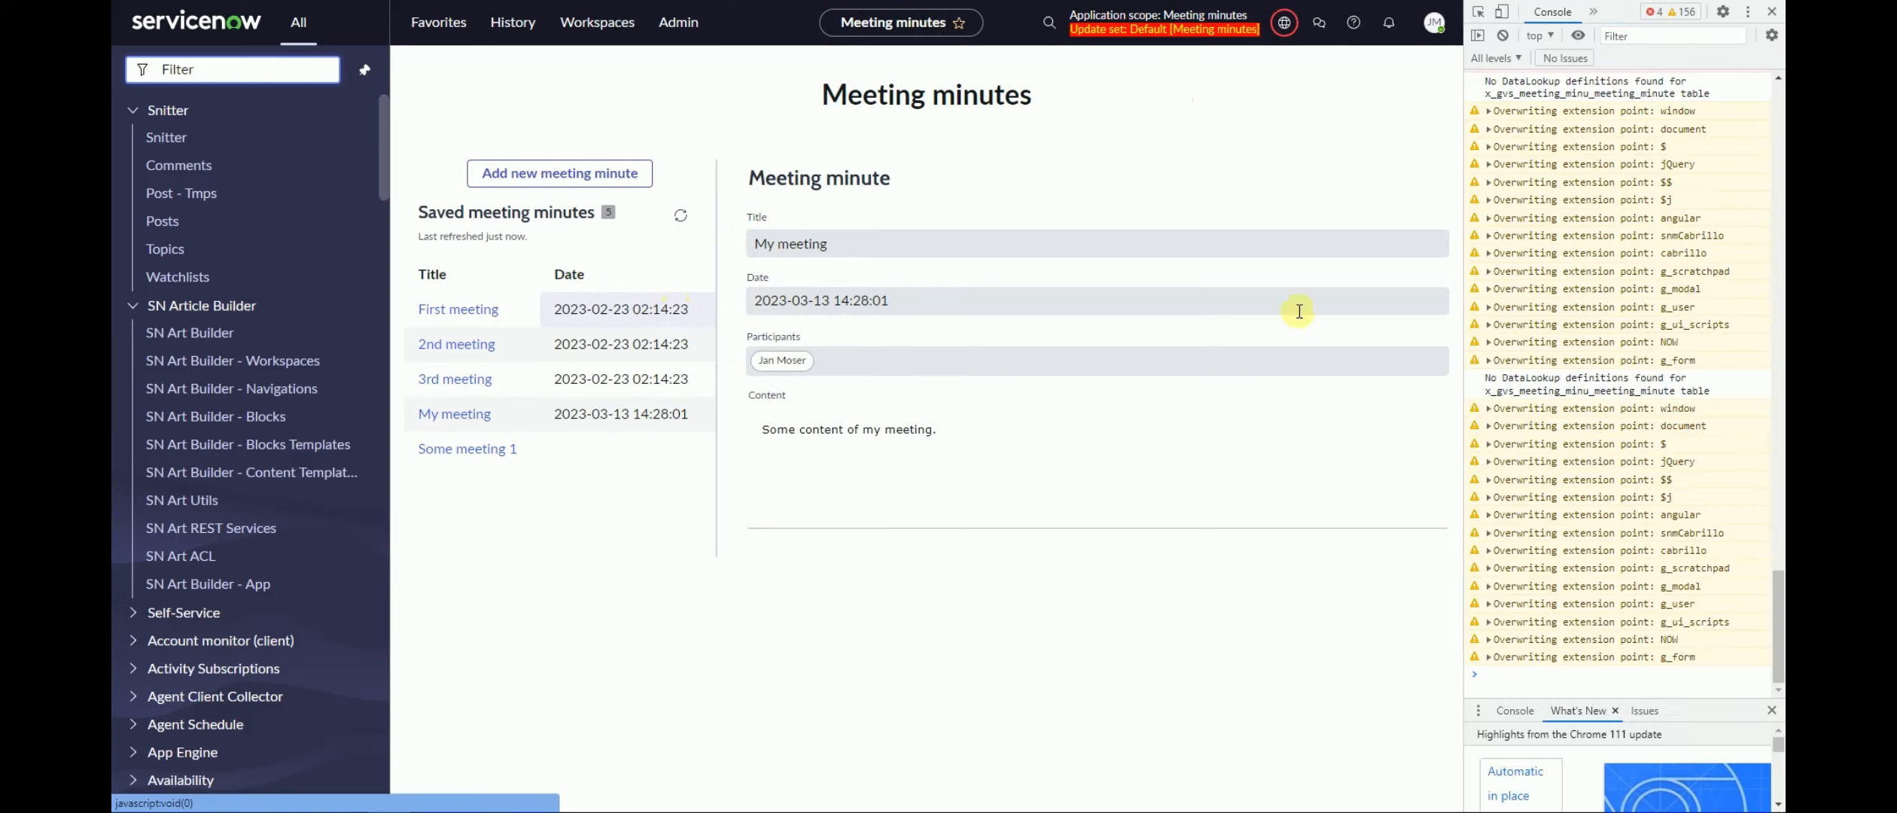
pyautogui.scroll(1, 1580, 458)
pyautogui.scroll(17, 1580, 464)
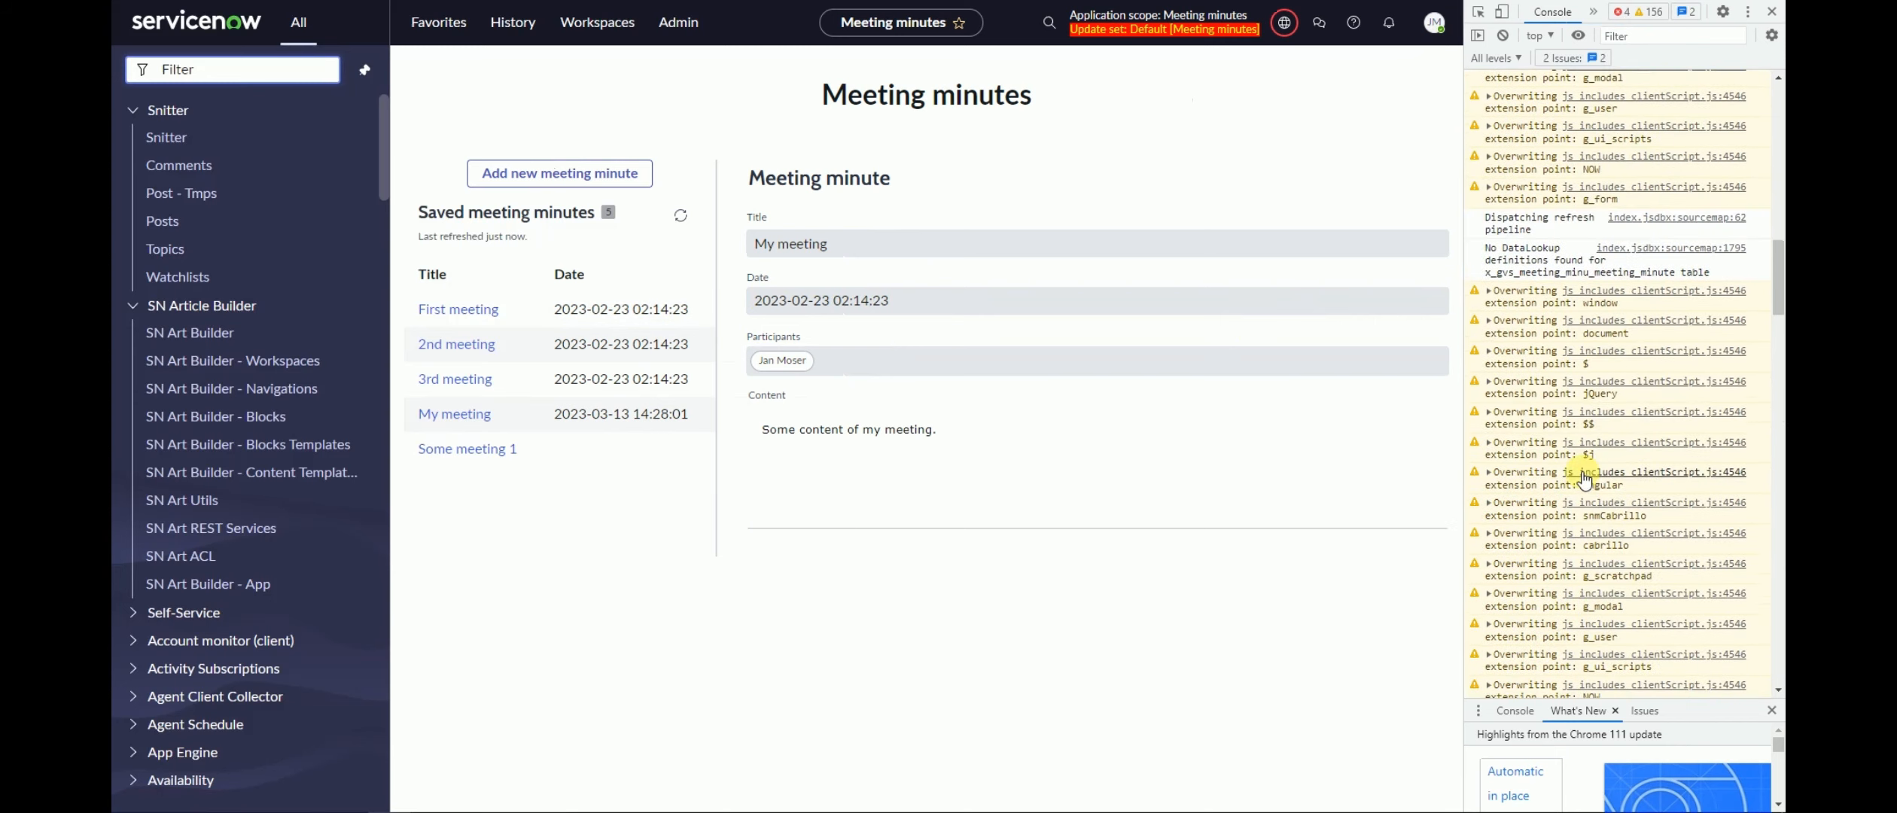
pyautogui.scroll(19, 1549, 485)
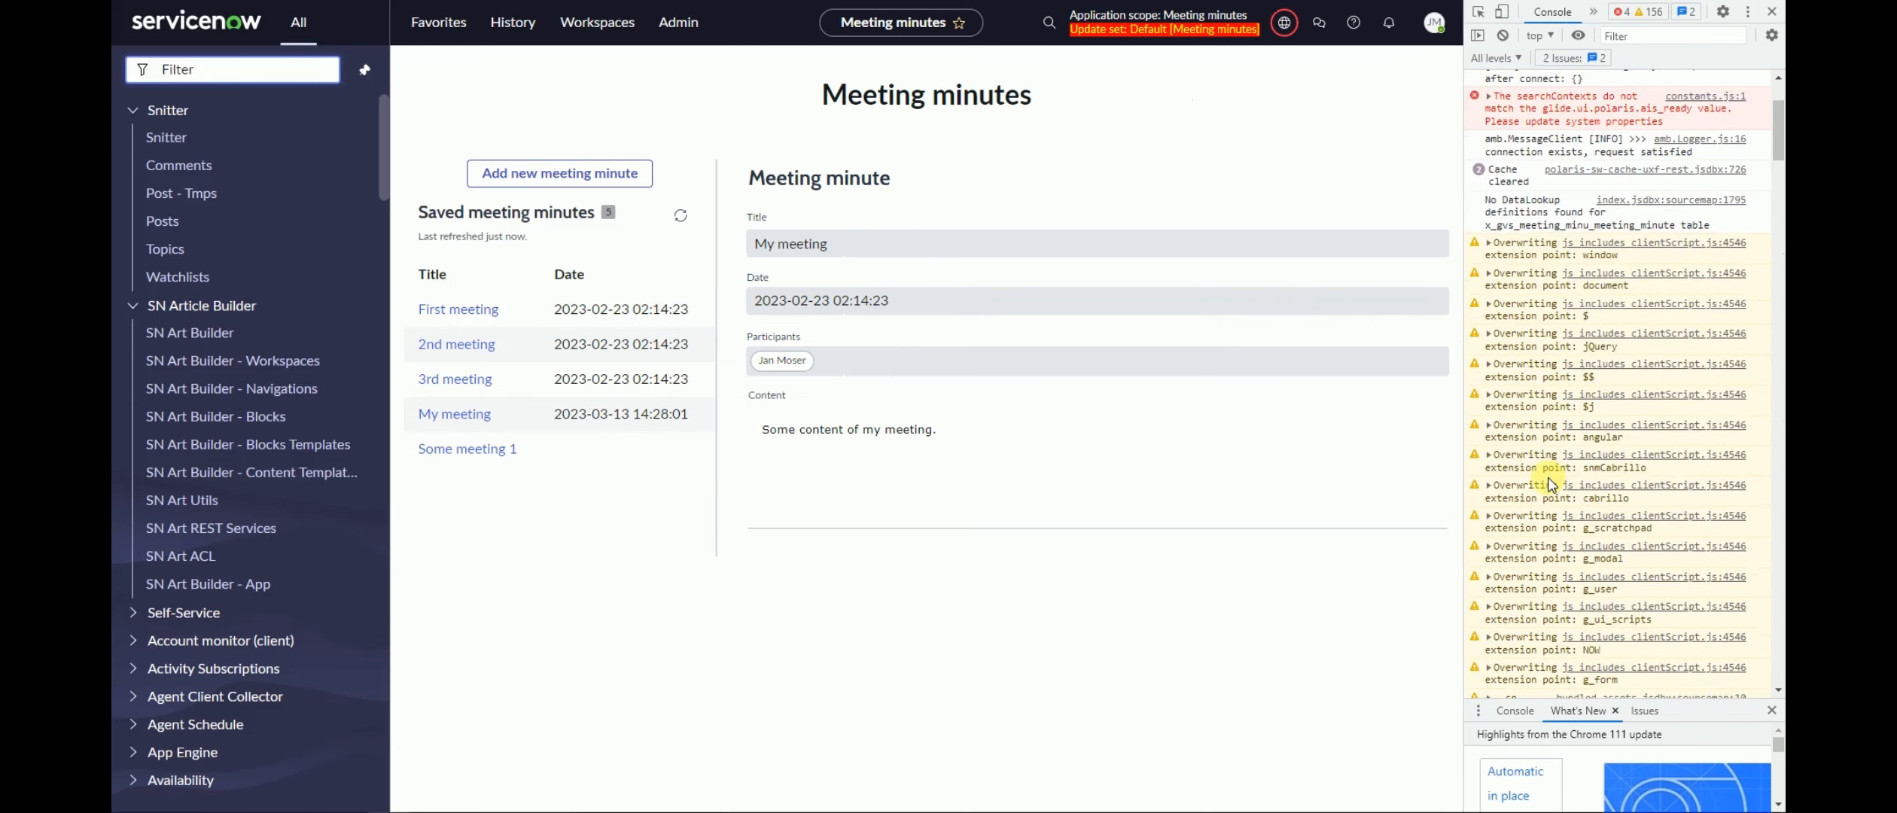
pyautogui.scroll(-9, 1548, 485)
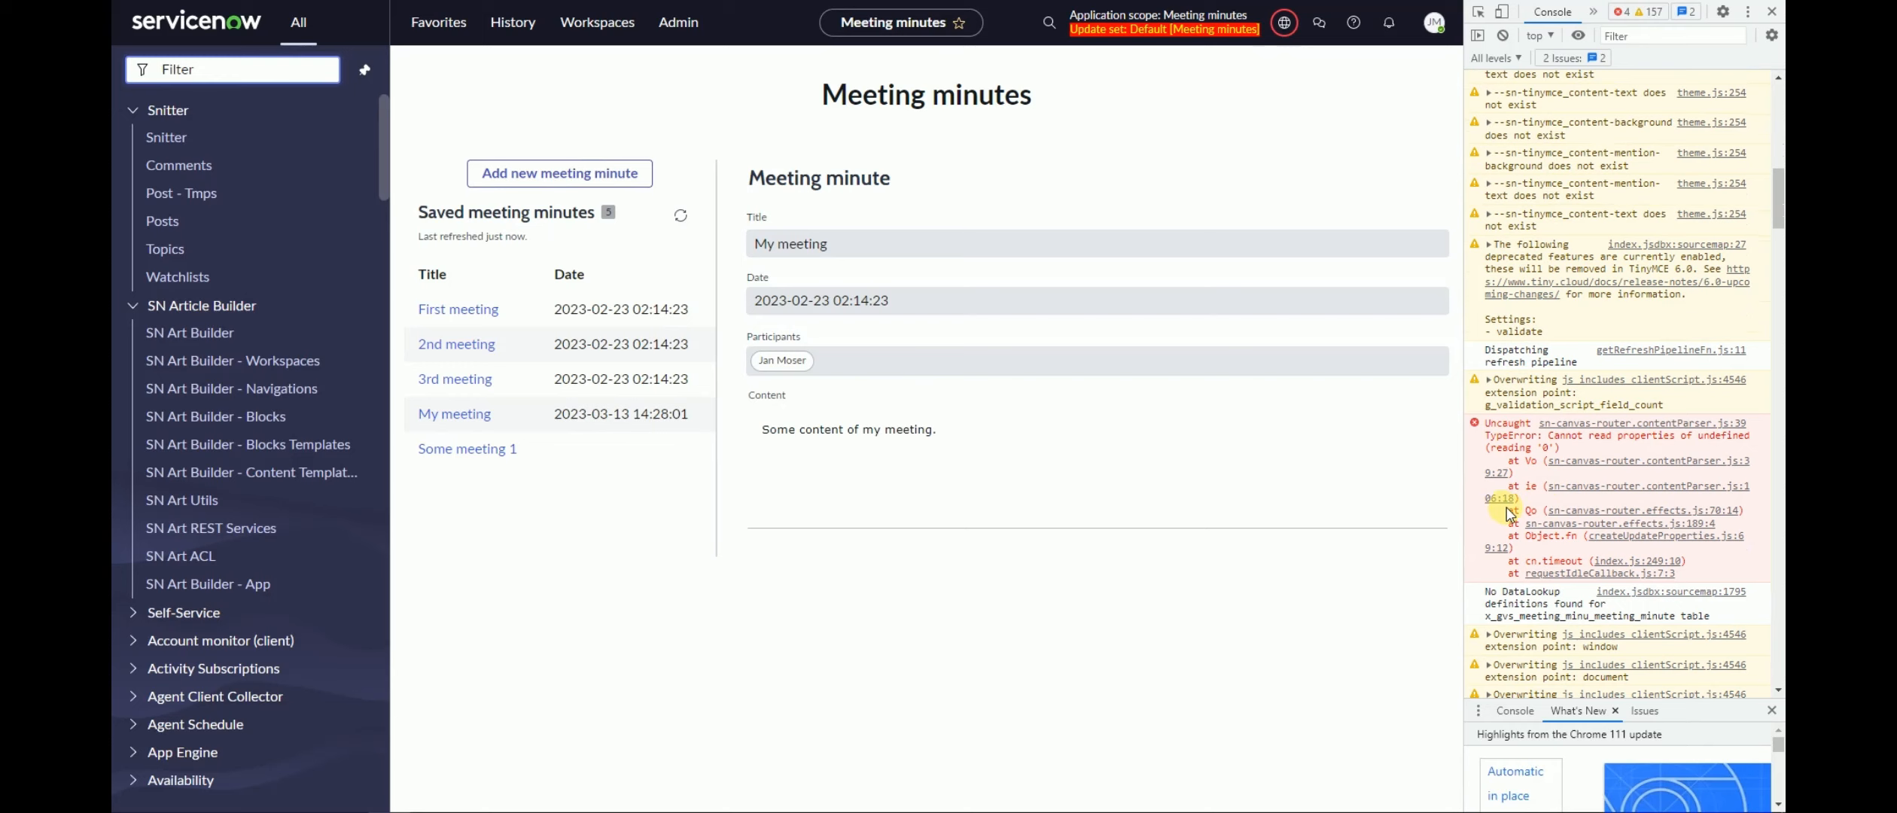
pyautogui.scroll(-15, 1515, 518)
pyautogui.scroll(-5, 1513, 497)
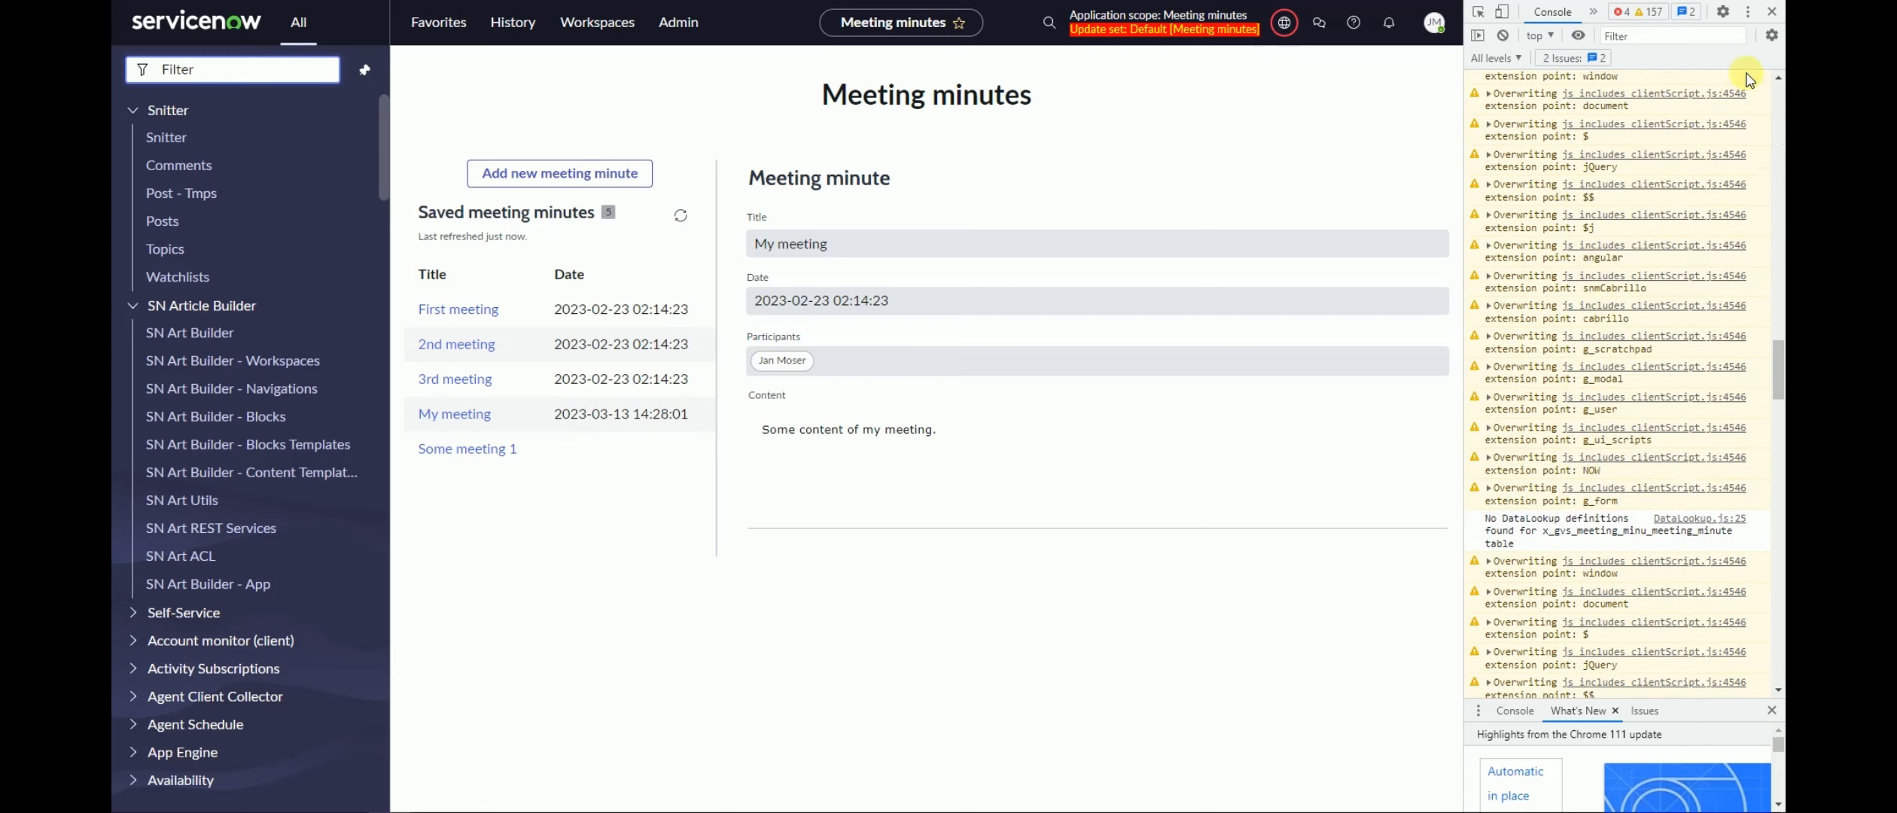
pyautogui.click(1773, 18)
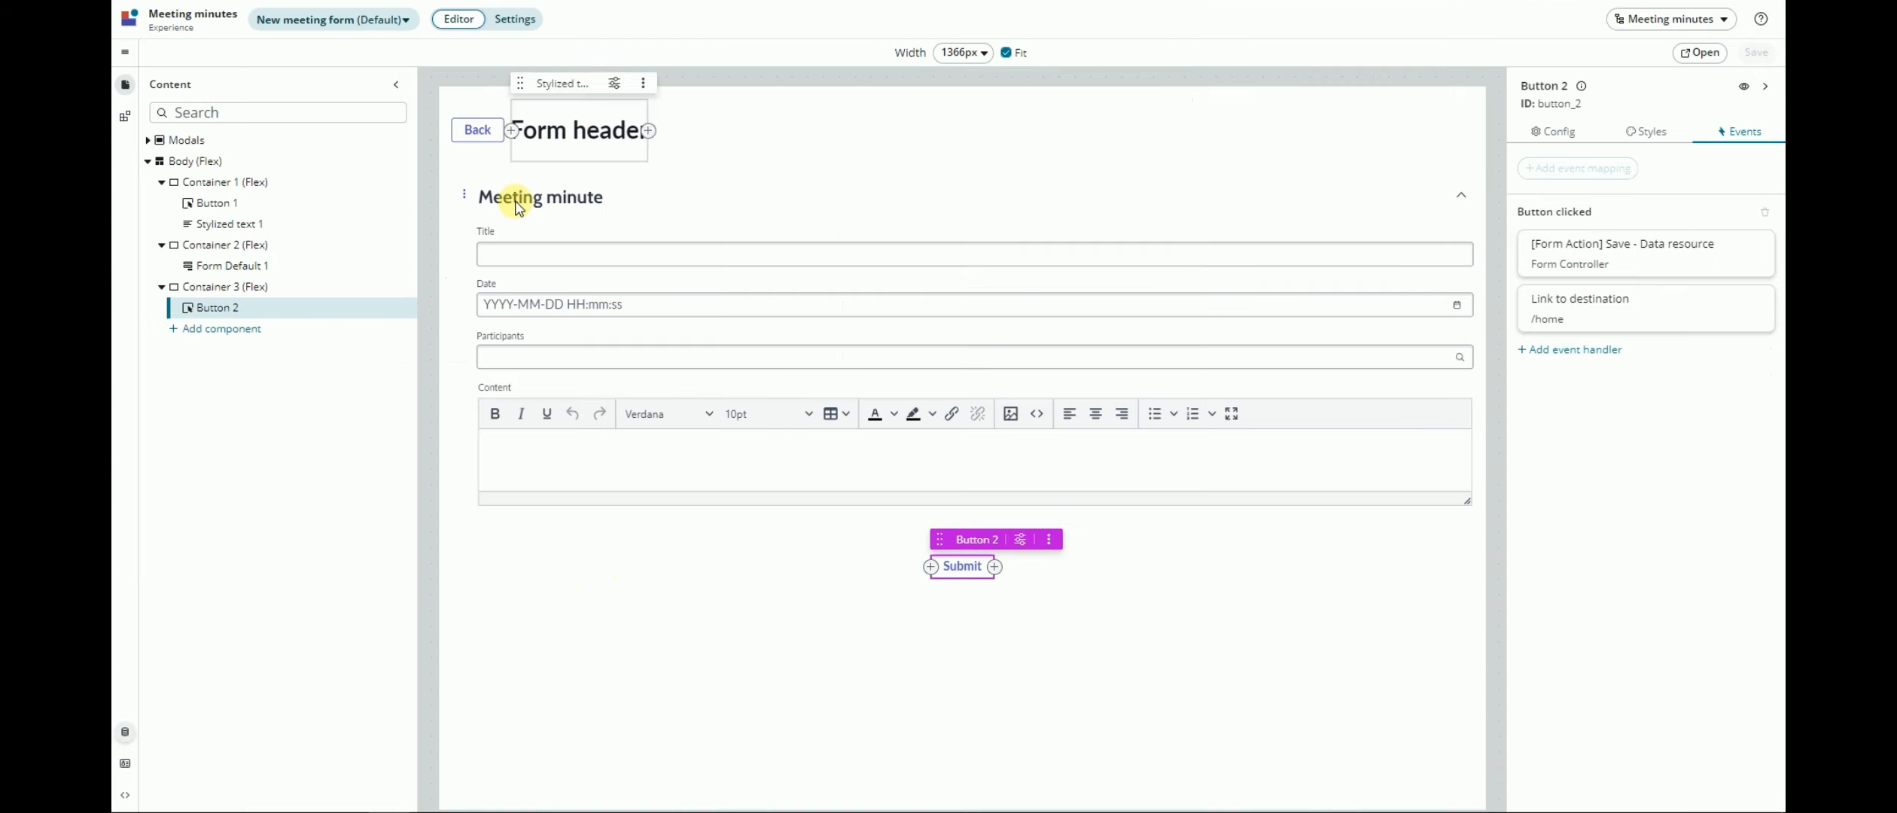
# Step: Delete the Form Default 1 component from Container 2 of the New meeting form page in UI Builder
pyautogui.click(276, 265)
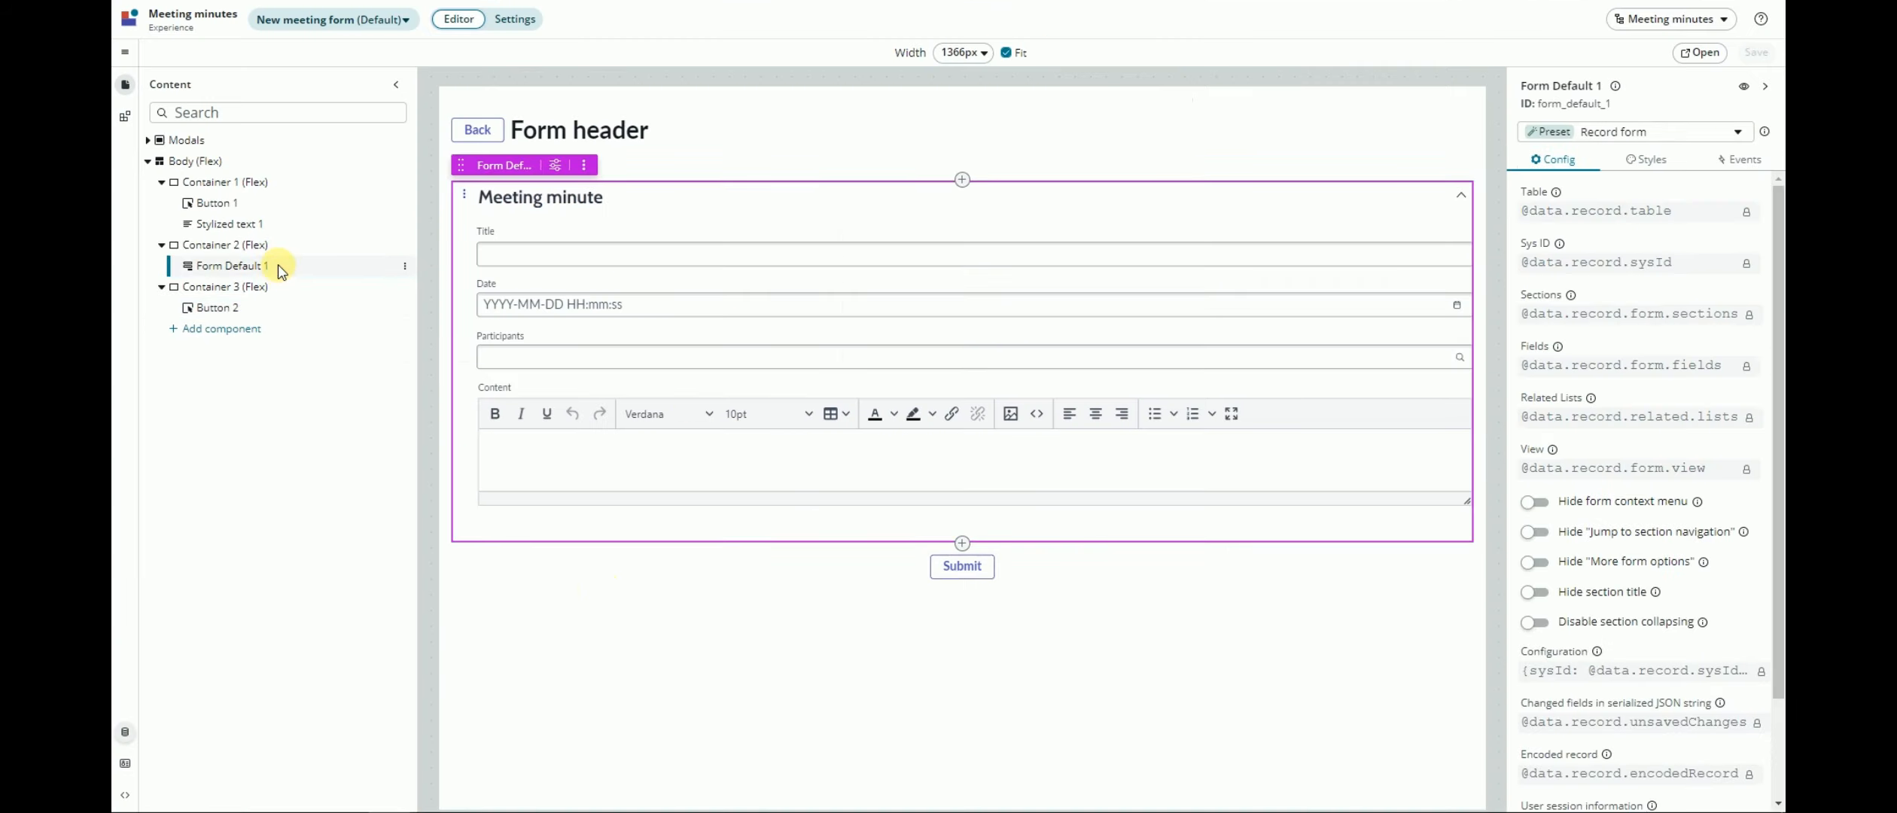
pyautogui.click(404, 266)
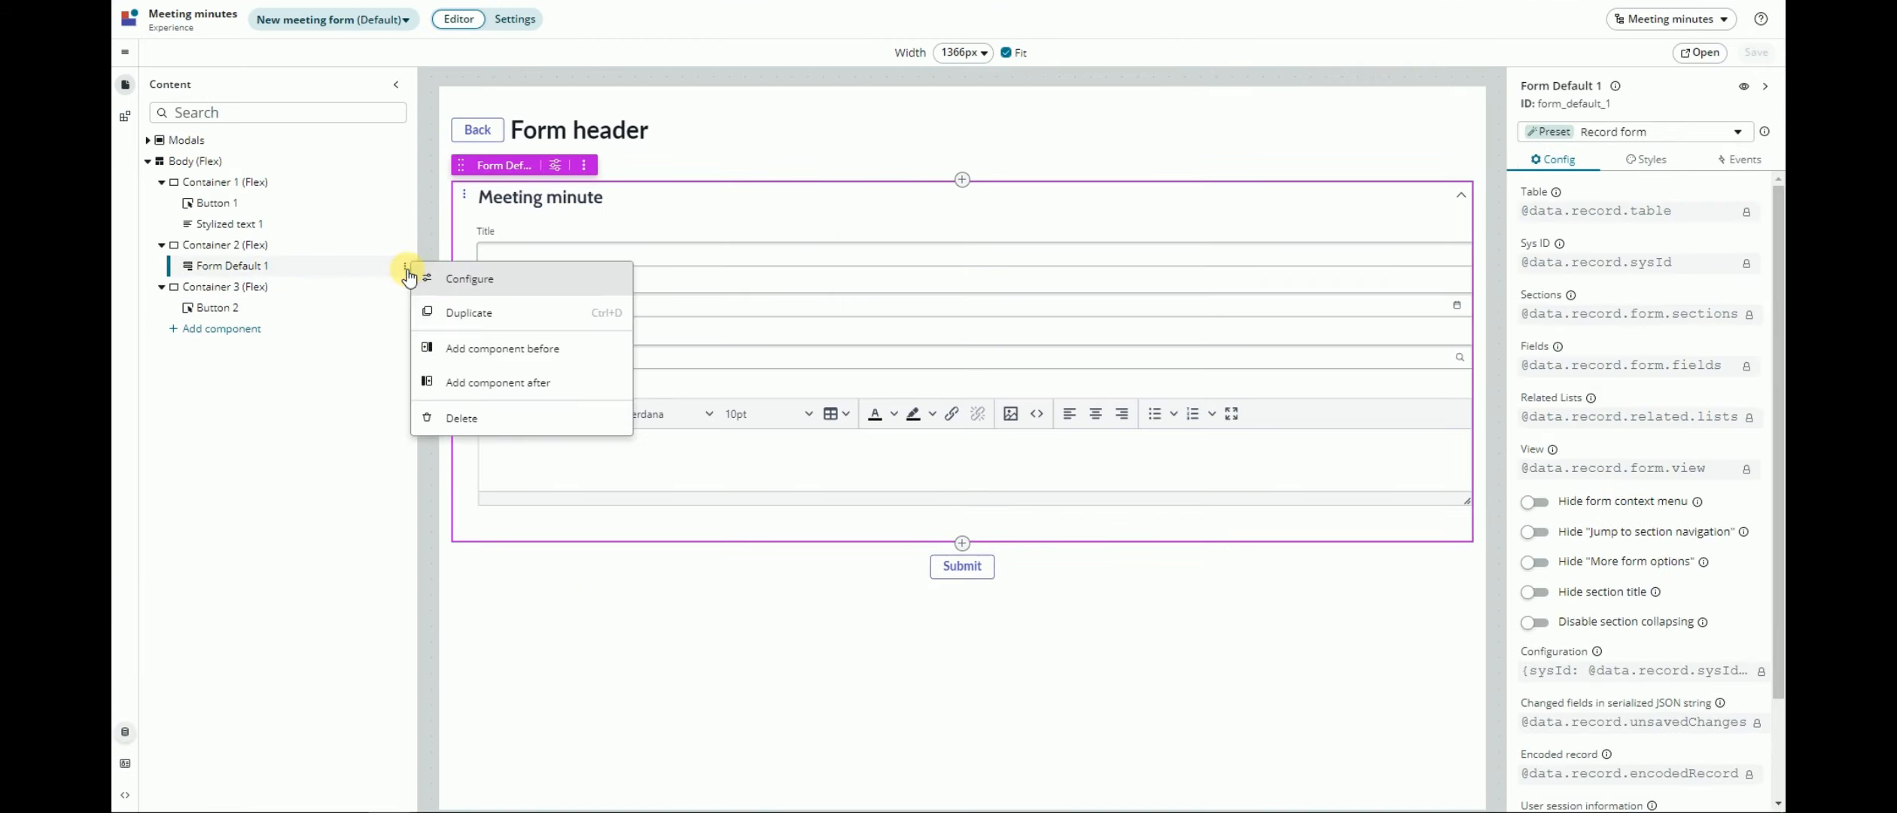
pyautogui.click(459, 417)
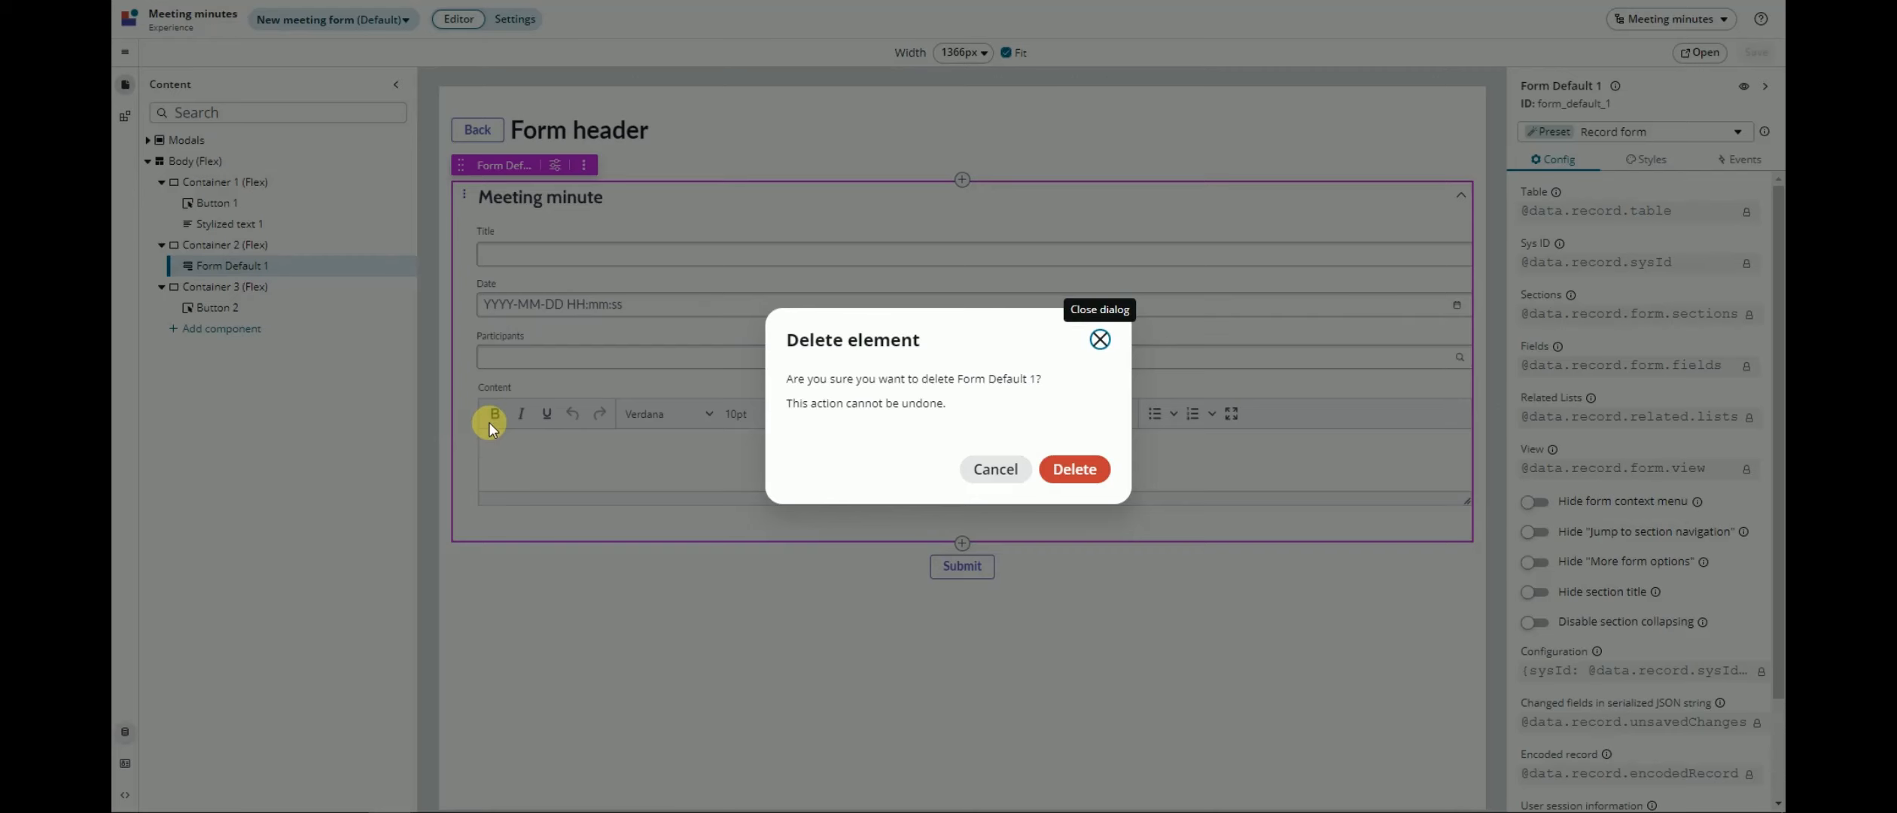
pyautogui.click(1059, 474)
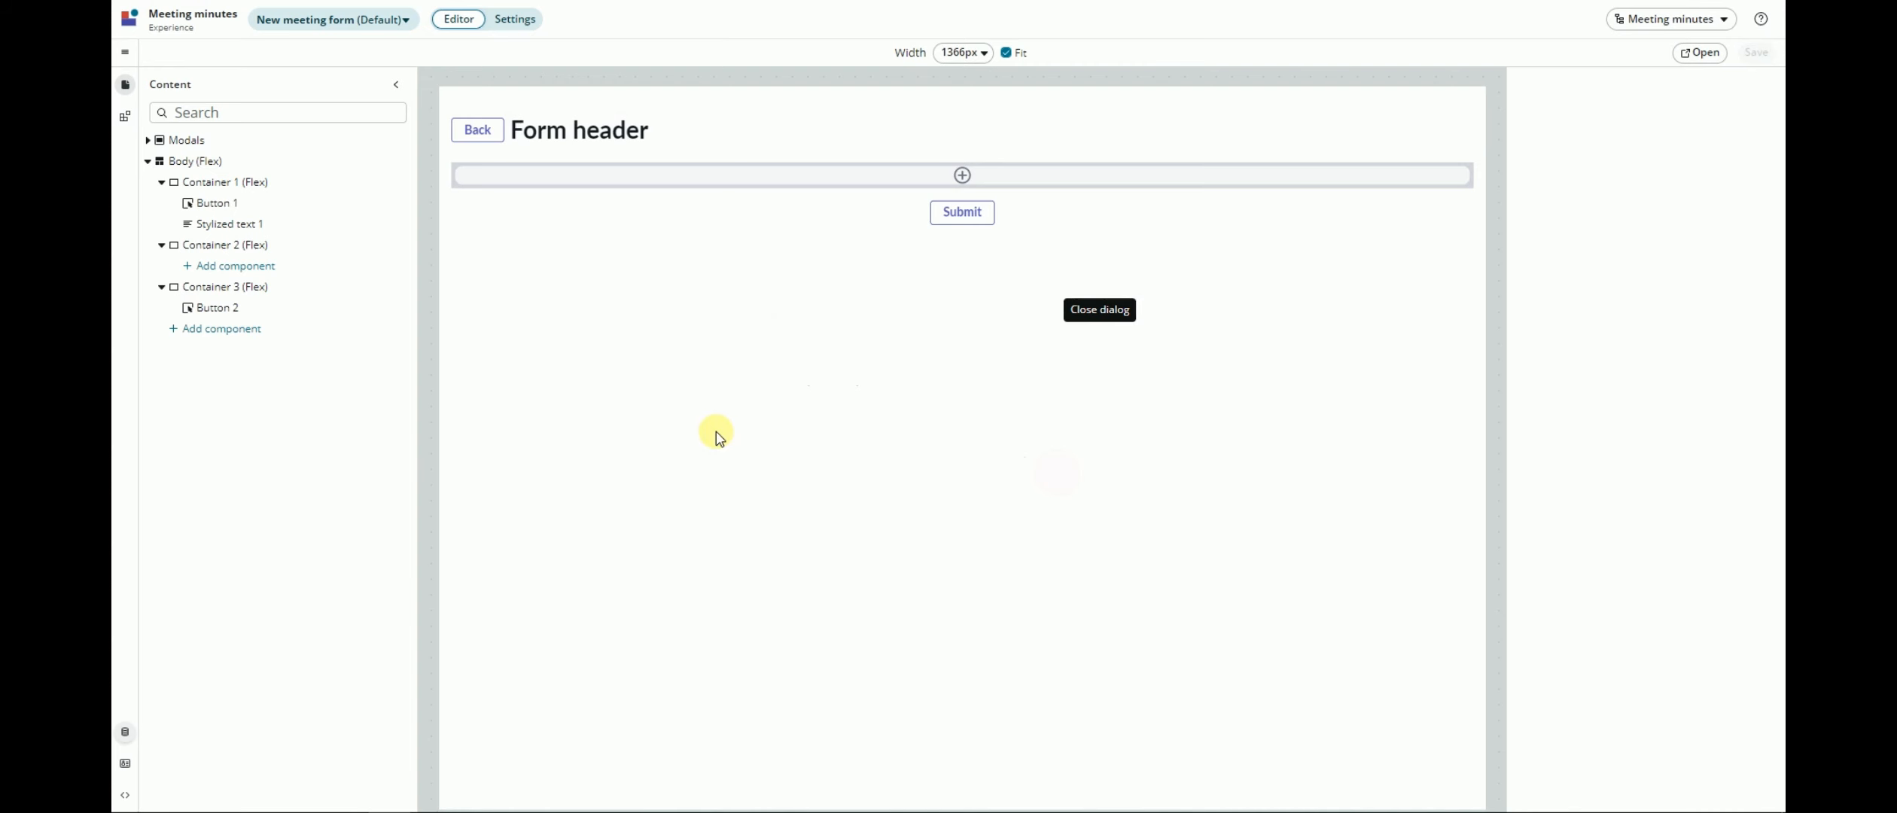
# Step: Delete the Form Controller data resource instance from the page despite its remaining references
pyautogui.click(125, 733)
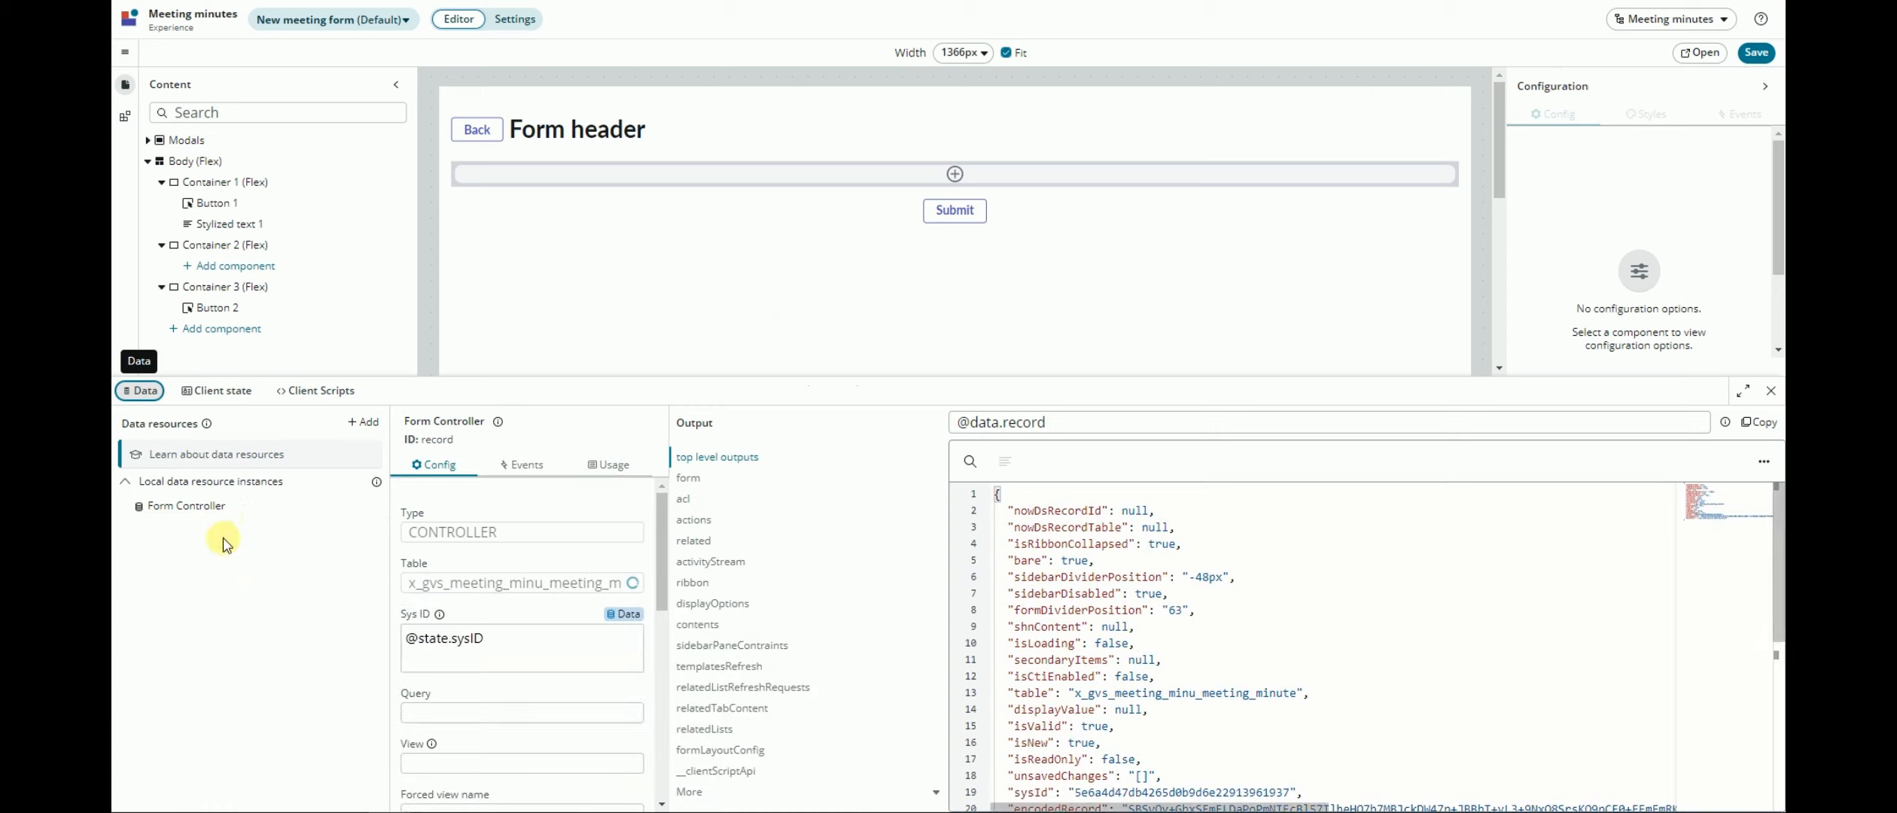
pyautogui.click(376, 507)
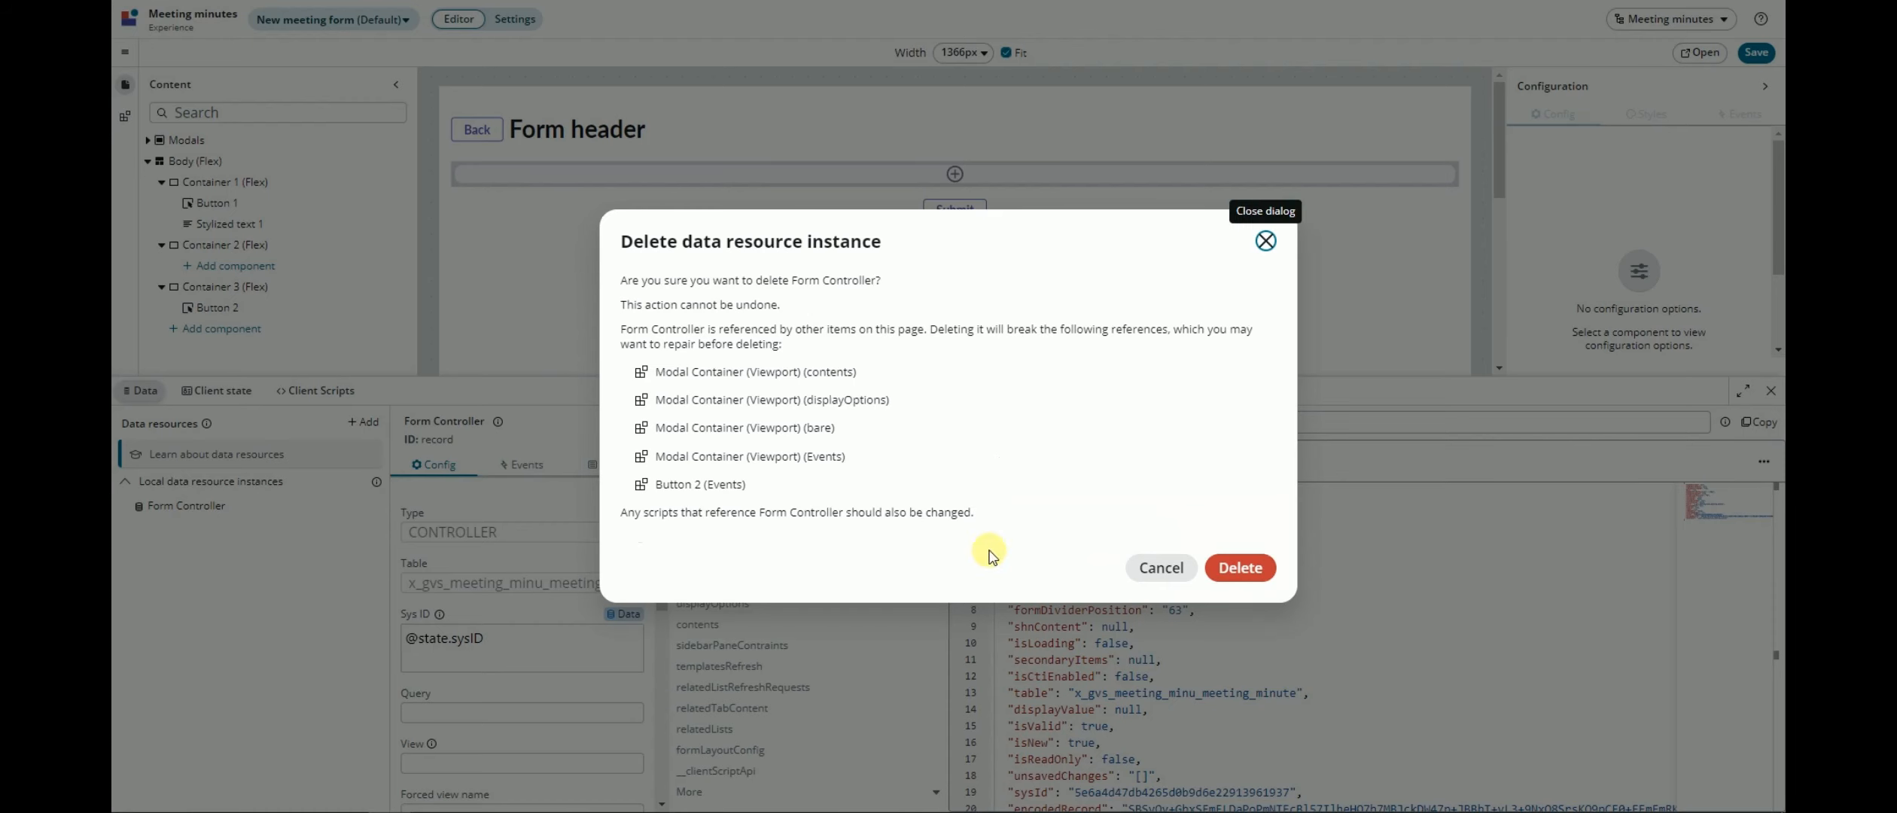
pyautogui.click(1238, 569)
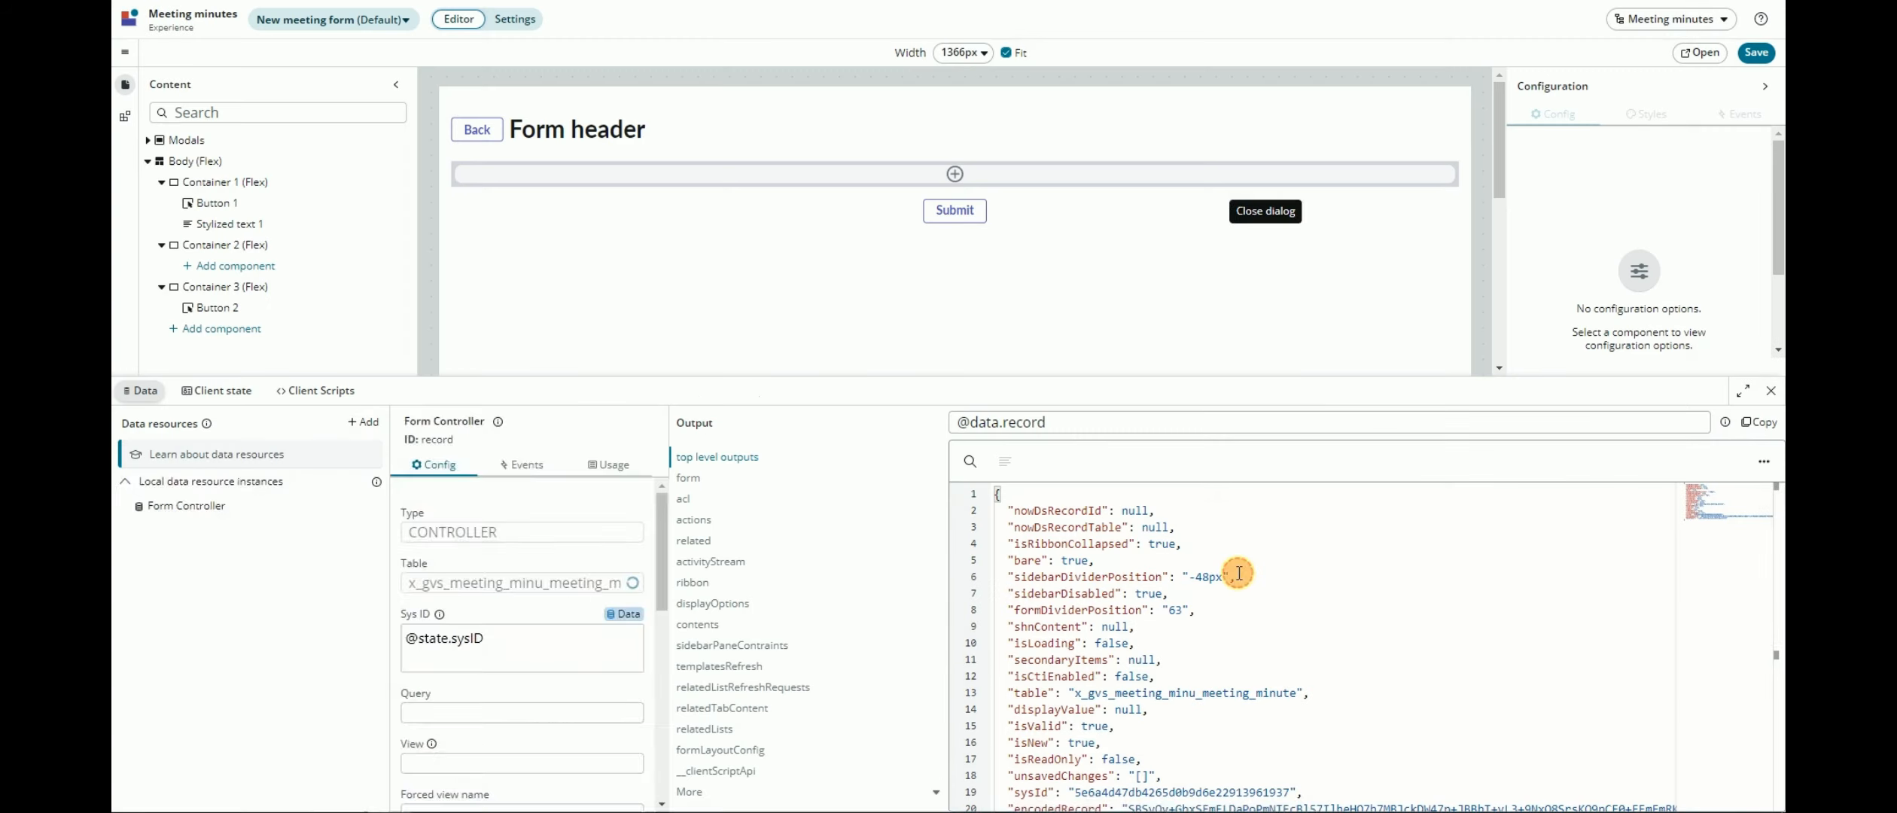
pyautogui.click(1771, 390)
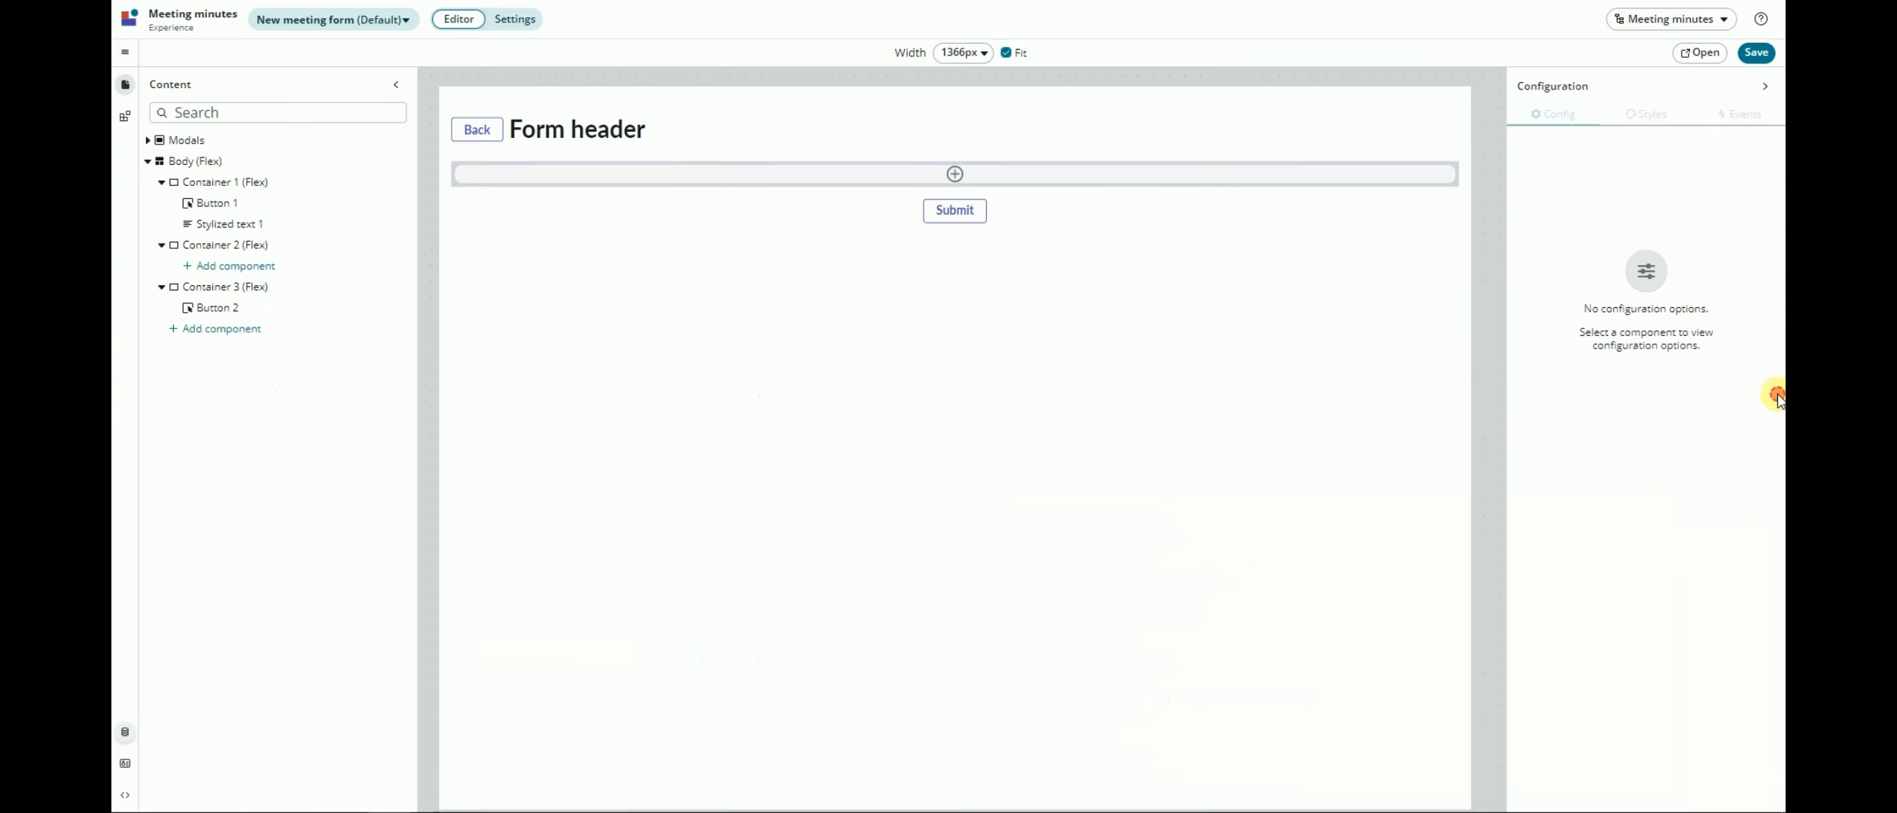
# Step: Add a Record Tabs component to the empty Container 2
pyautogui.click(237, 270)
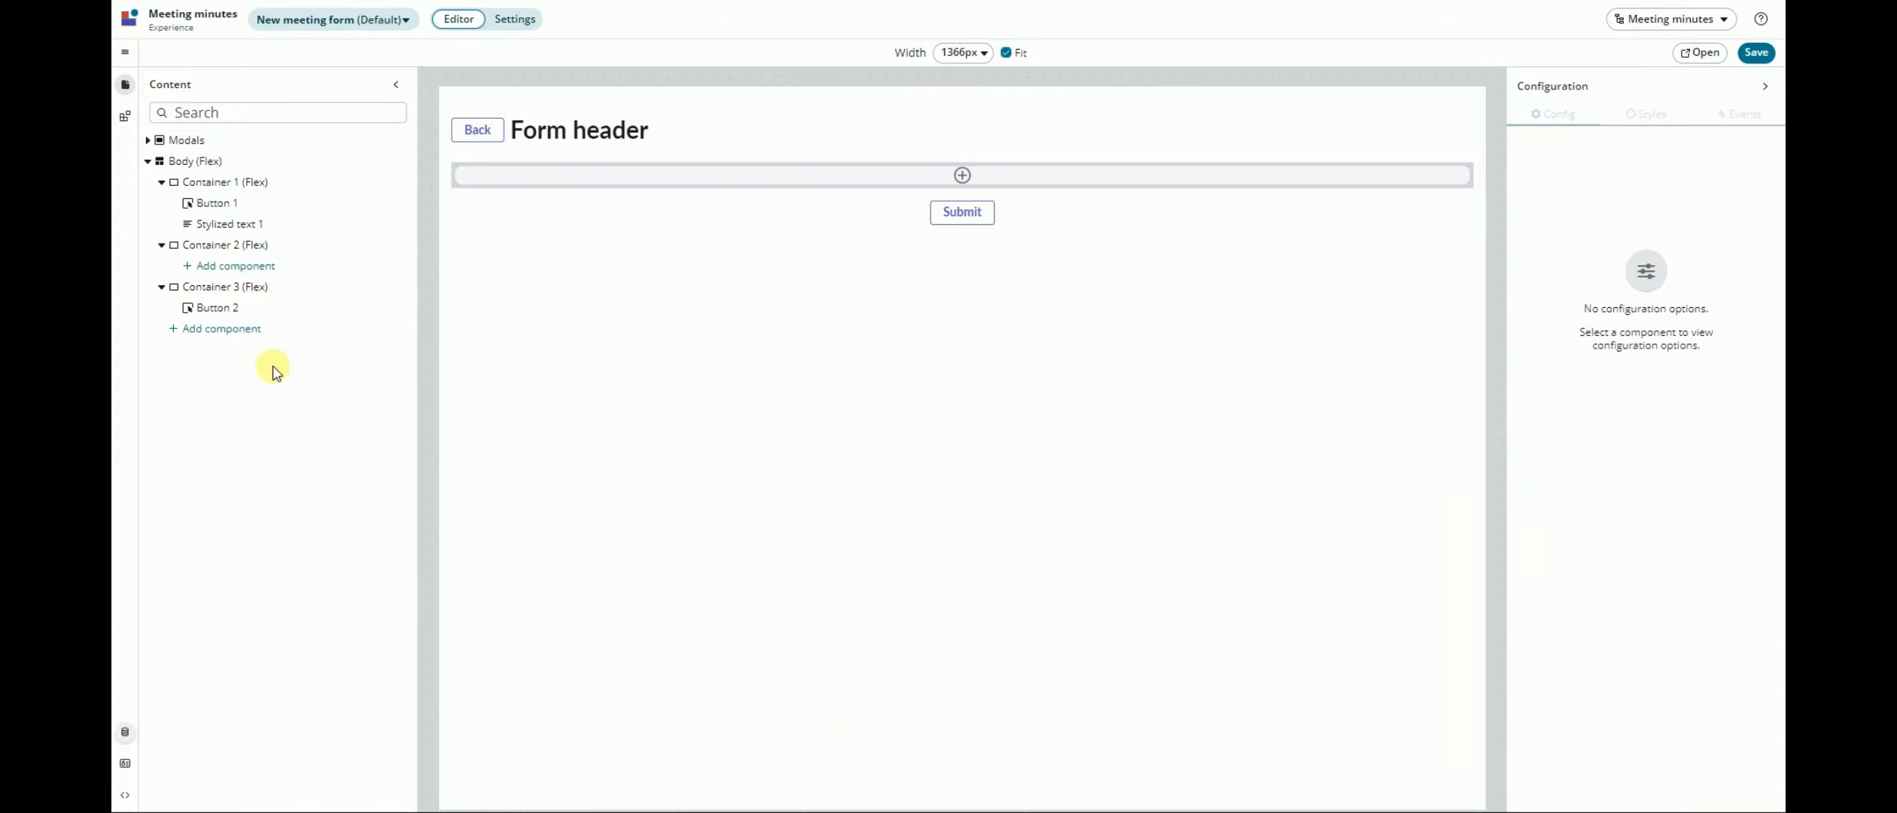
pyautogui.click(223, 267)
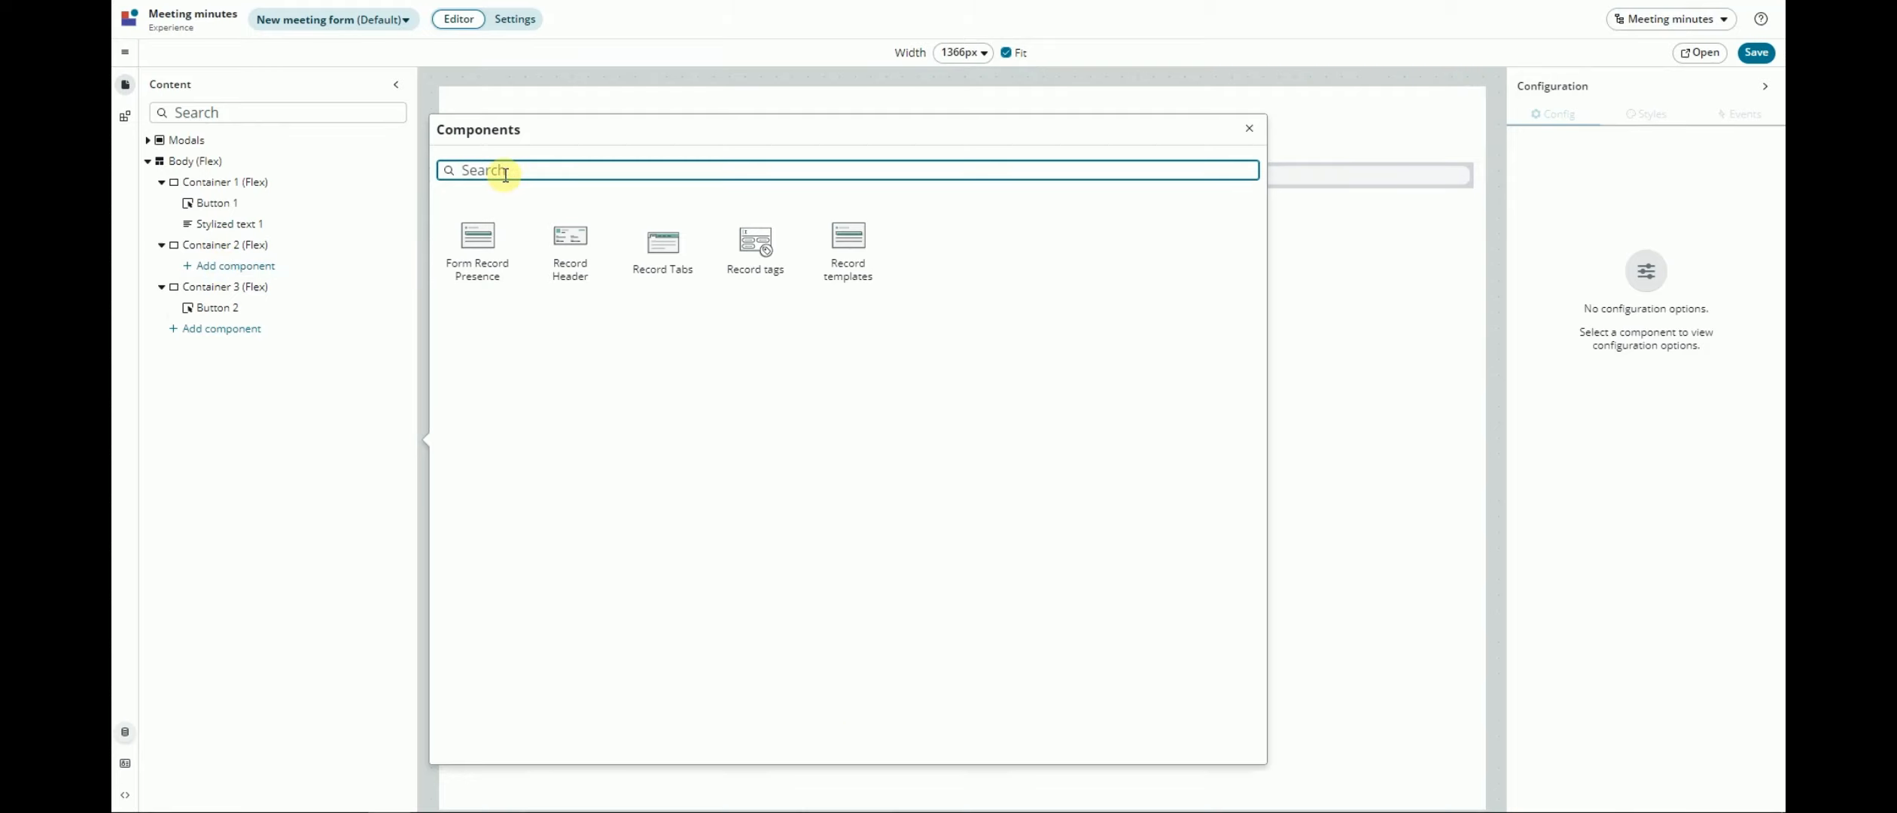
pyautogui.click(669, 256)
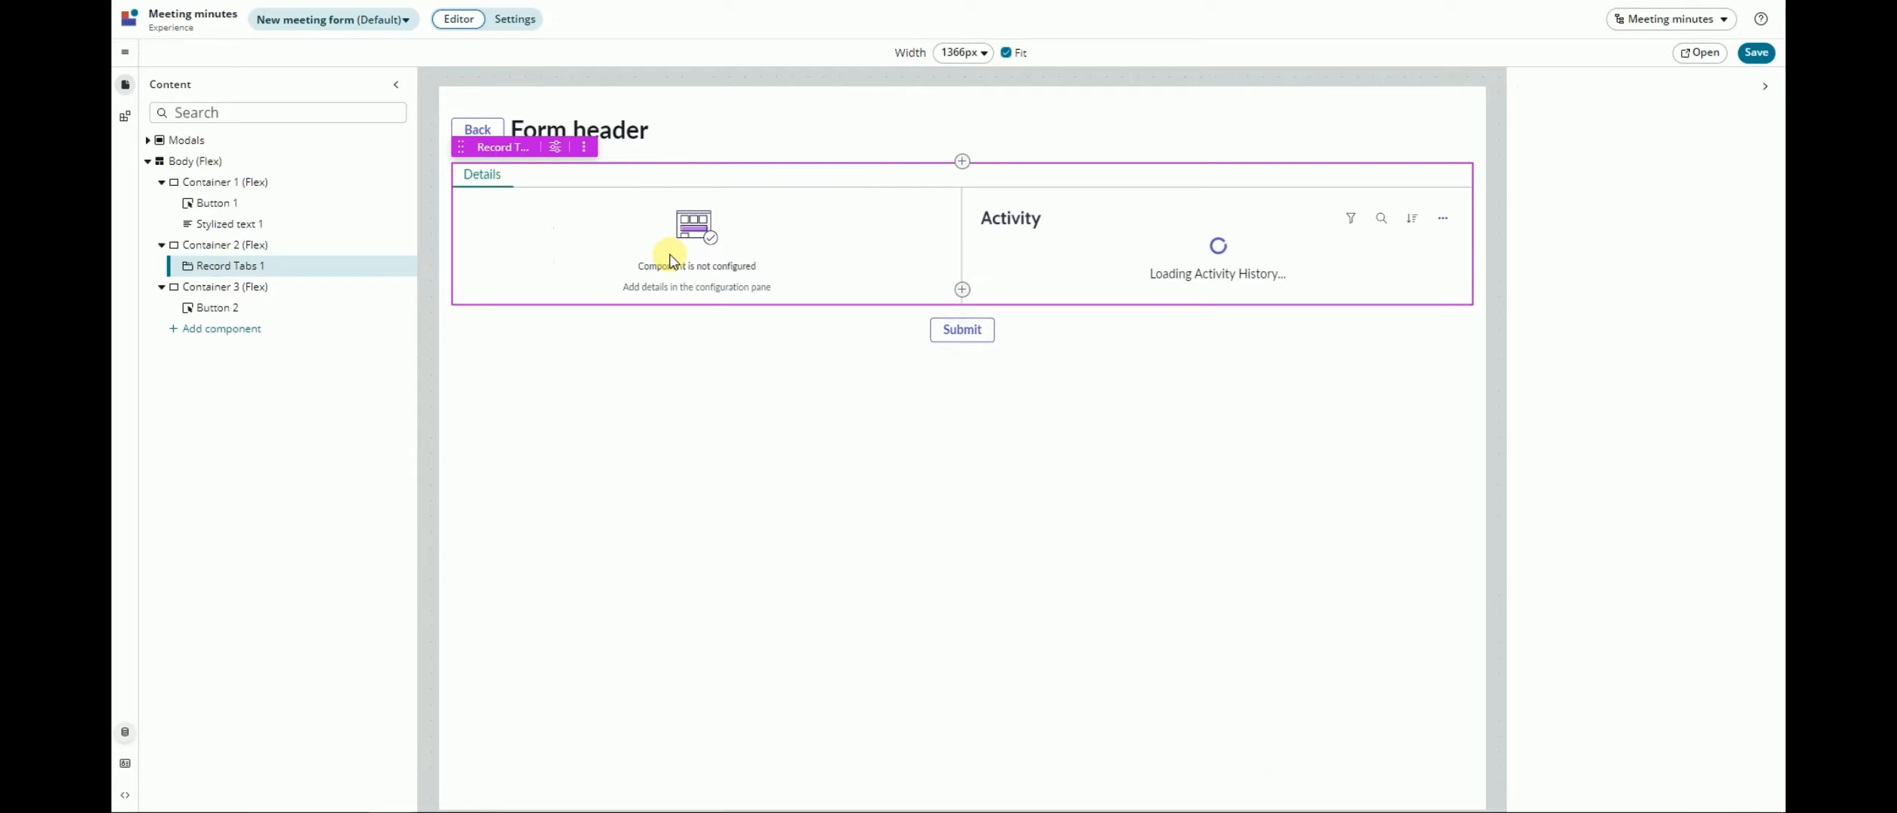
pyautogui.click(125, 735)
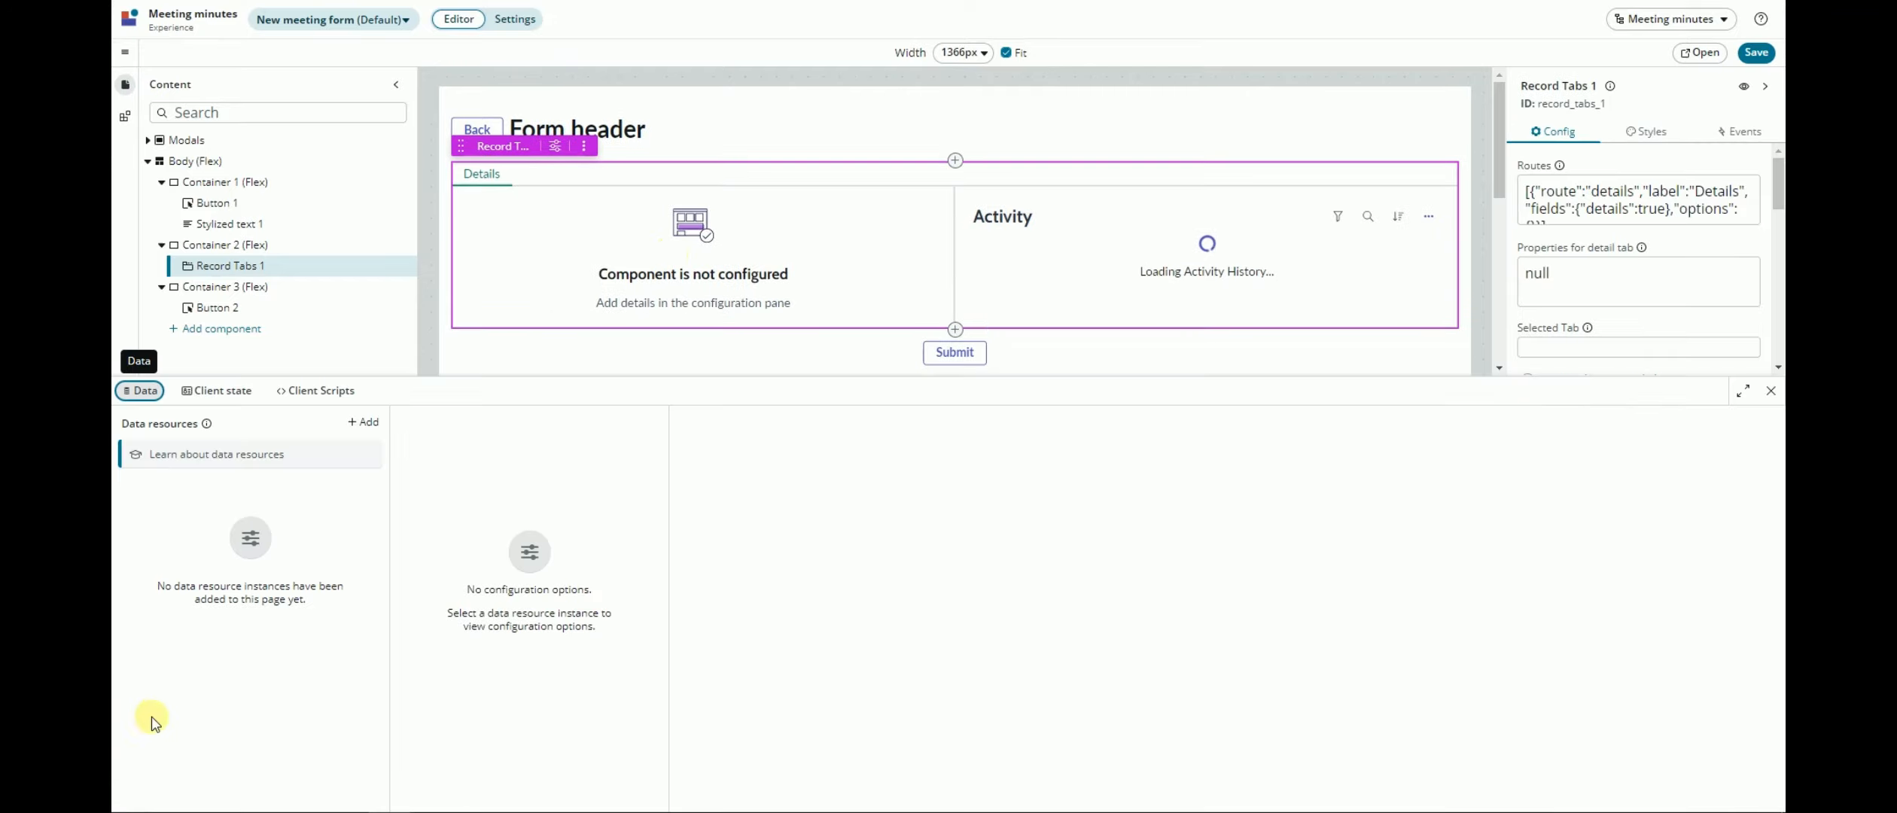
pyautogui.click(365, 423)
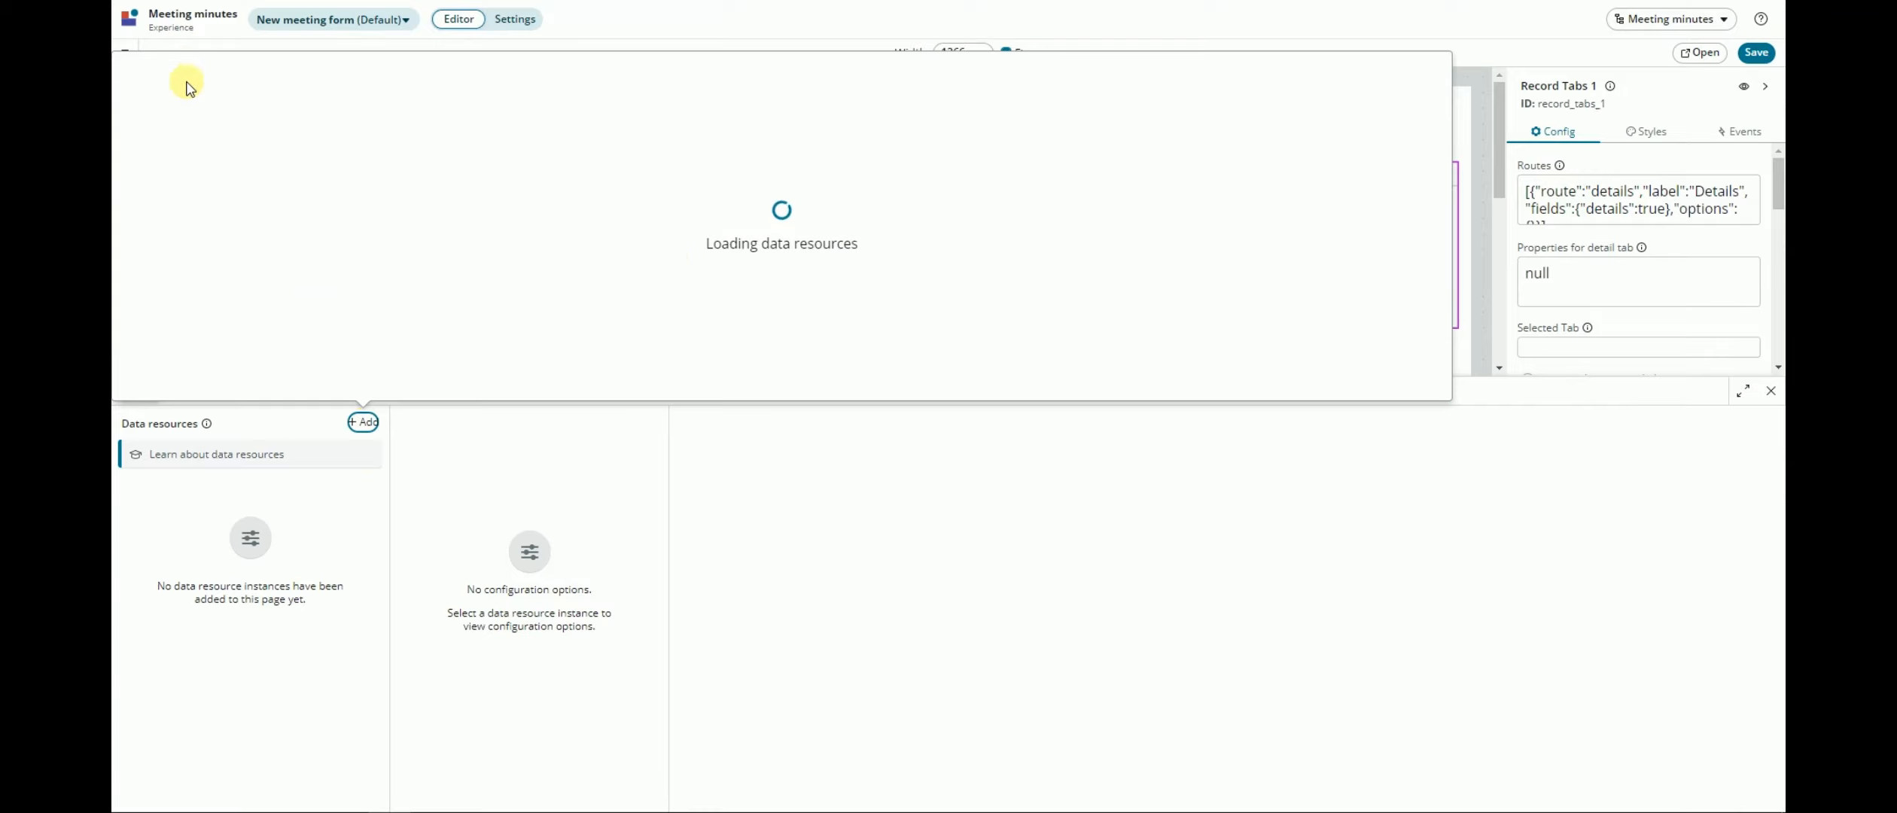
pyautogui.click(169, 63)
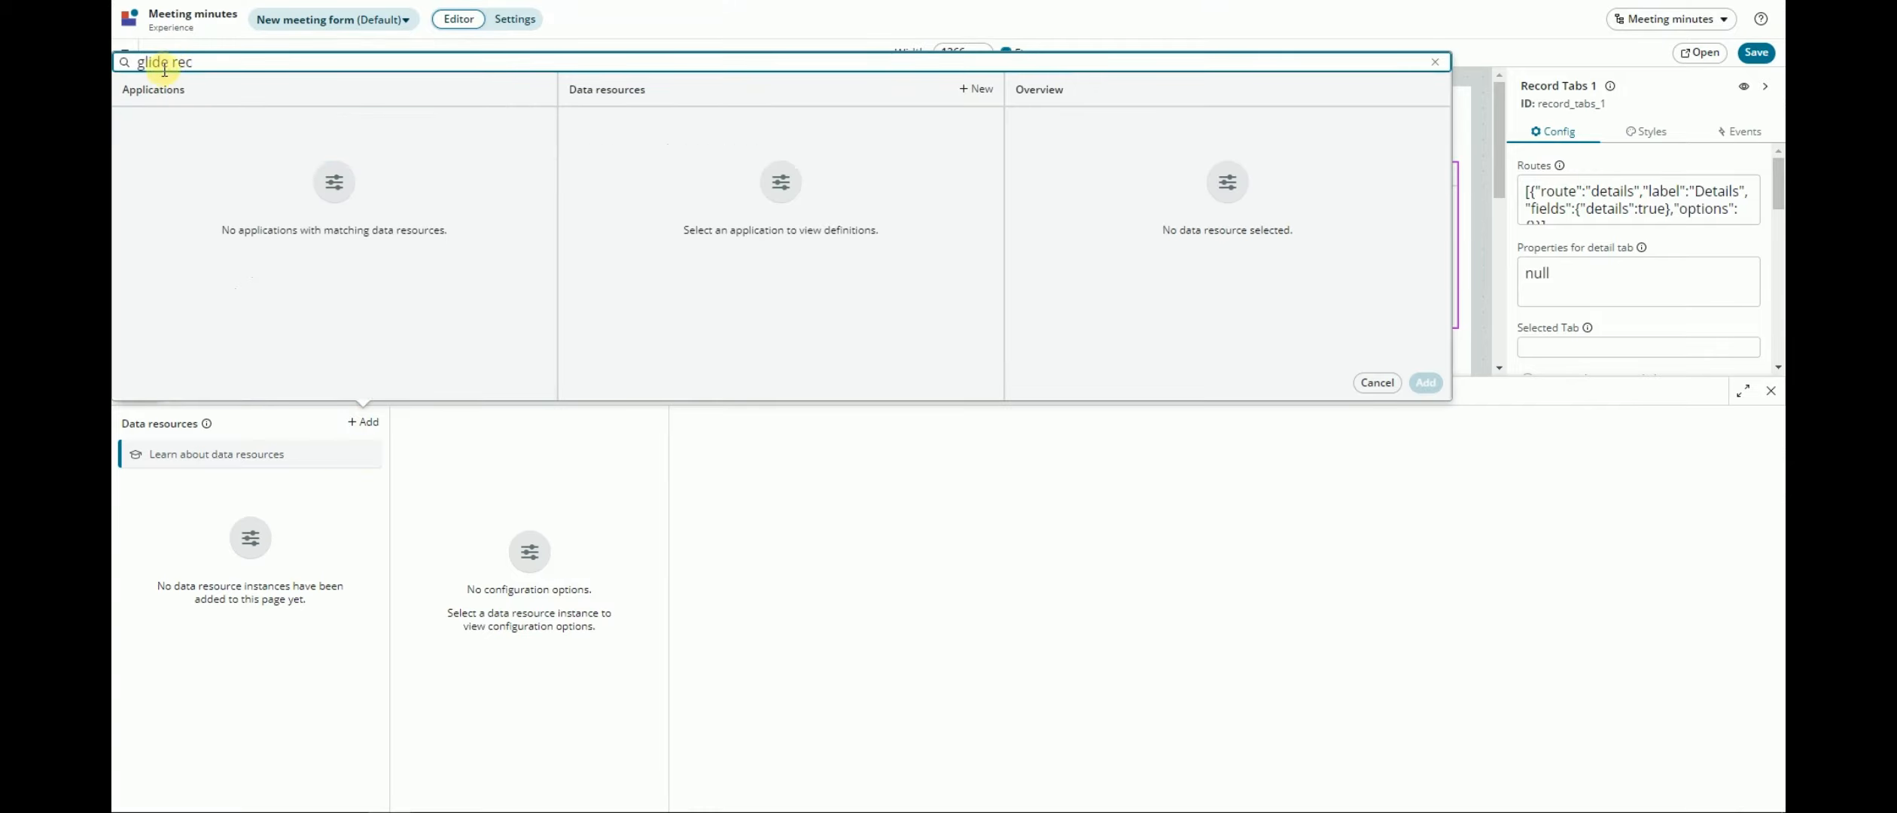
pyautogui.press('BackSpace')
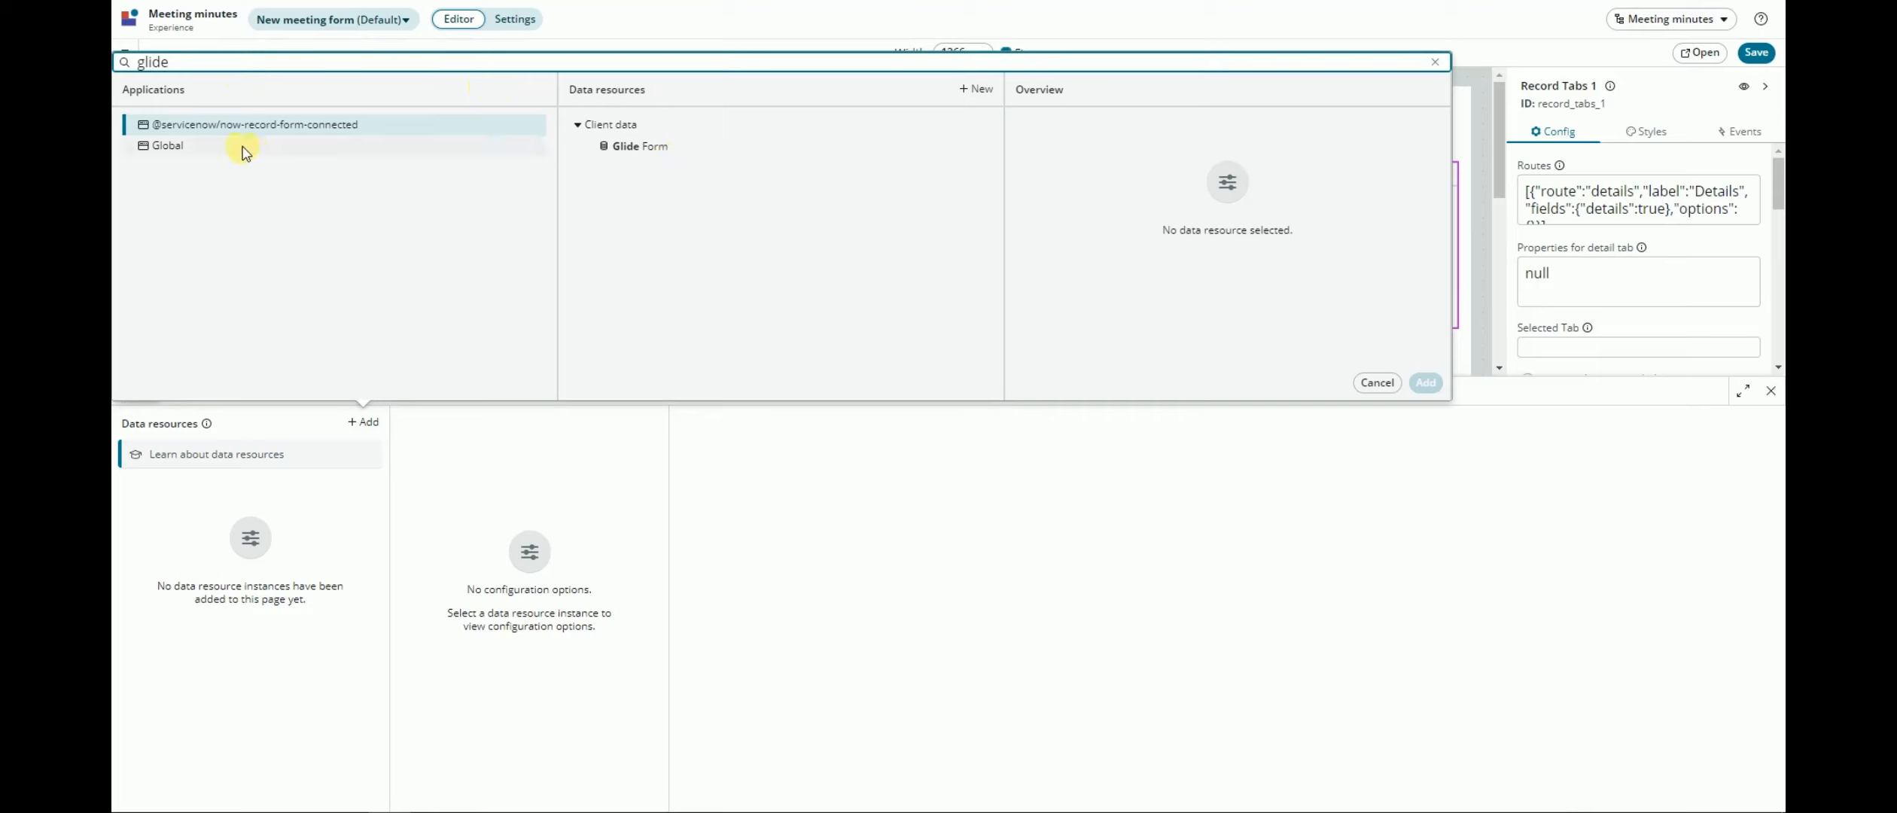
pyautogui.click(243, 151)
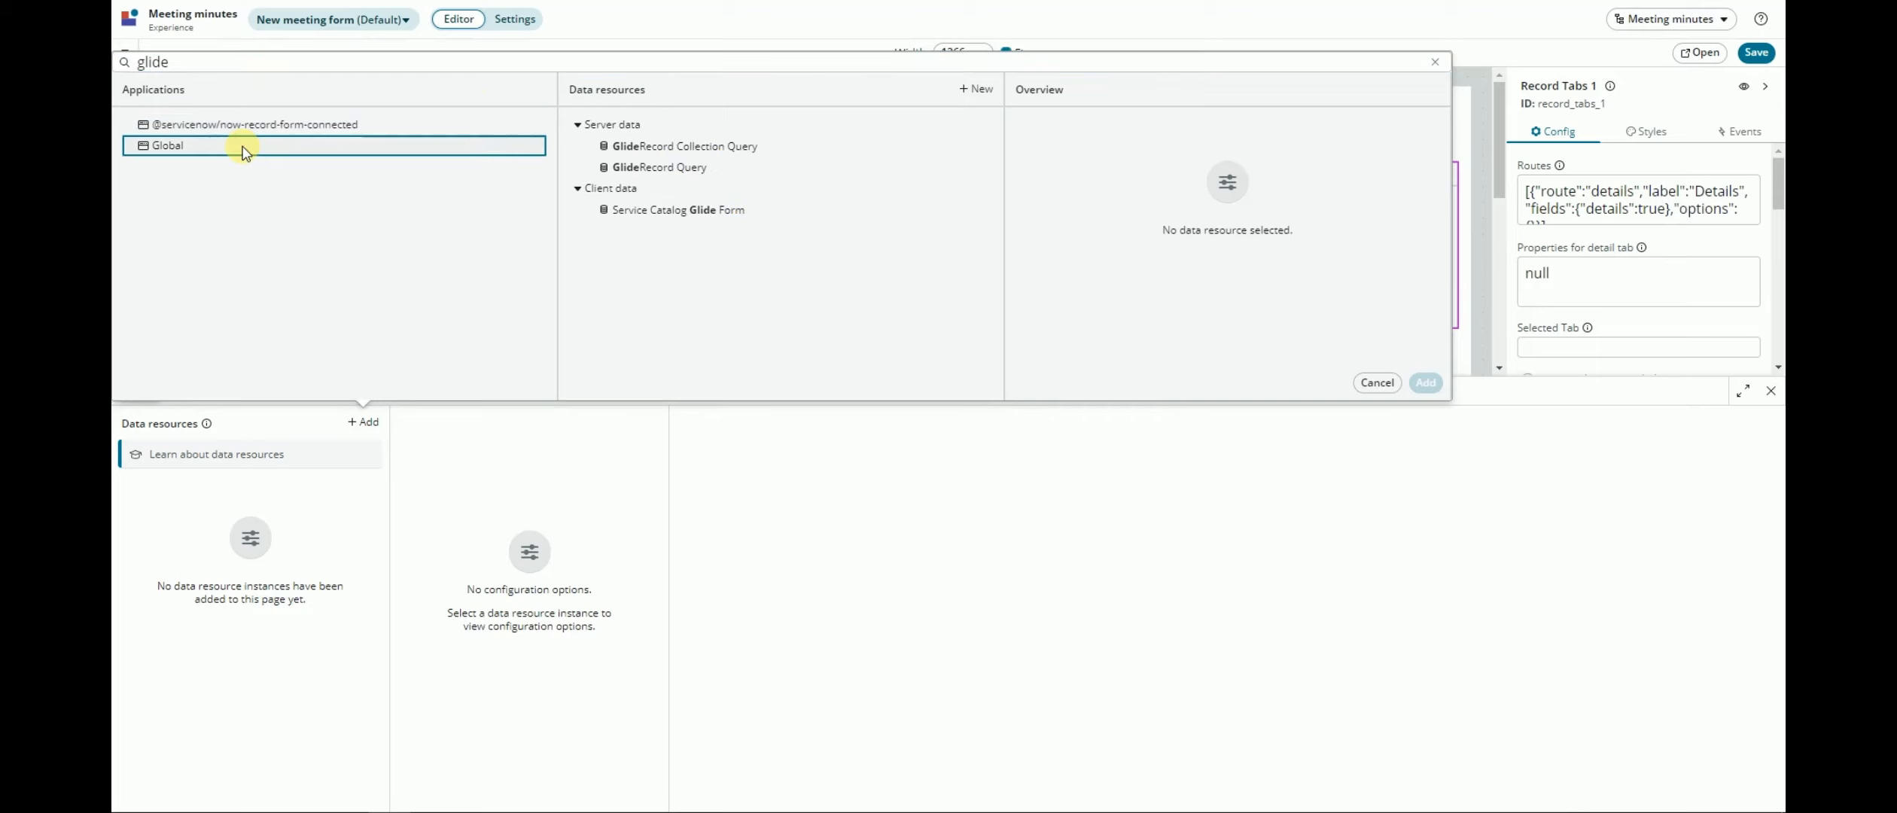
pyautogui.click(207, 125)
pyautogui.click(636, 143)
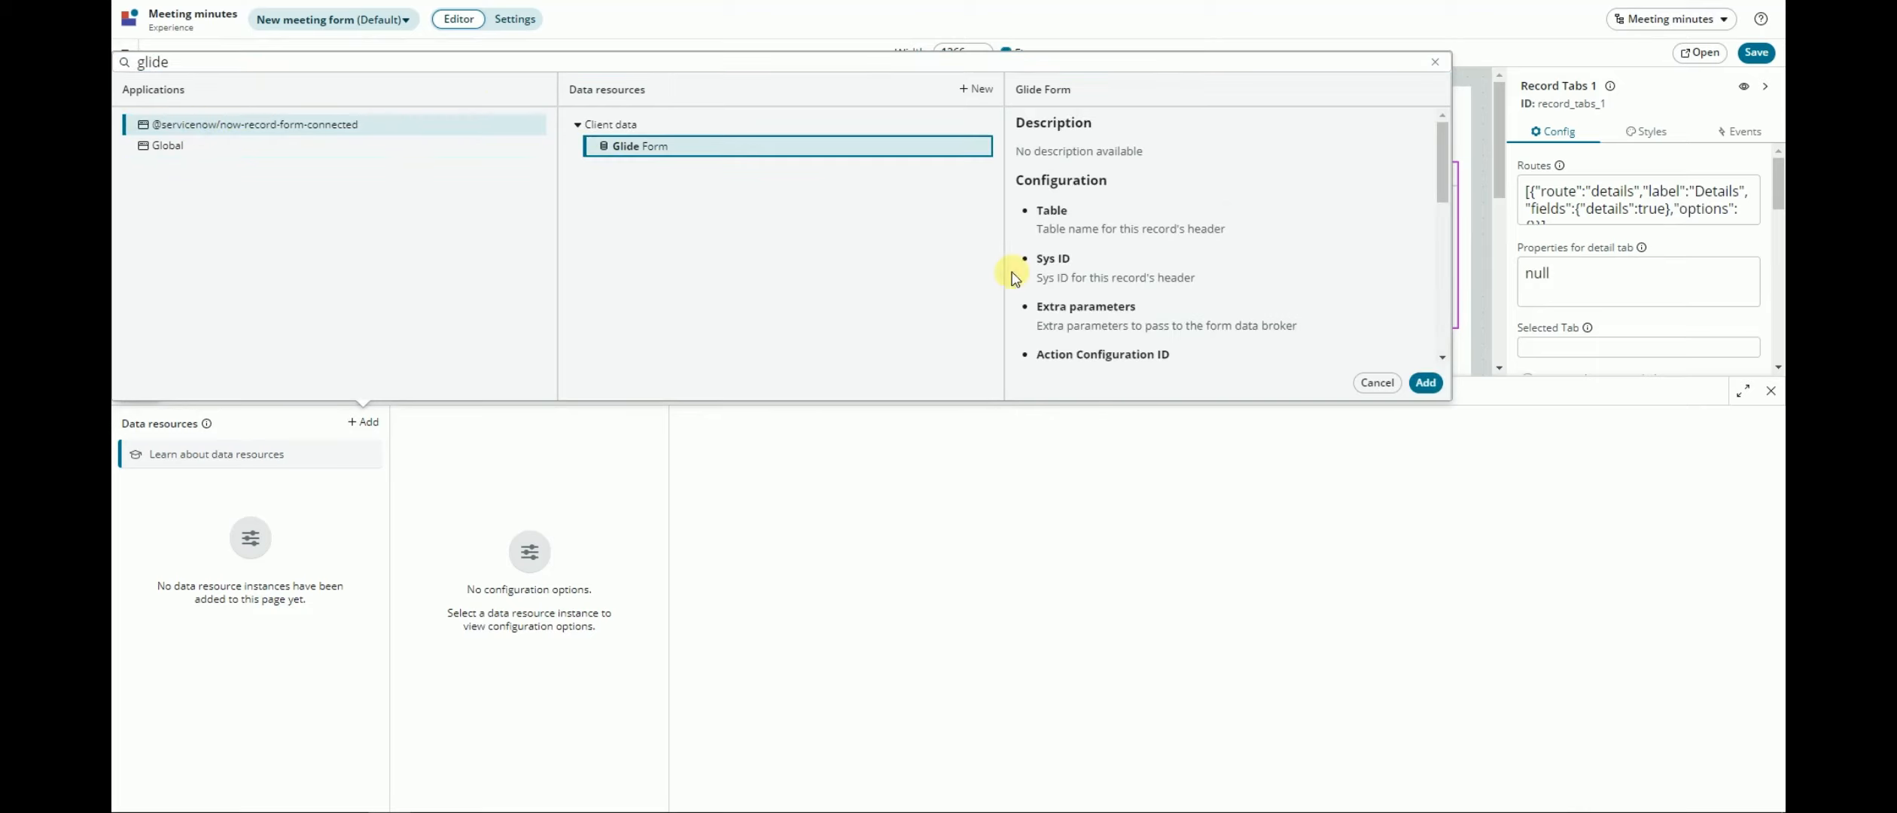
pyautogui.click(1426, 382)
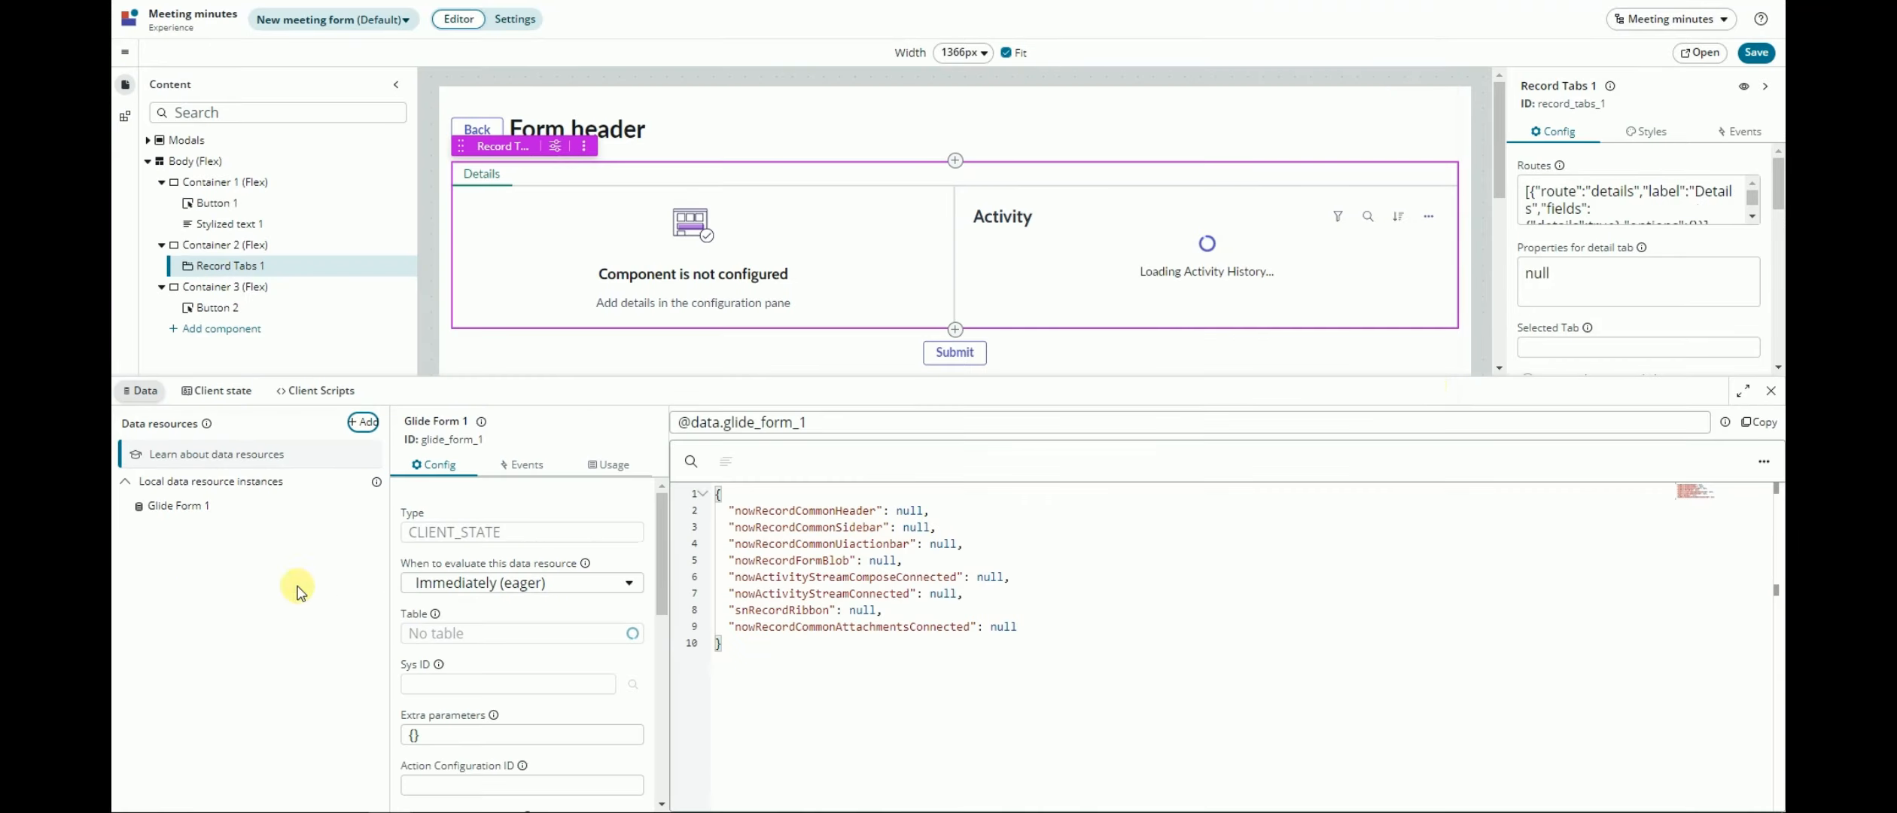
pyautogui.click(236, 483)
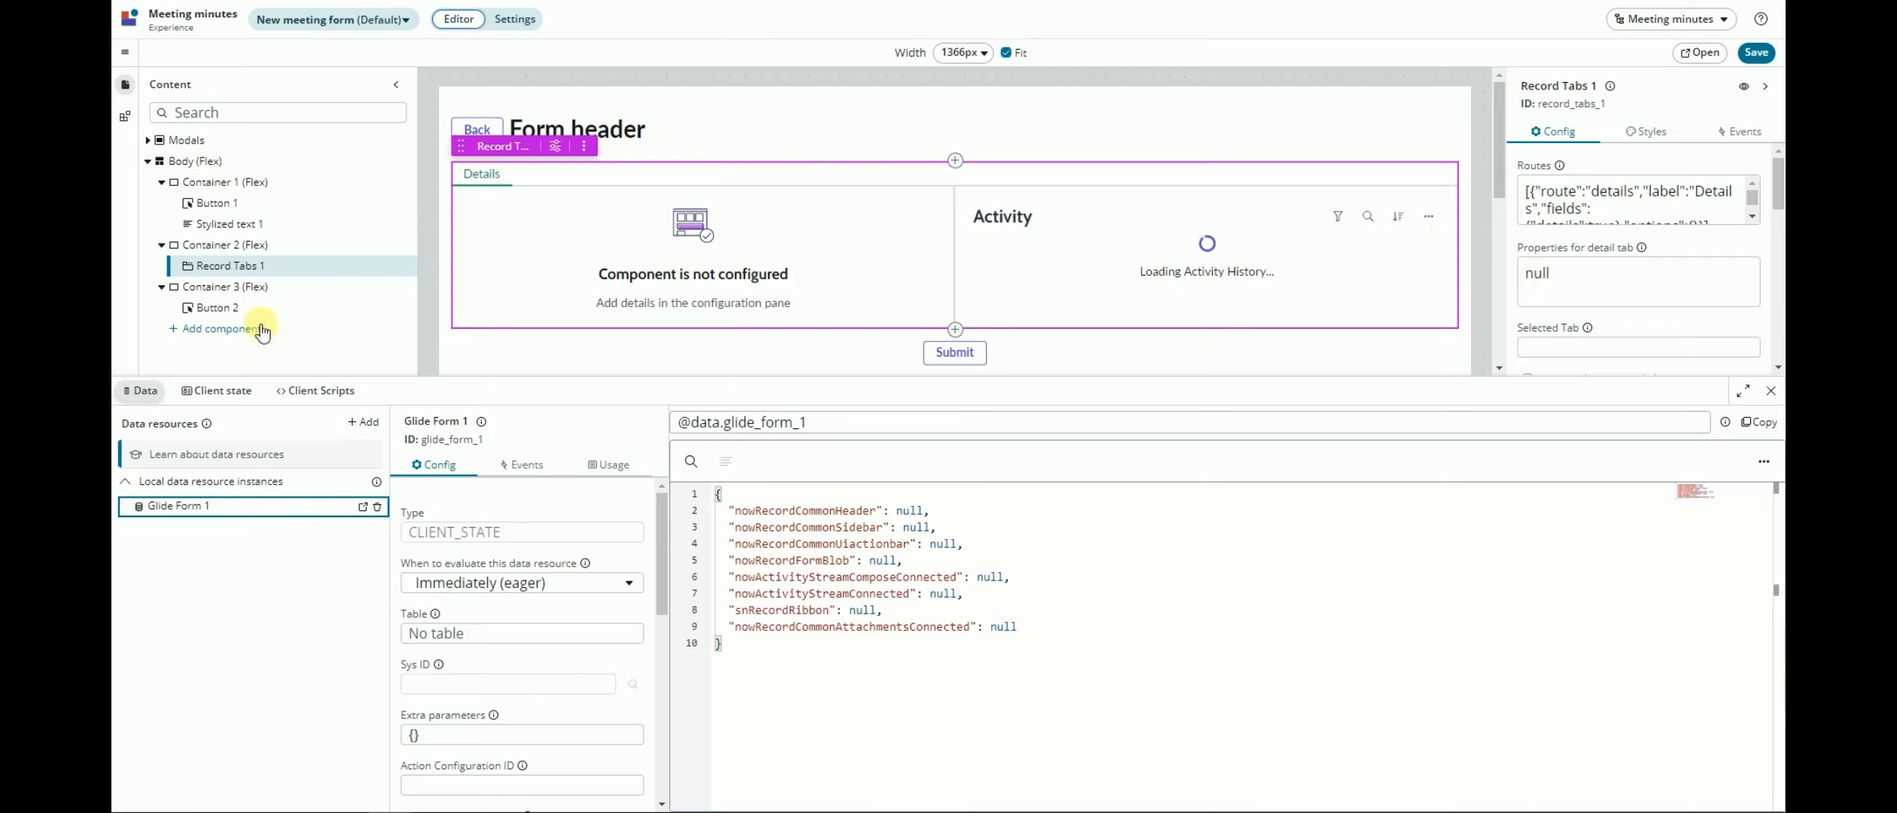
pyautogui.click(239, 270)
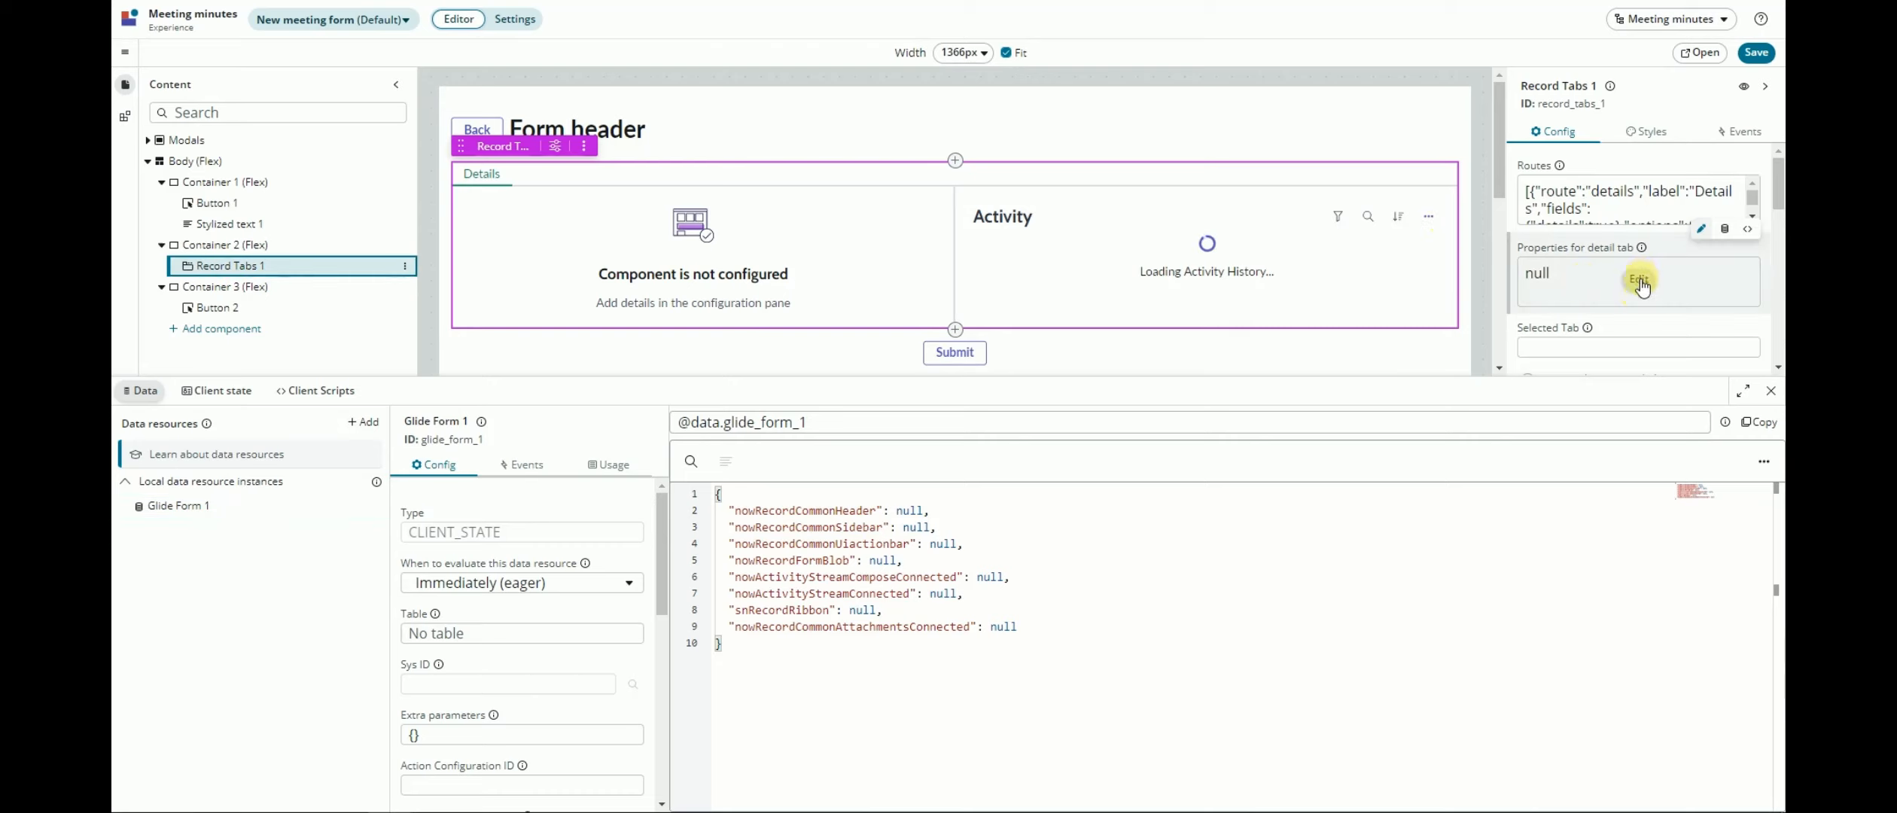
pyautogui.click(1618, 280)
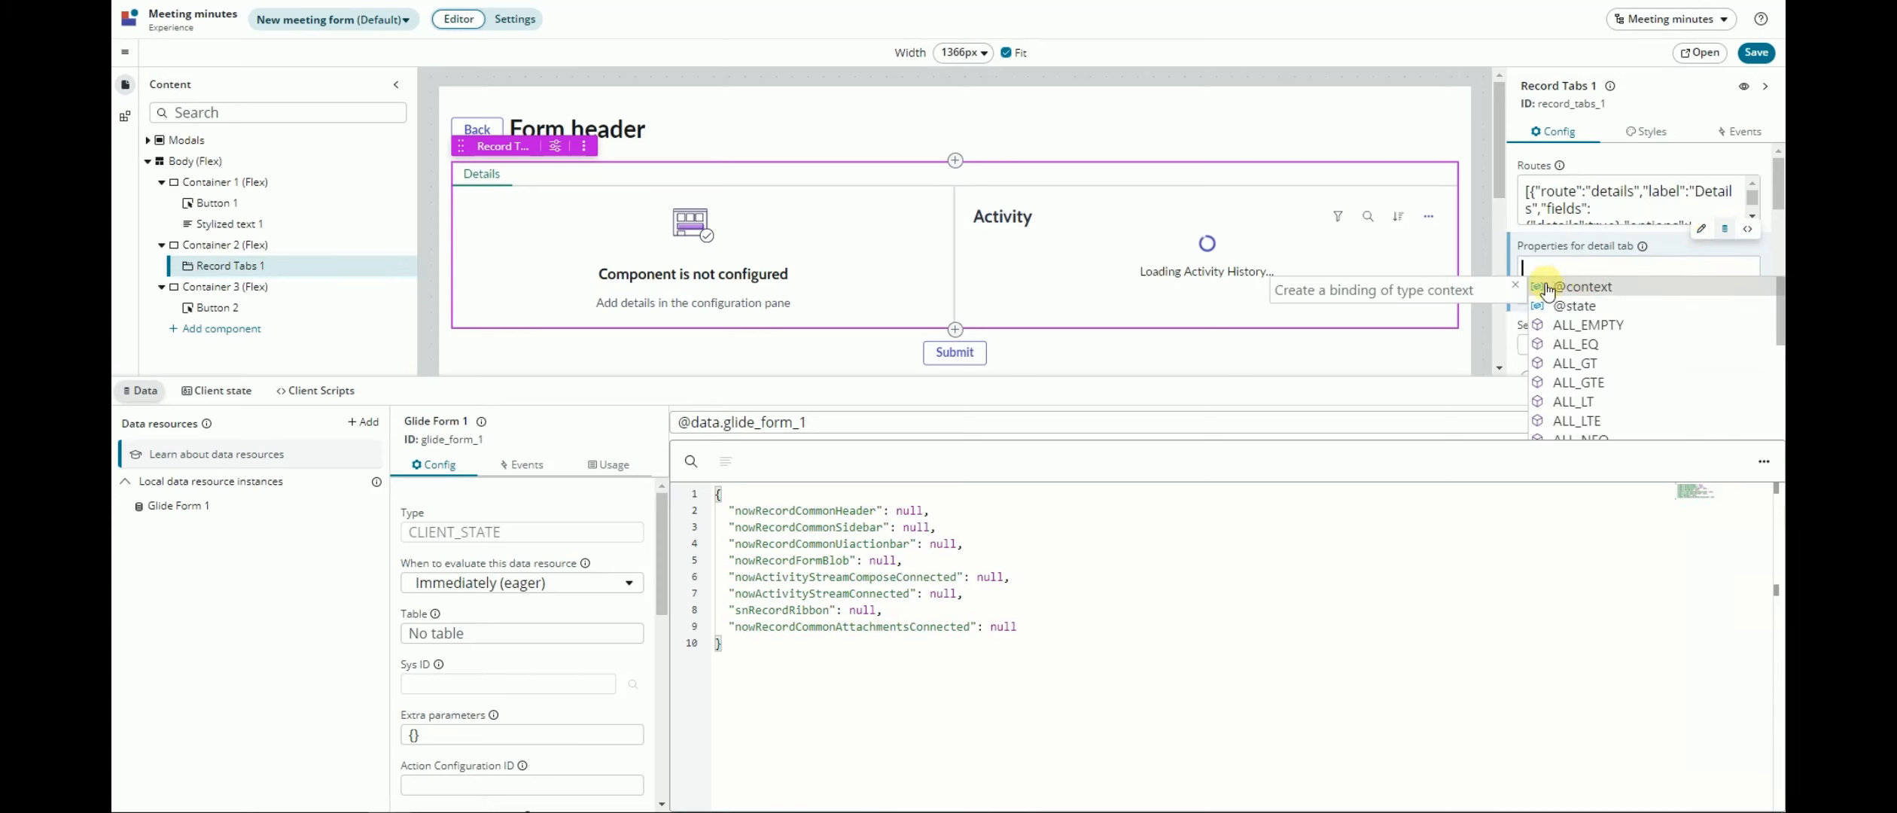
pyautogui.write('@')
pyautogui.press('Down')
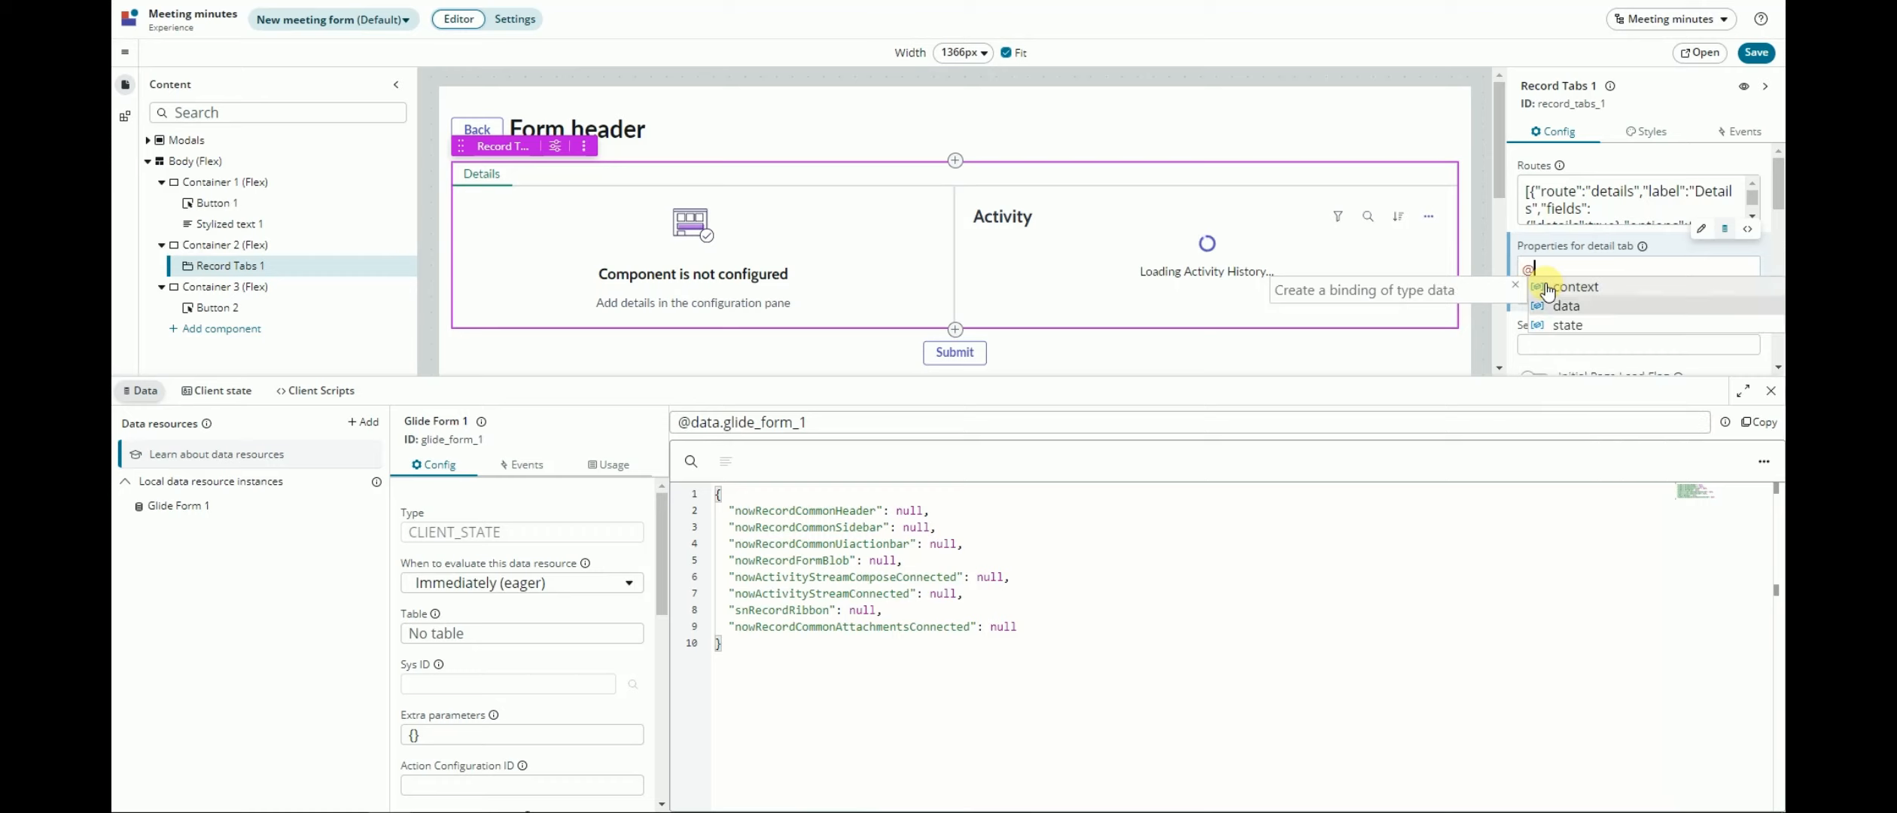
pyautogui.press('Return')
pyautogui.write('.')
pyautogui.press('Return')
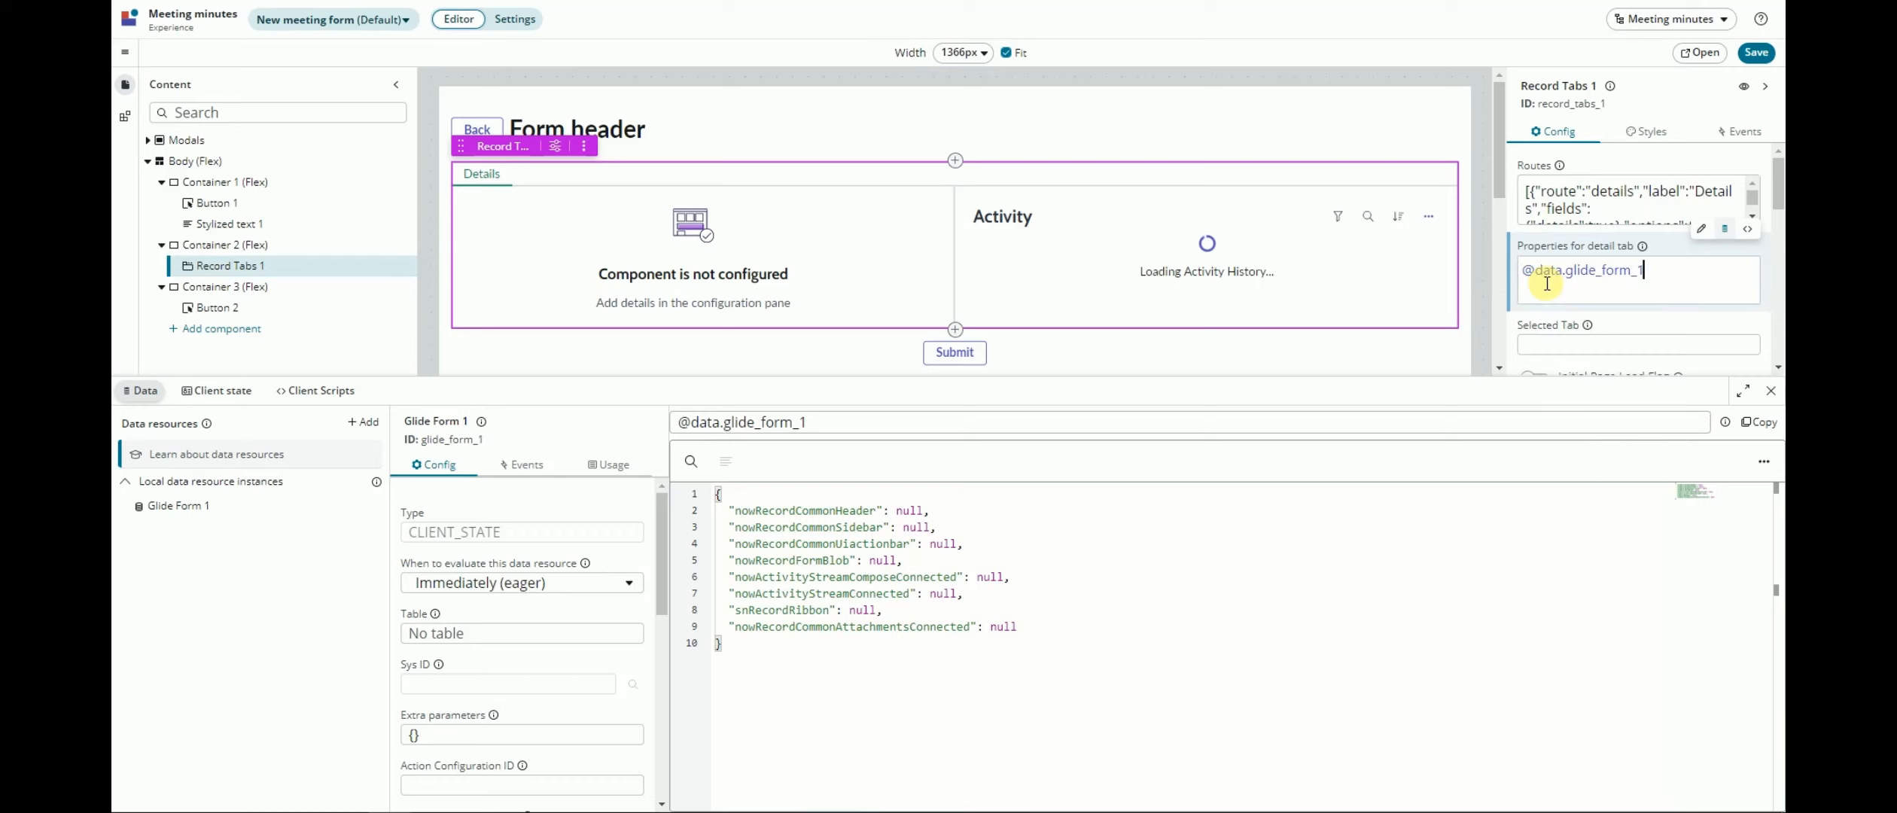
pyautogui.write('.')
pyautogui.press('Down')
pyautogui.press('Down')
pyautogui.press('Down')
pyautogui.press('Down')
pyautogui.press('Down')
pyautogui.press('Down')
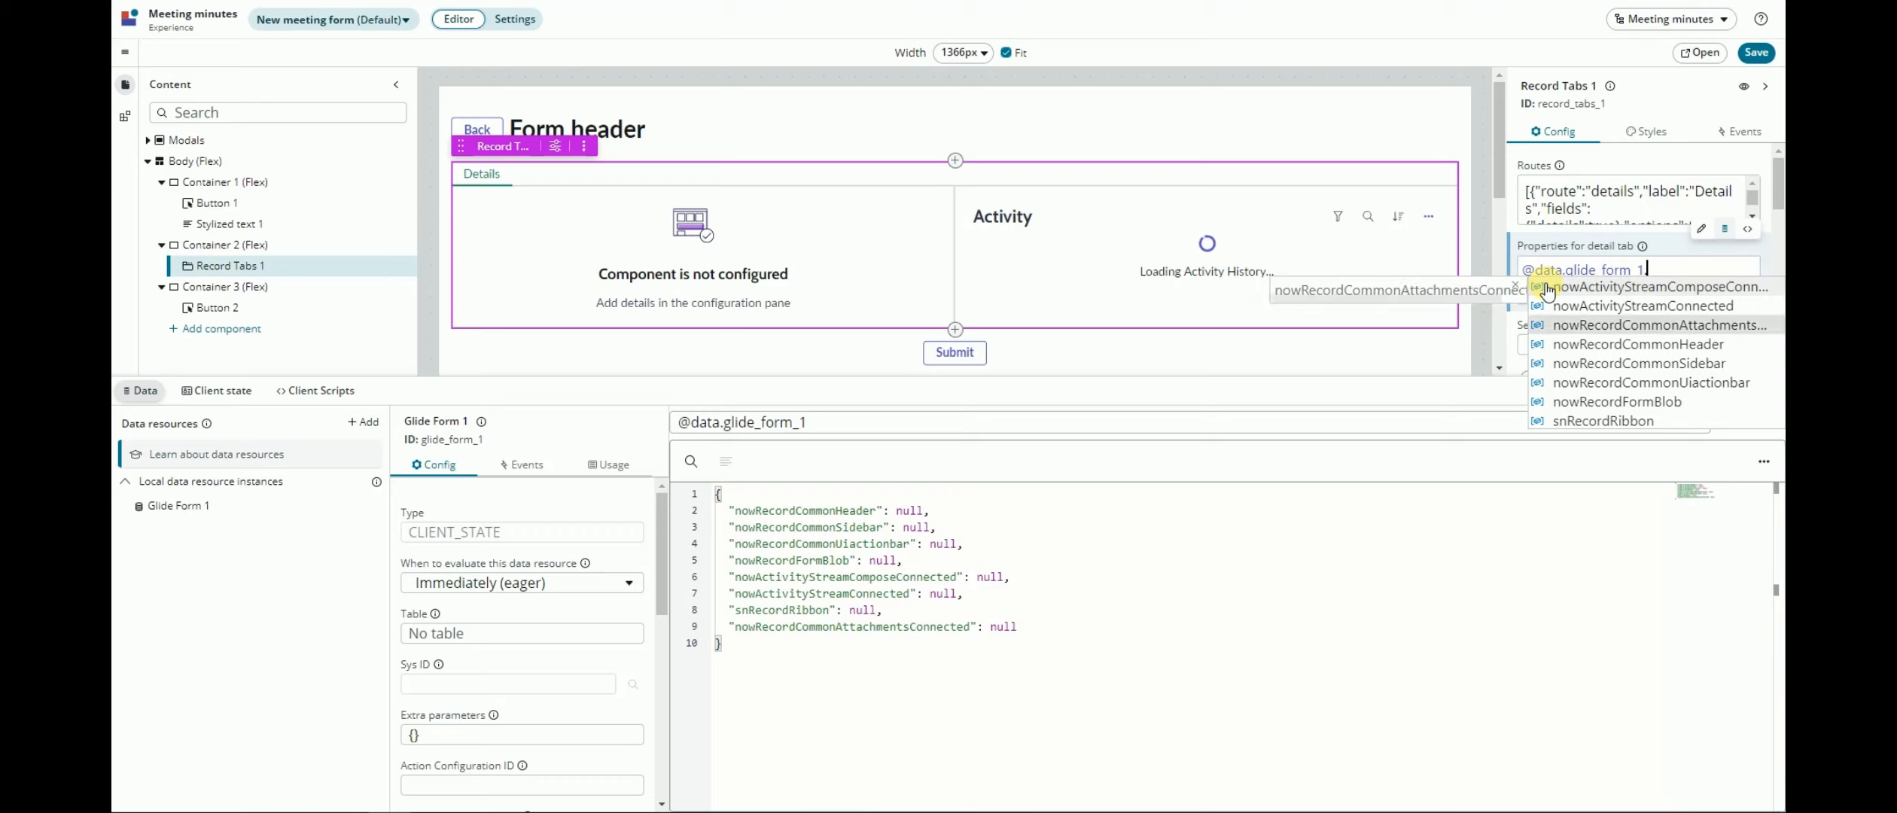
pyautogui.press('Return')
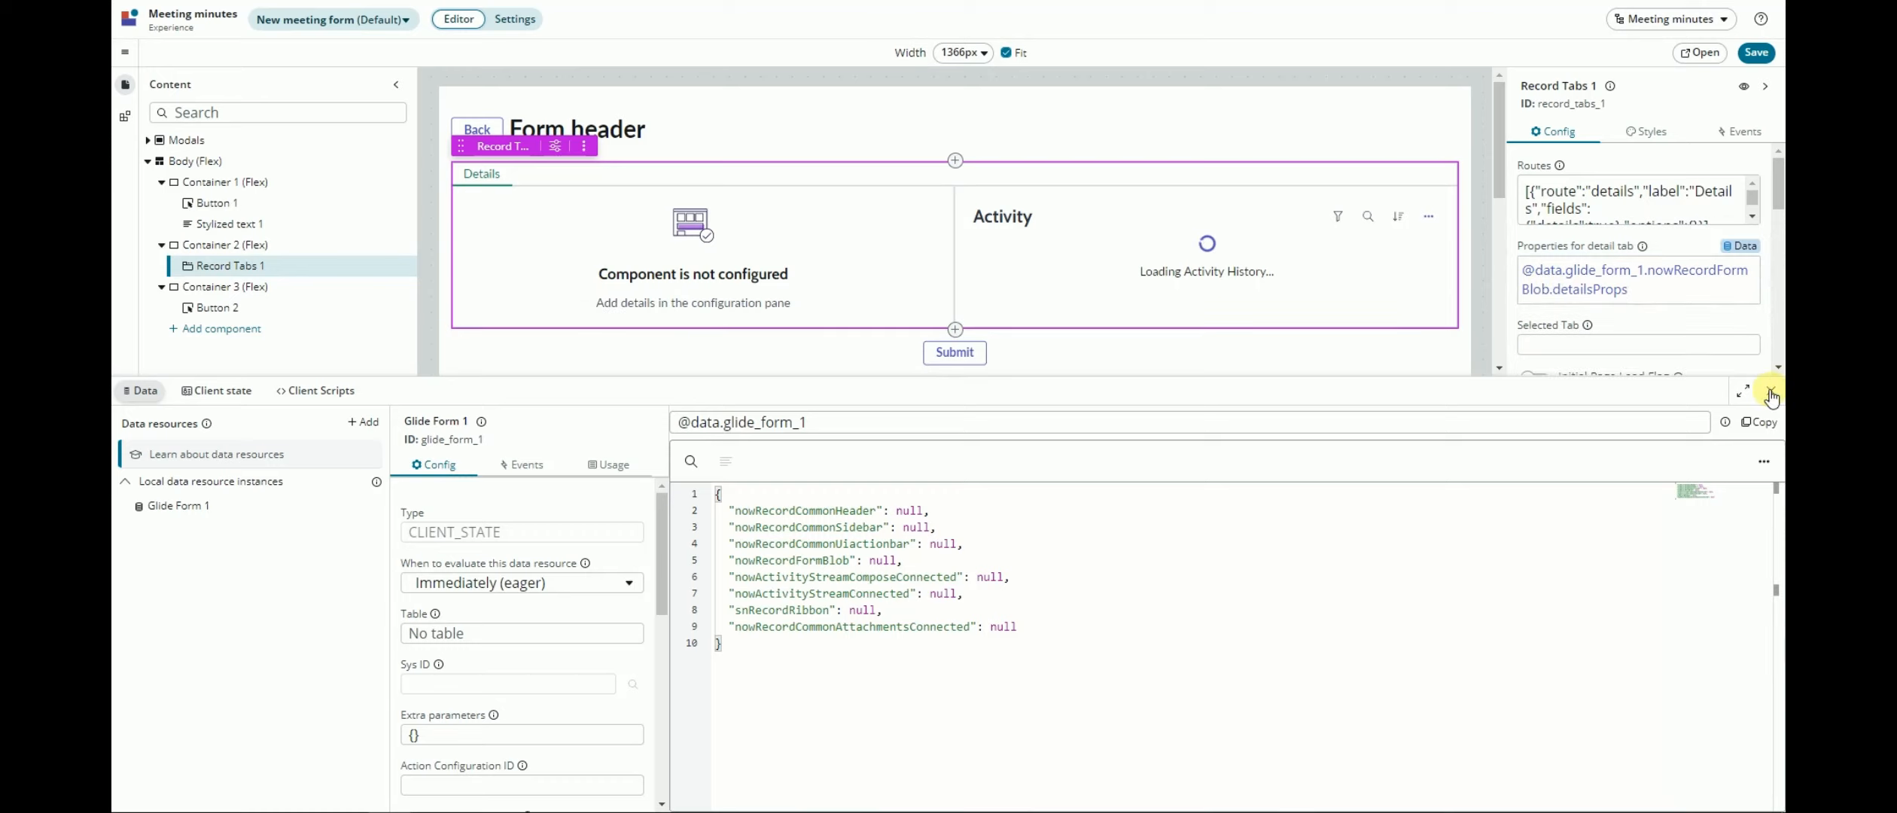
# Step: Set the table of the Glide Form 1 data resource to Meeting minute
pyautogui.click(175, 505)
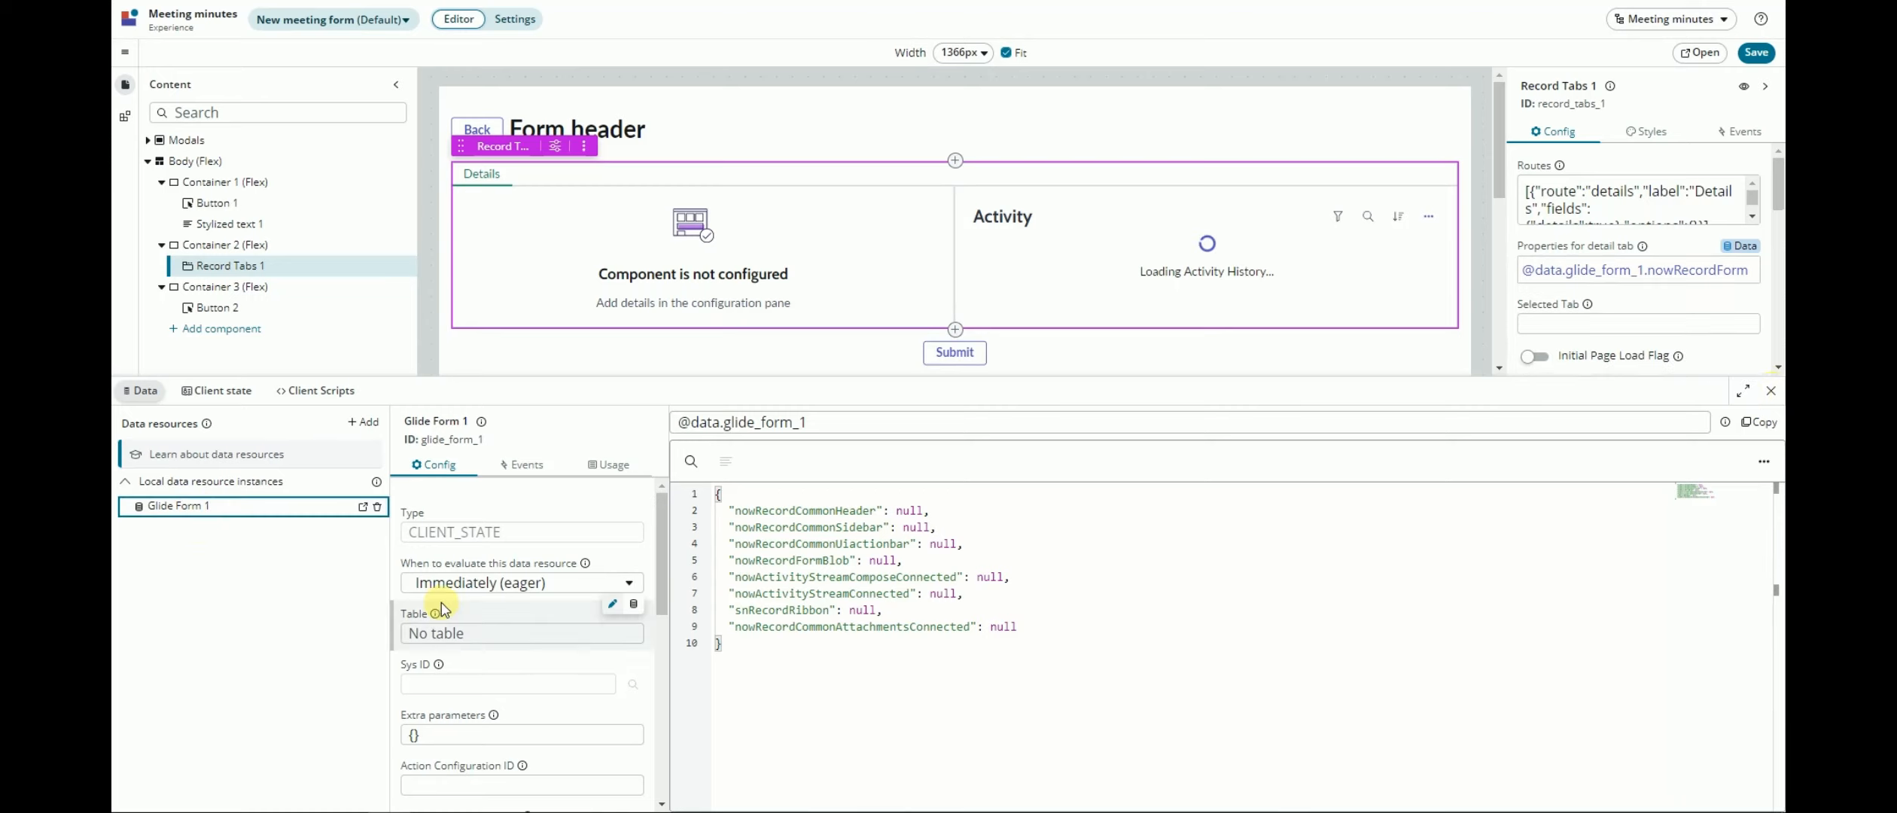
pyautogui.click(474, 632)
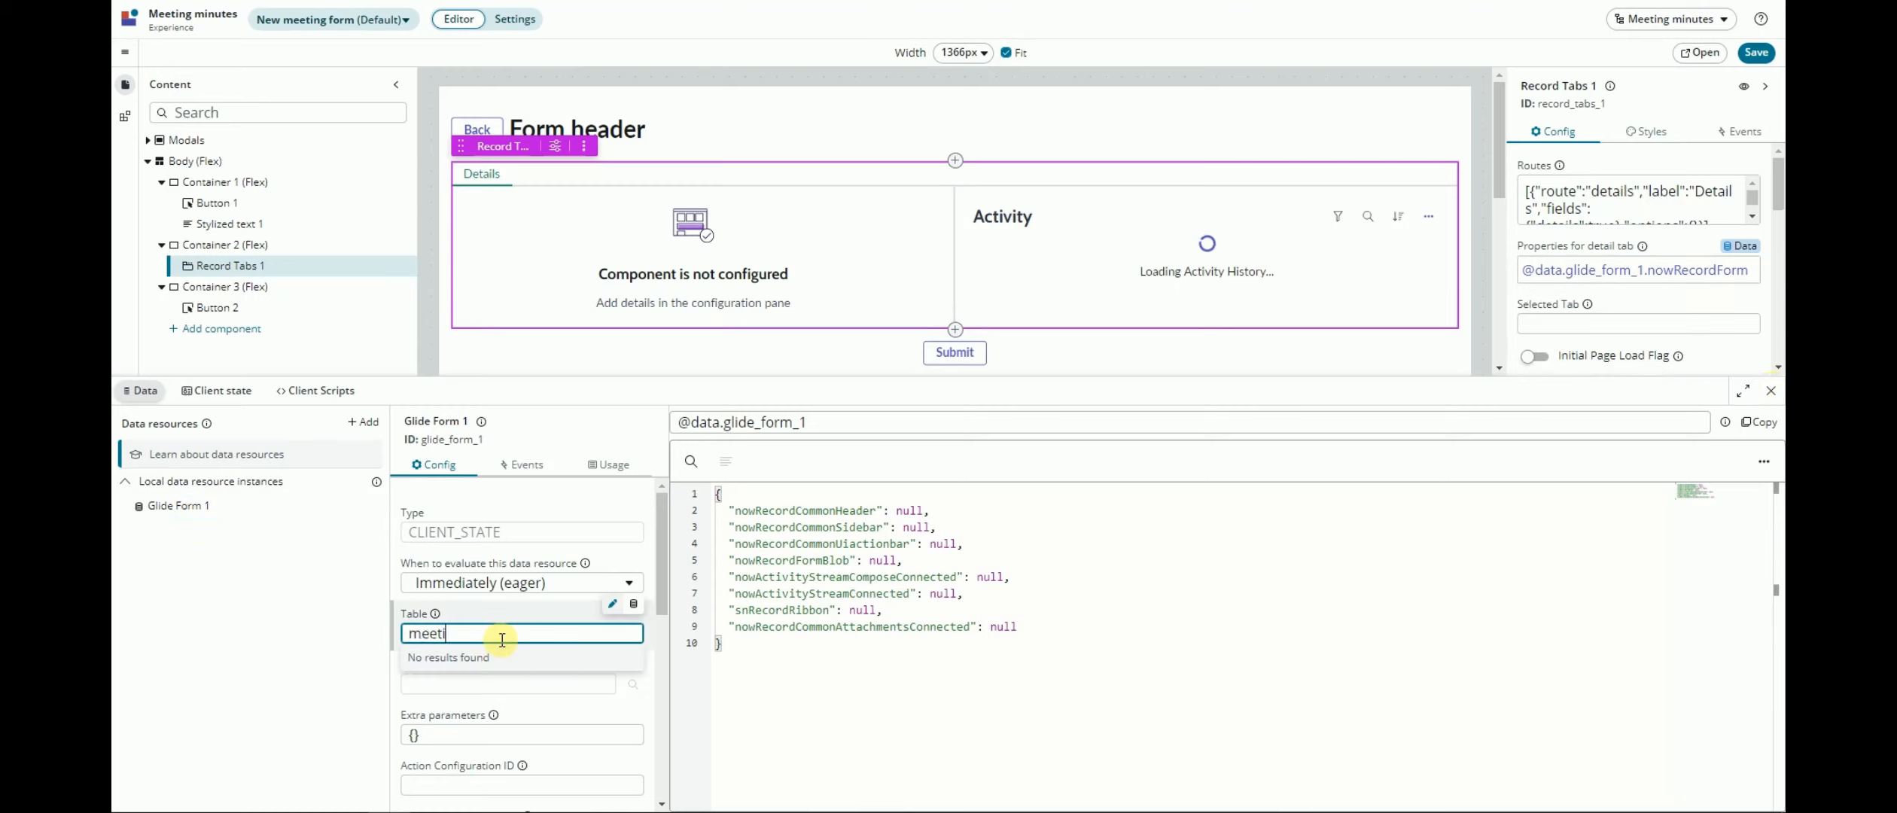
pyautogui.write('meeting minu')
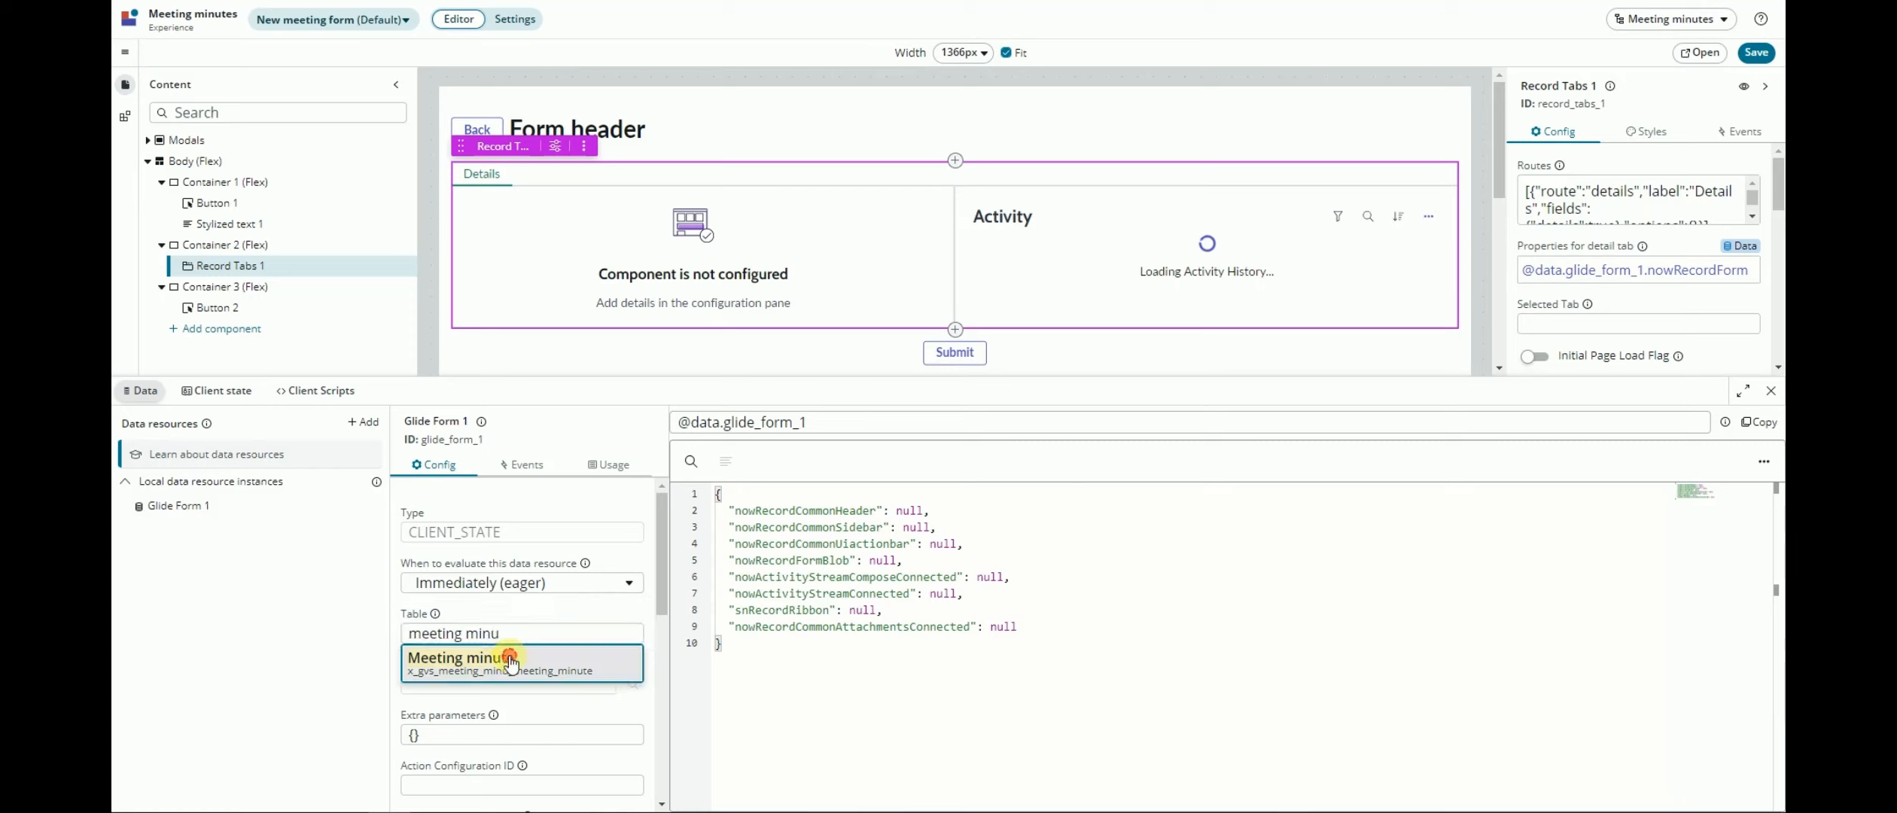
pyautogui.click(503, 657)
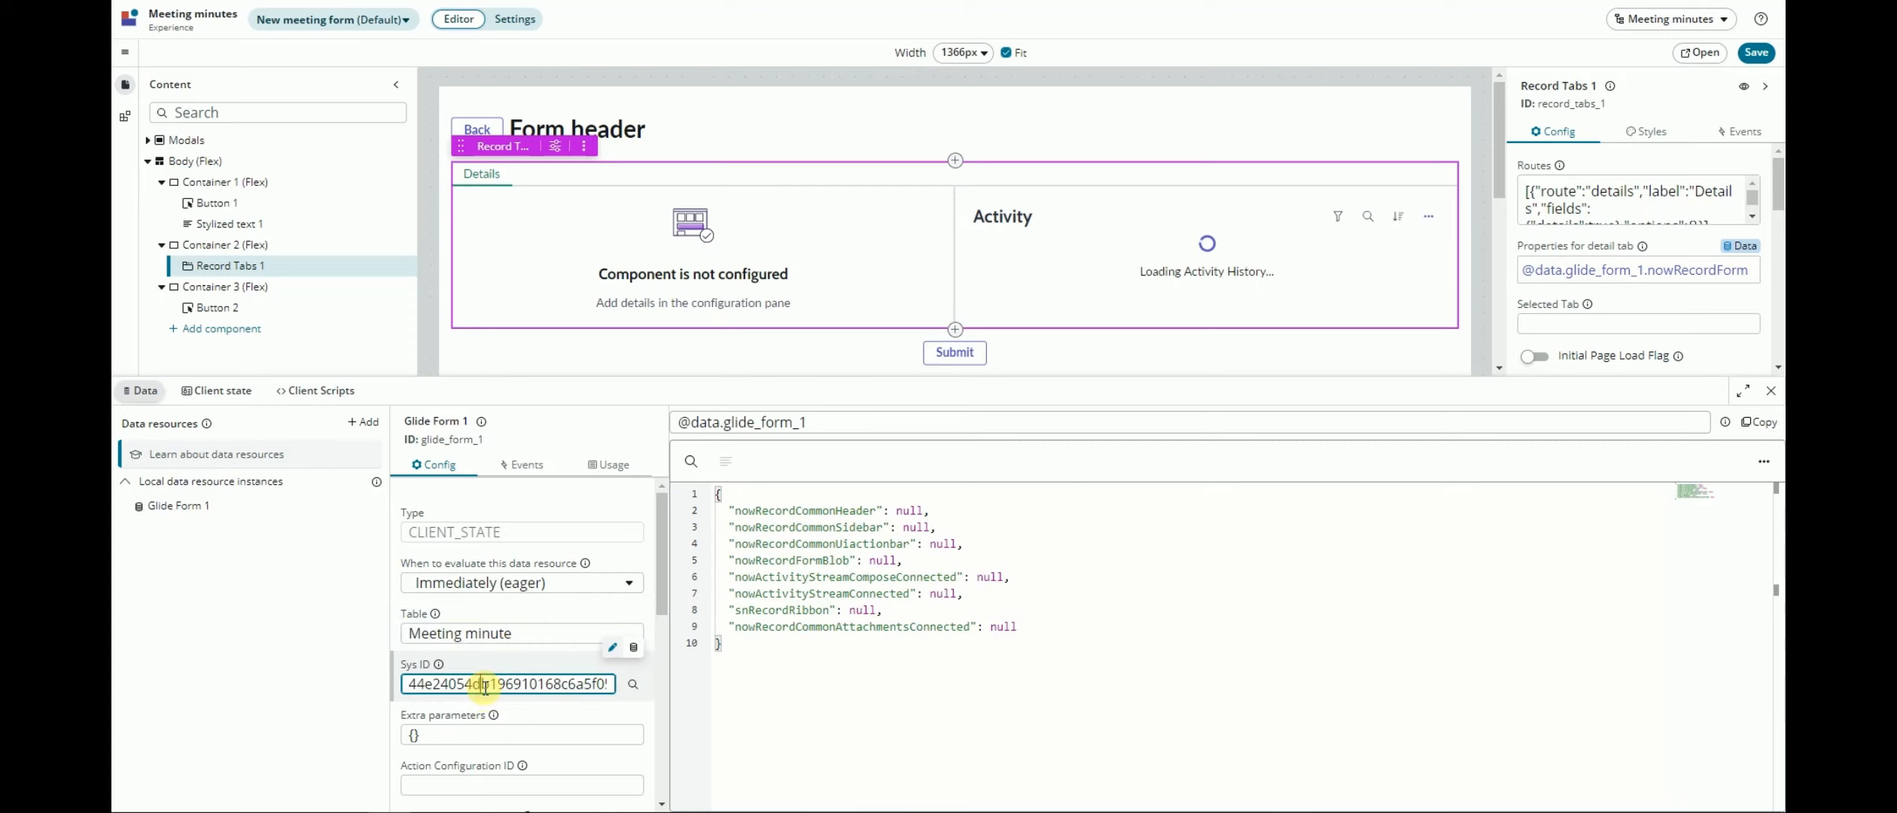
pyautogui.click(217, 390)
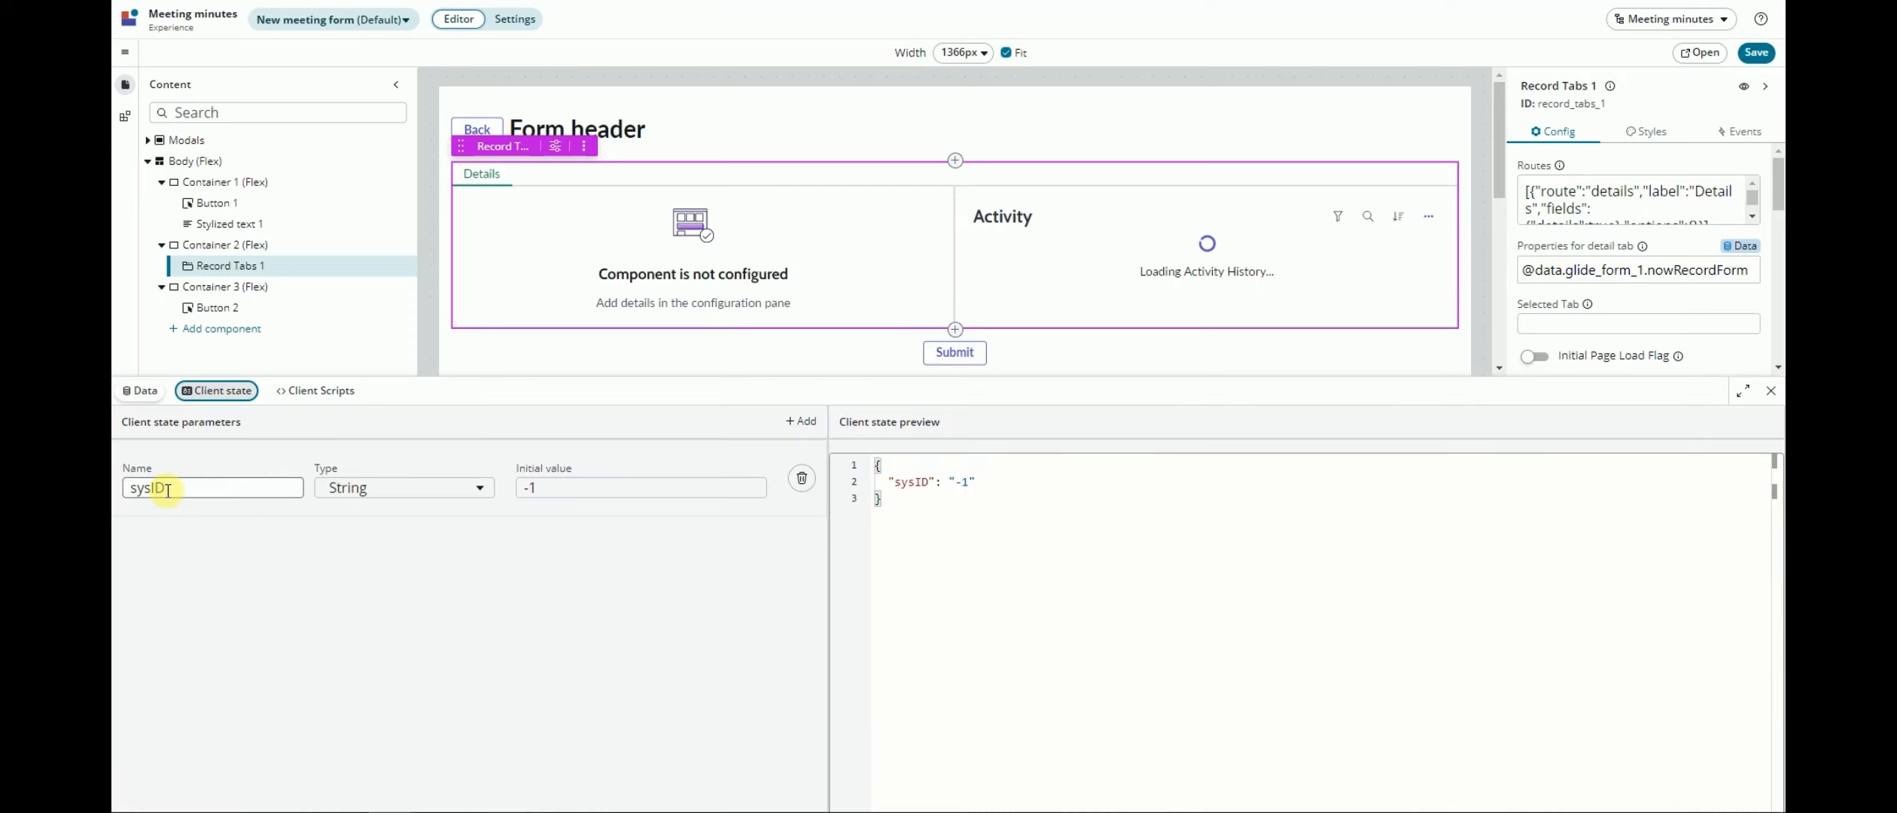
pyautogui.click(139, 391)
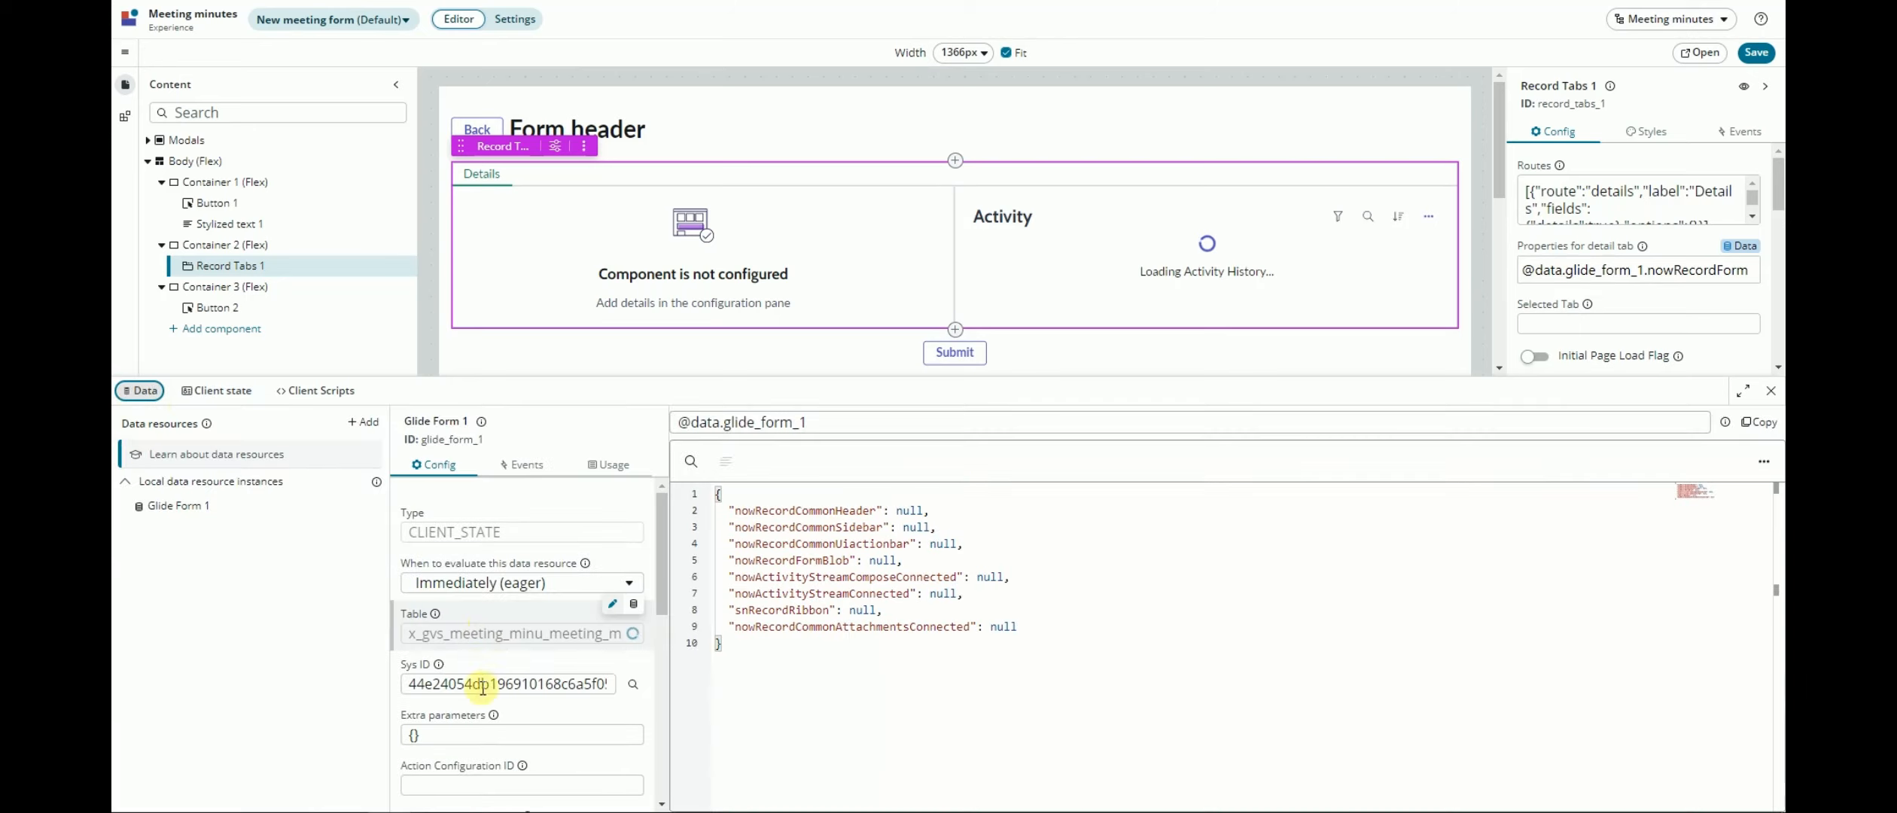
pyautogui.click(633, 649)
pyautogui.click(539, 689)
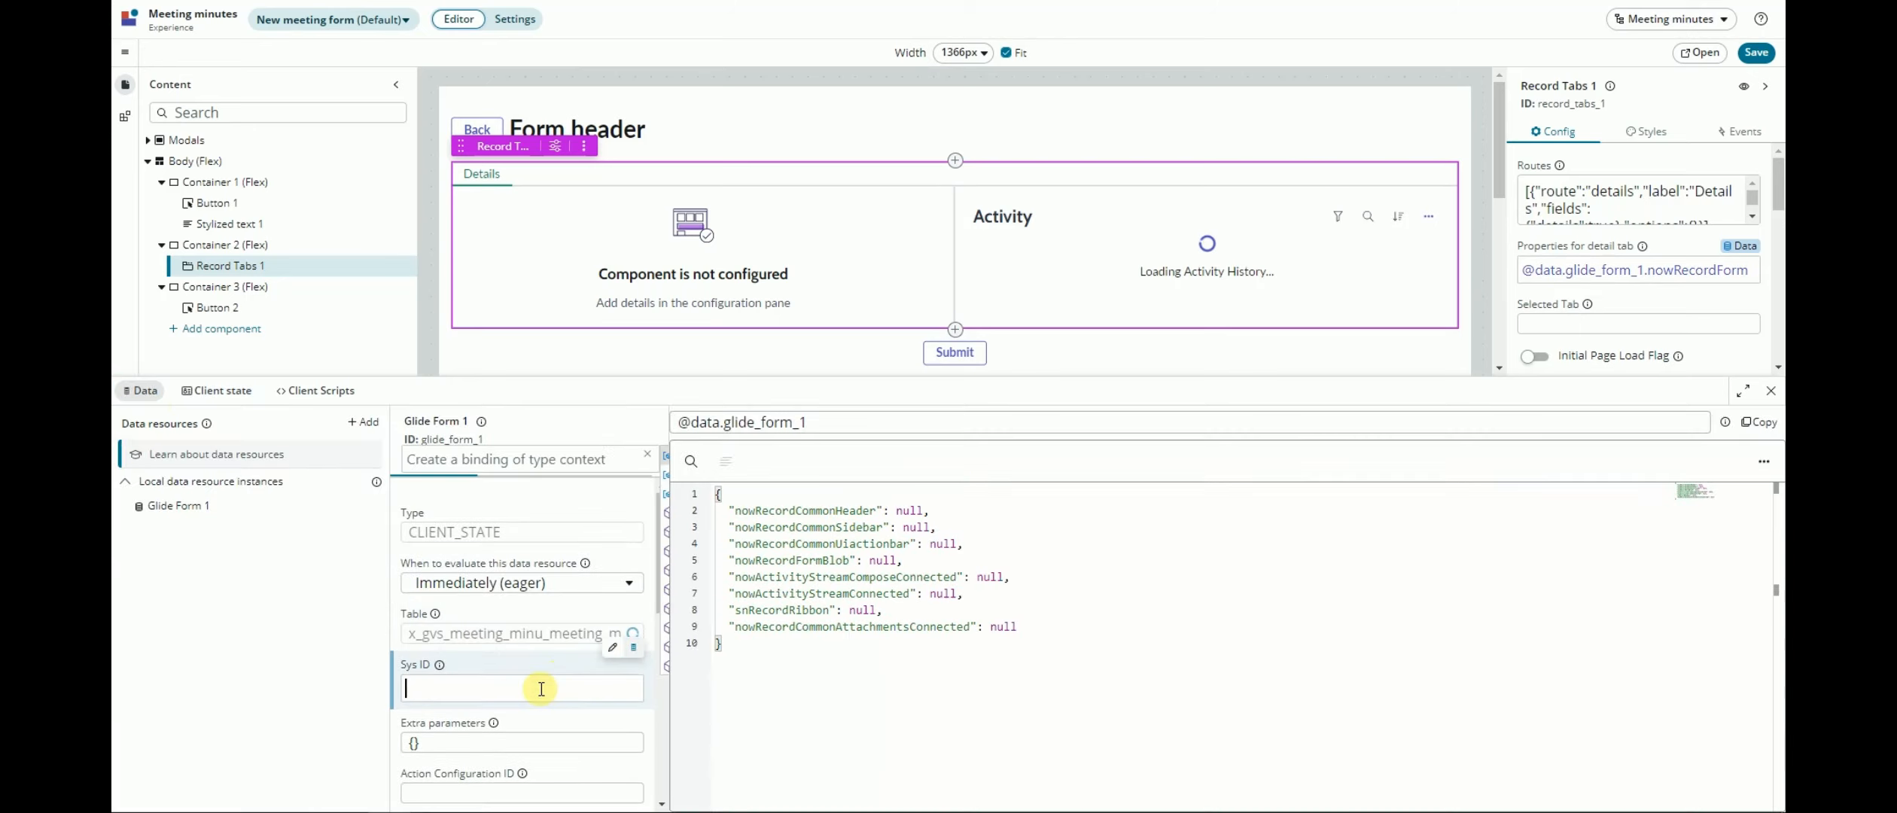
pyautogui.write('@')
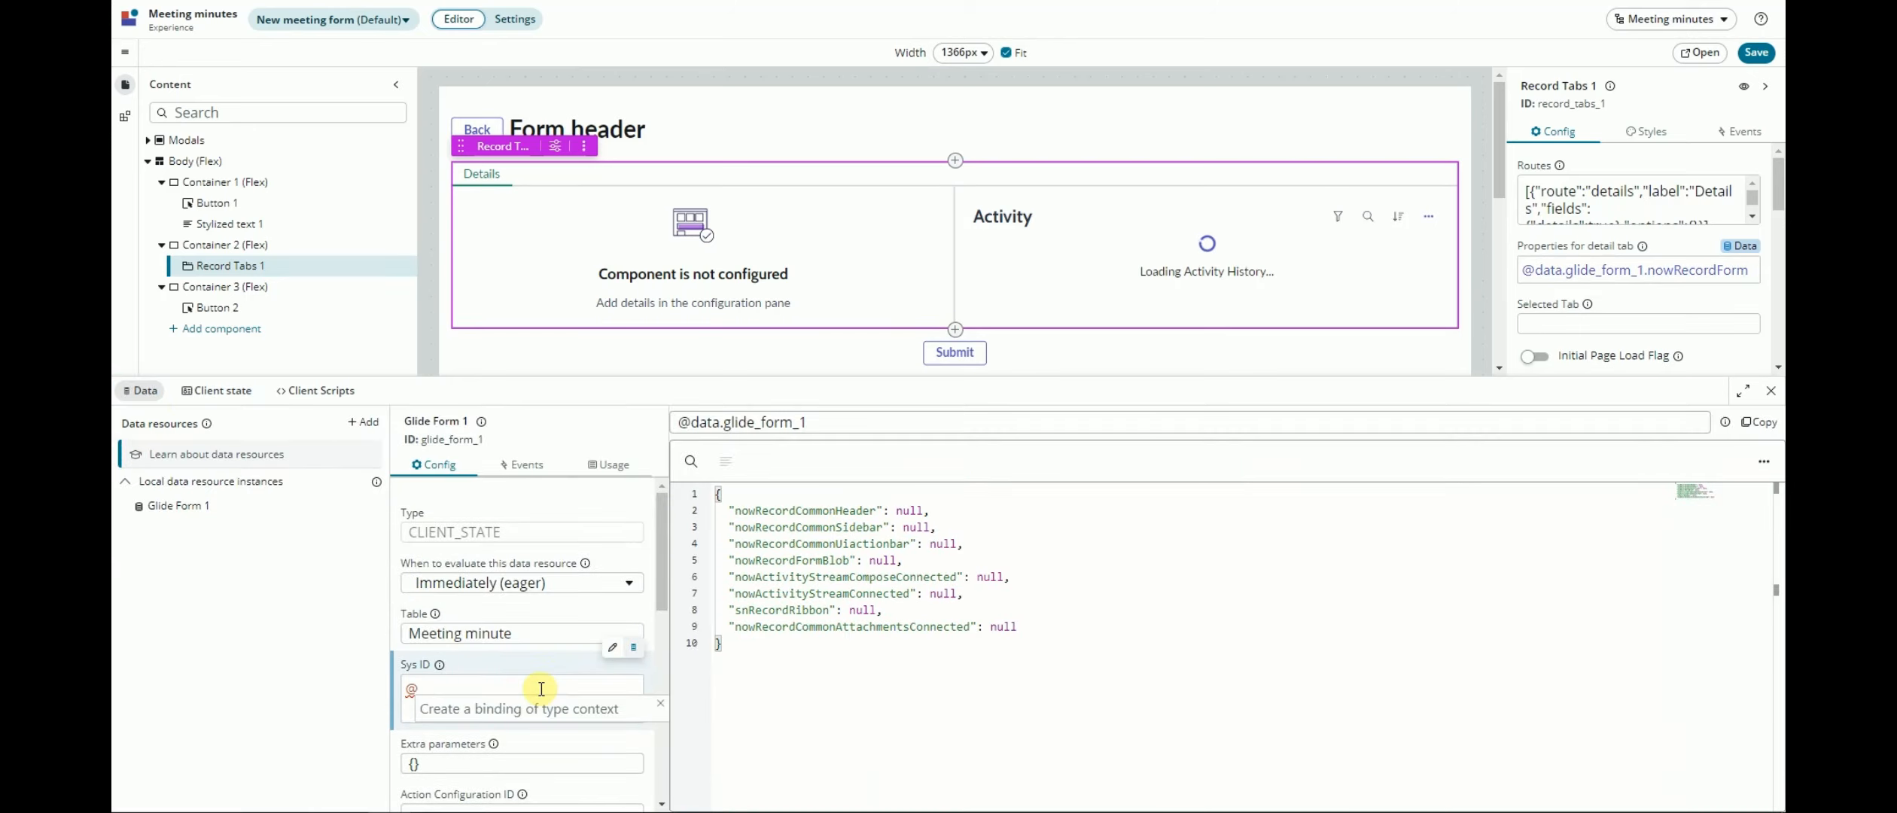
pyautogui.write('state.sysID')
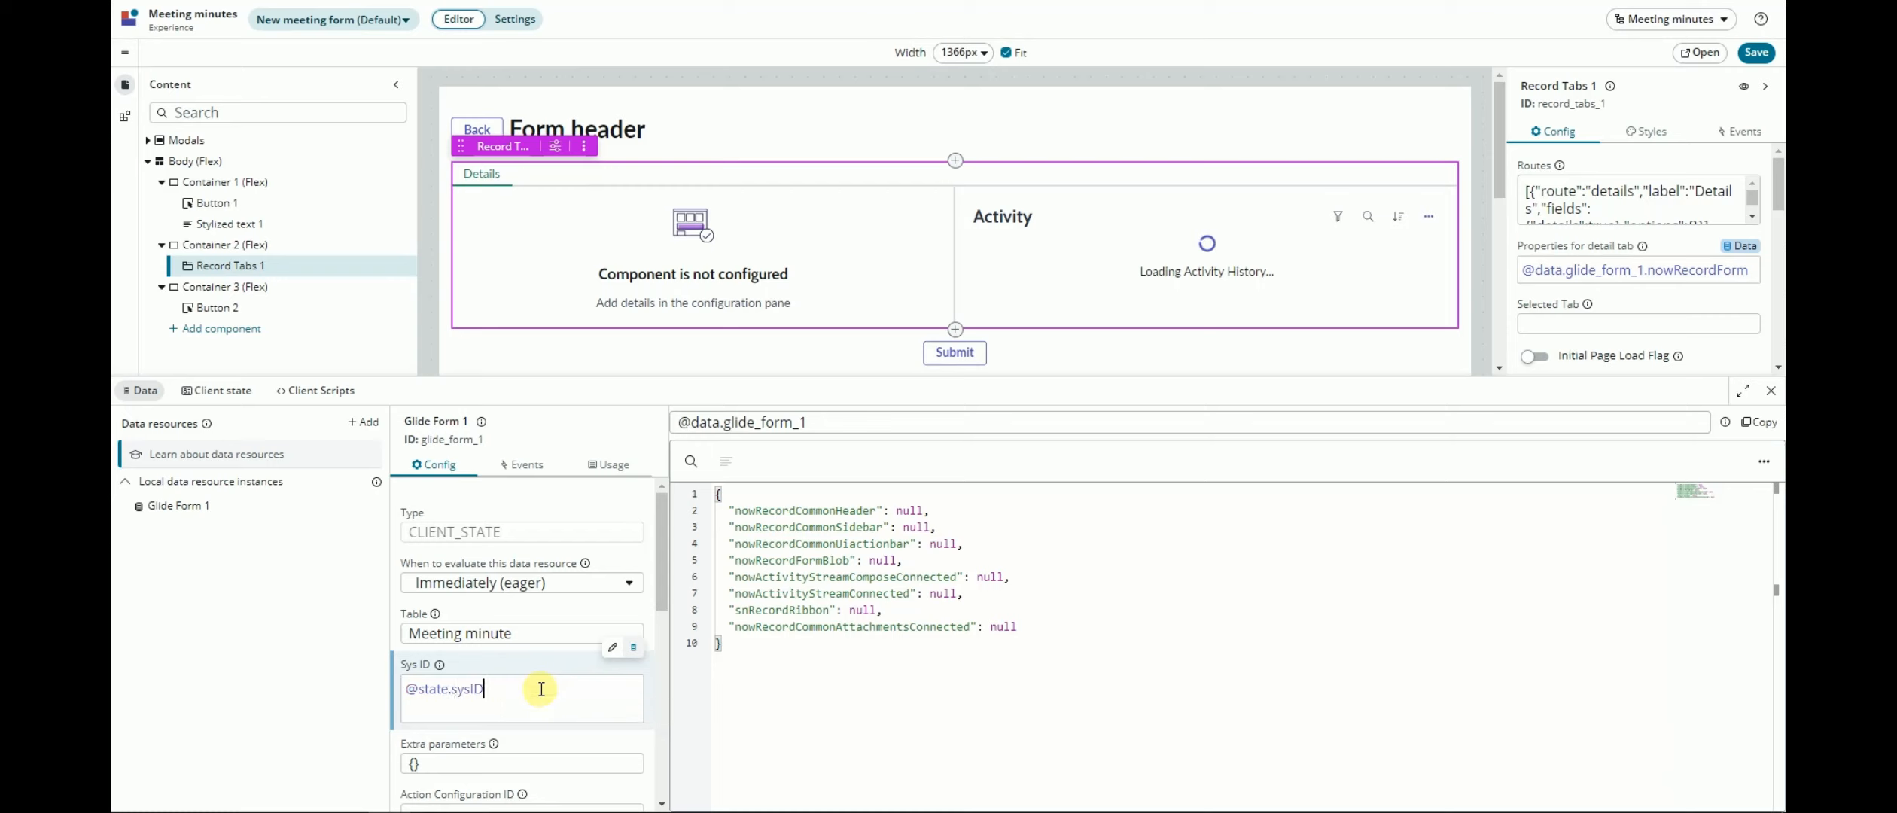
# Step: Save the page and open the form for a new meeting minute in the live Meeting minutes experience
pyautogui.click(1756, 52)
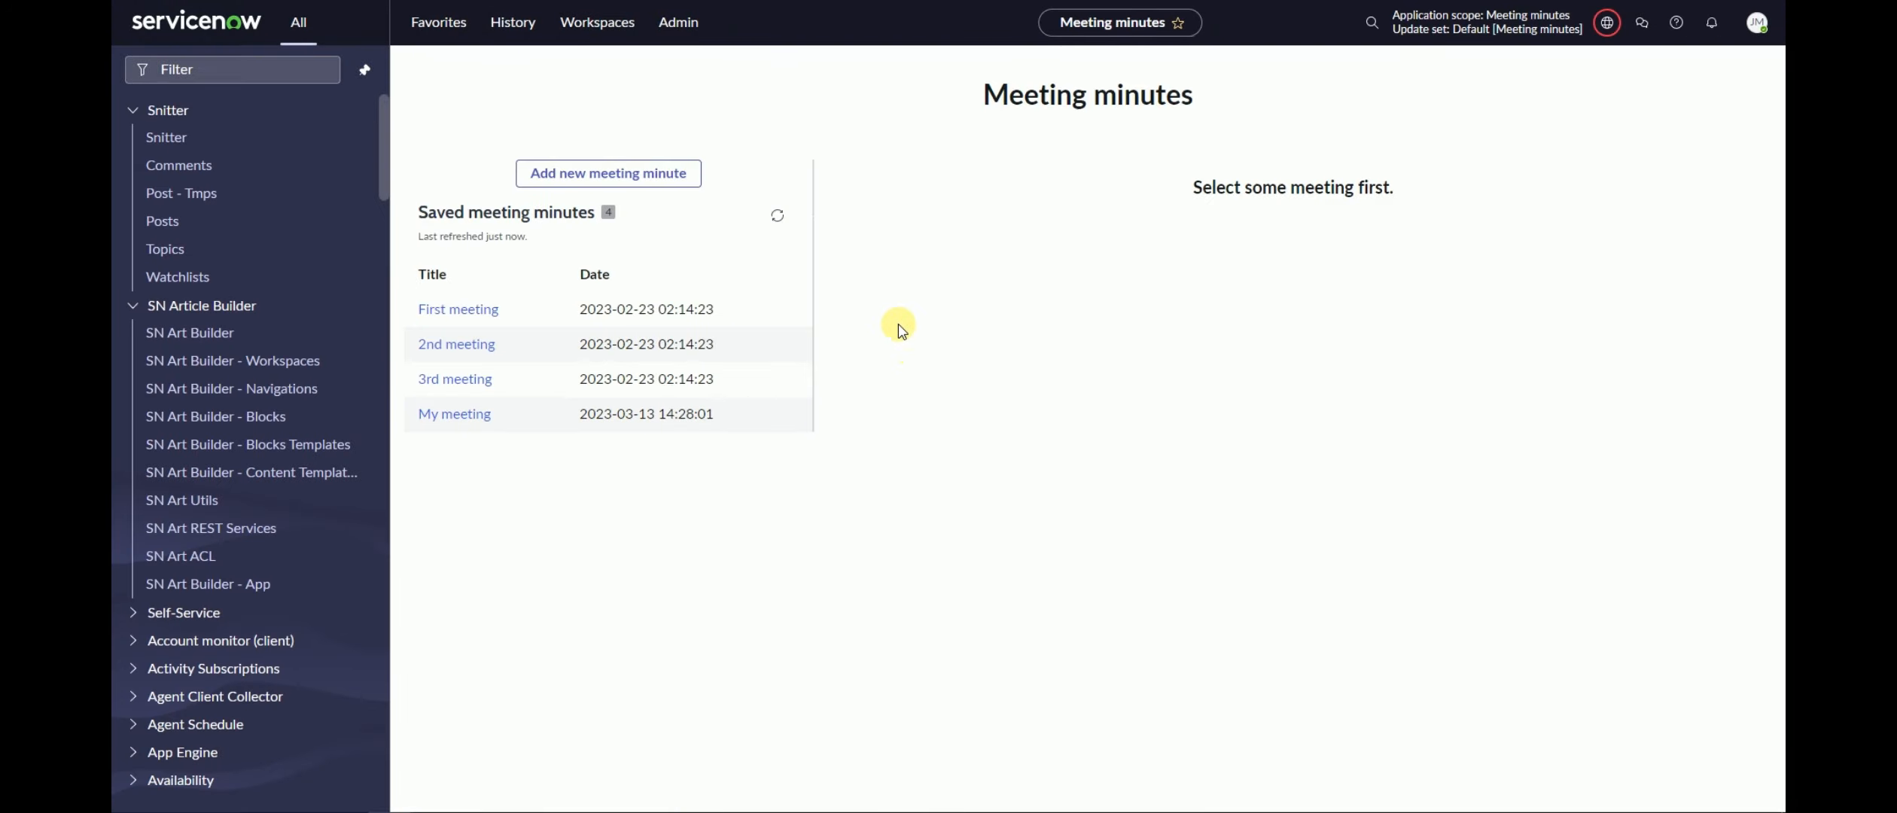
pyautogui.click(611, 177)
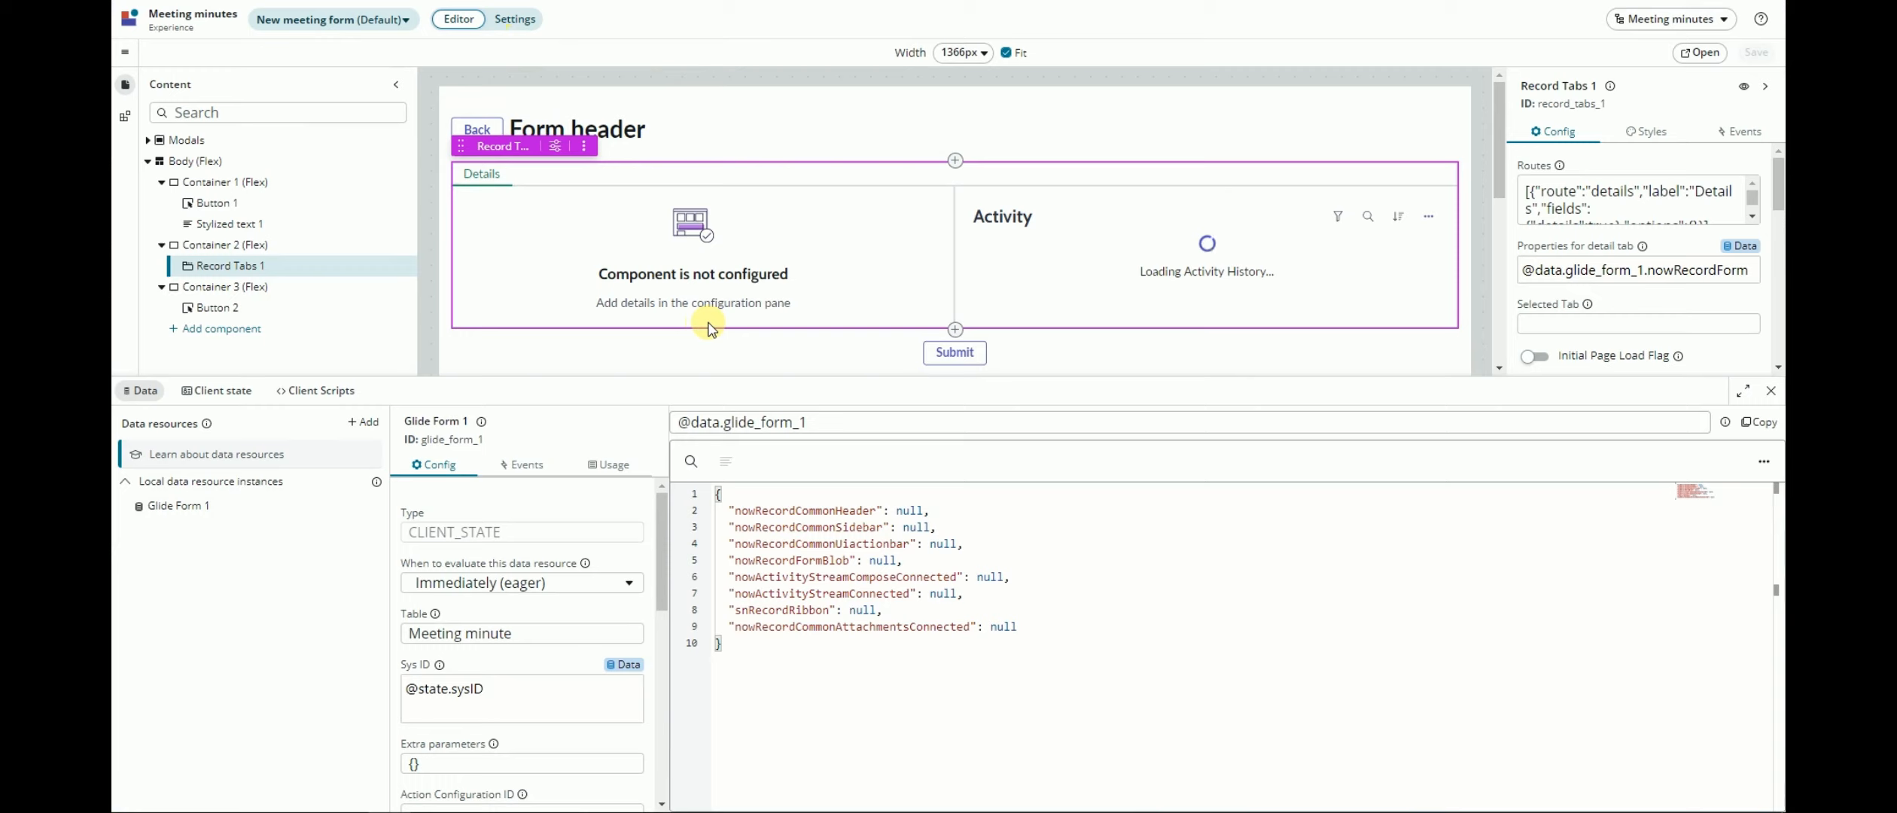
# Step: Delete the existing Save event handler from the Submit button's Button clicked event in UI Builder
pyautogui.click(959, 361)
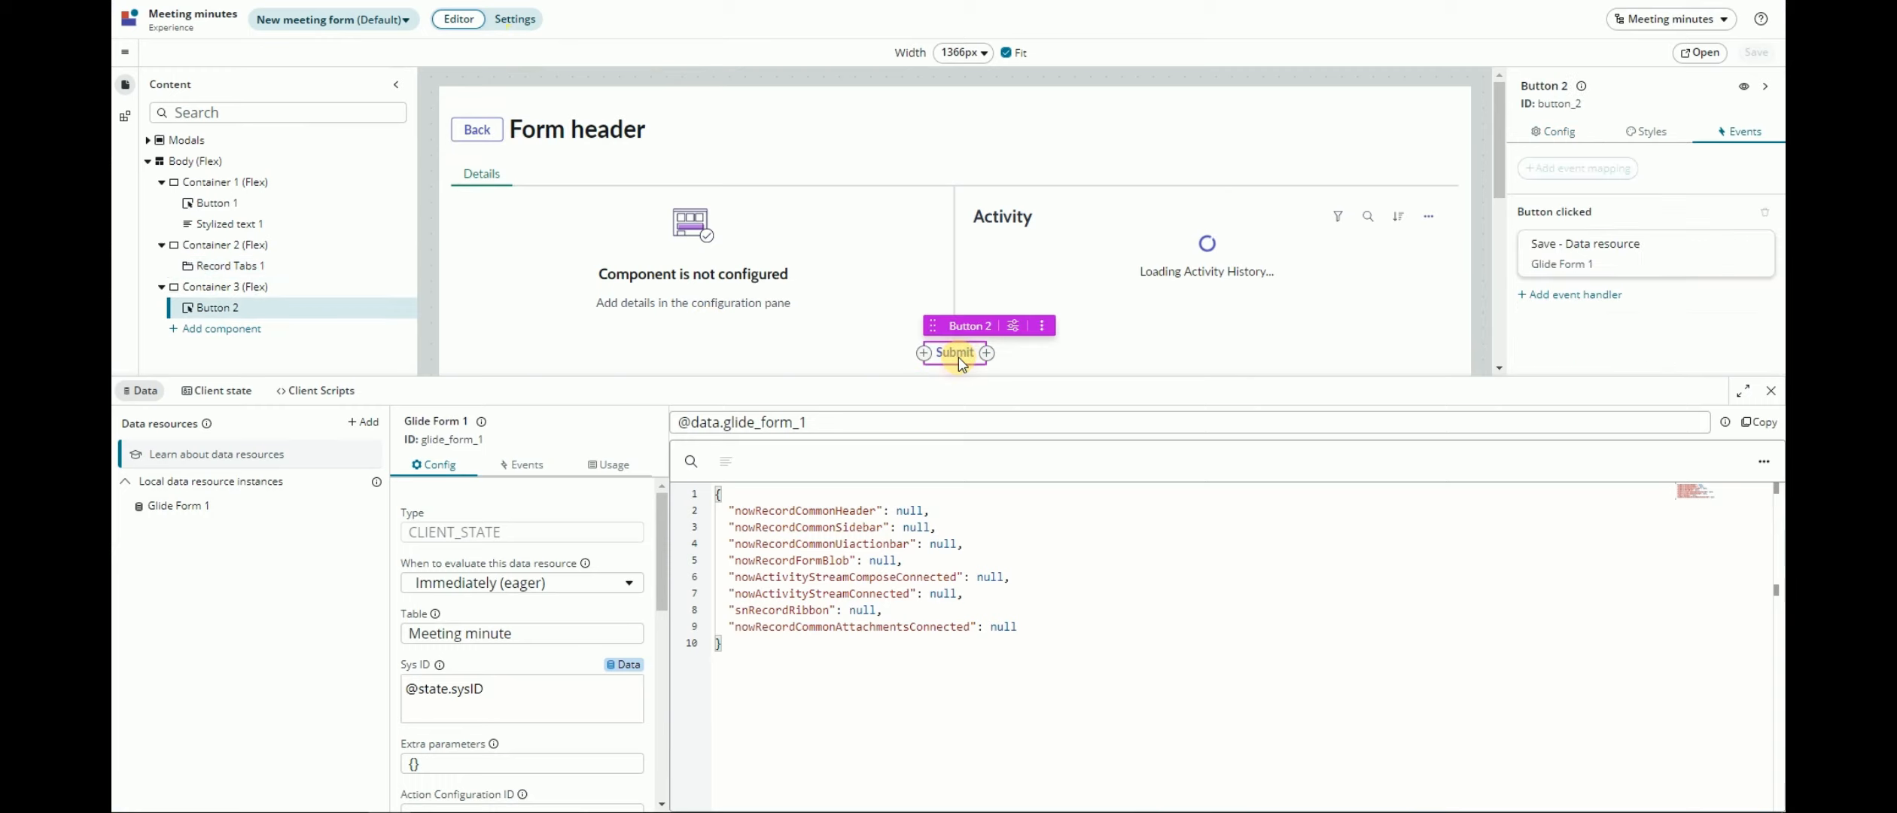
pyautogui.click(1629, 258)
pyautogui.click(1017, 583)
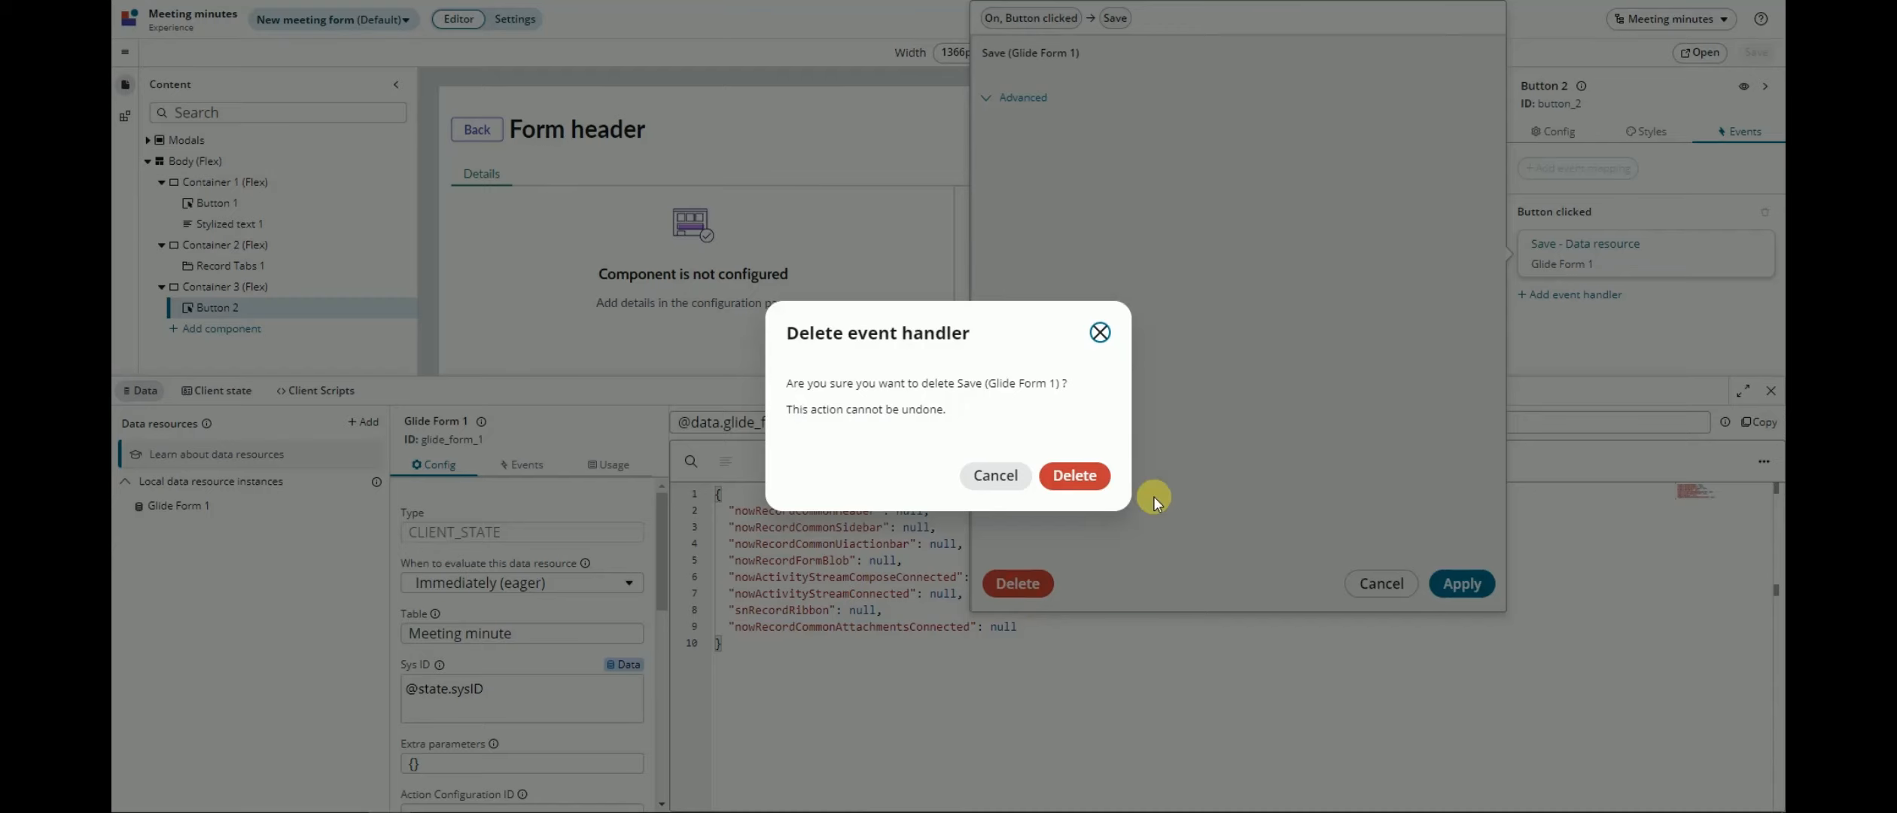
pyautogui.click(1072, 475)
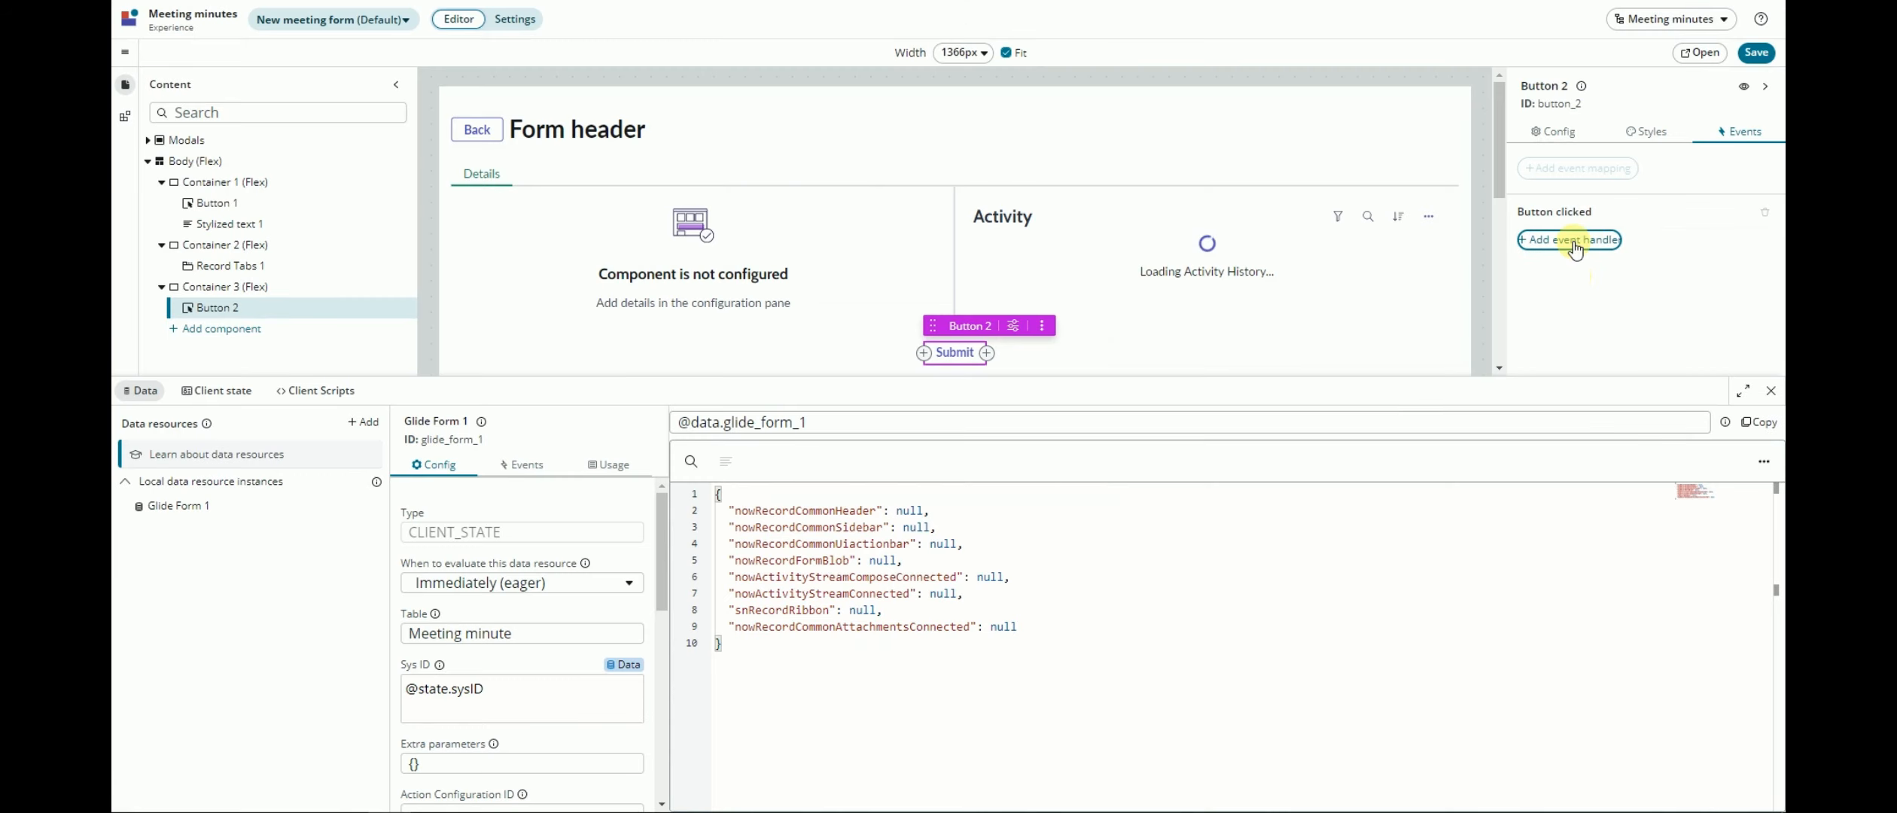
# Step: Add the Glide Form 1 Save event handler to the Submit button's Button clicked event
pyautogui.click(1575, 241)
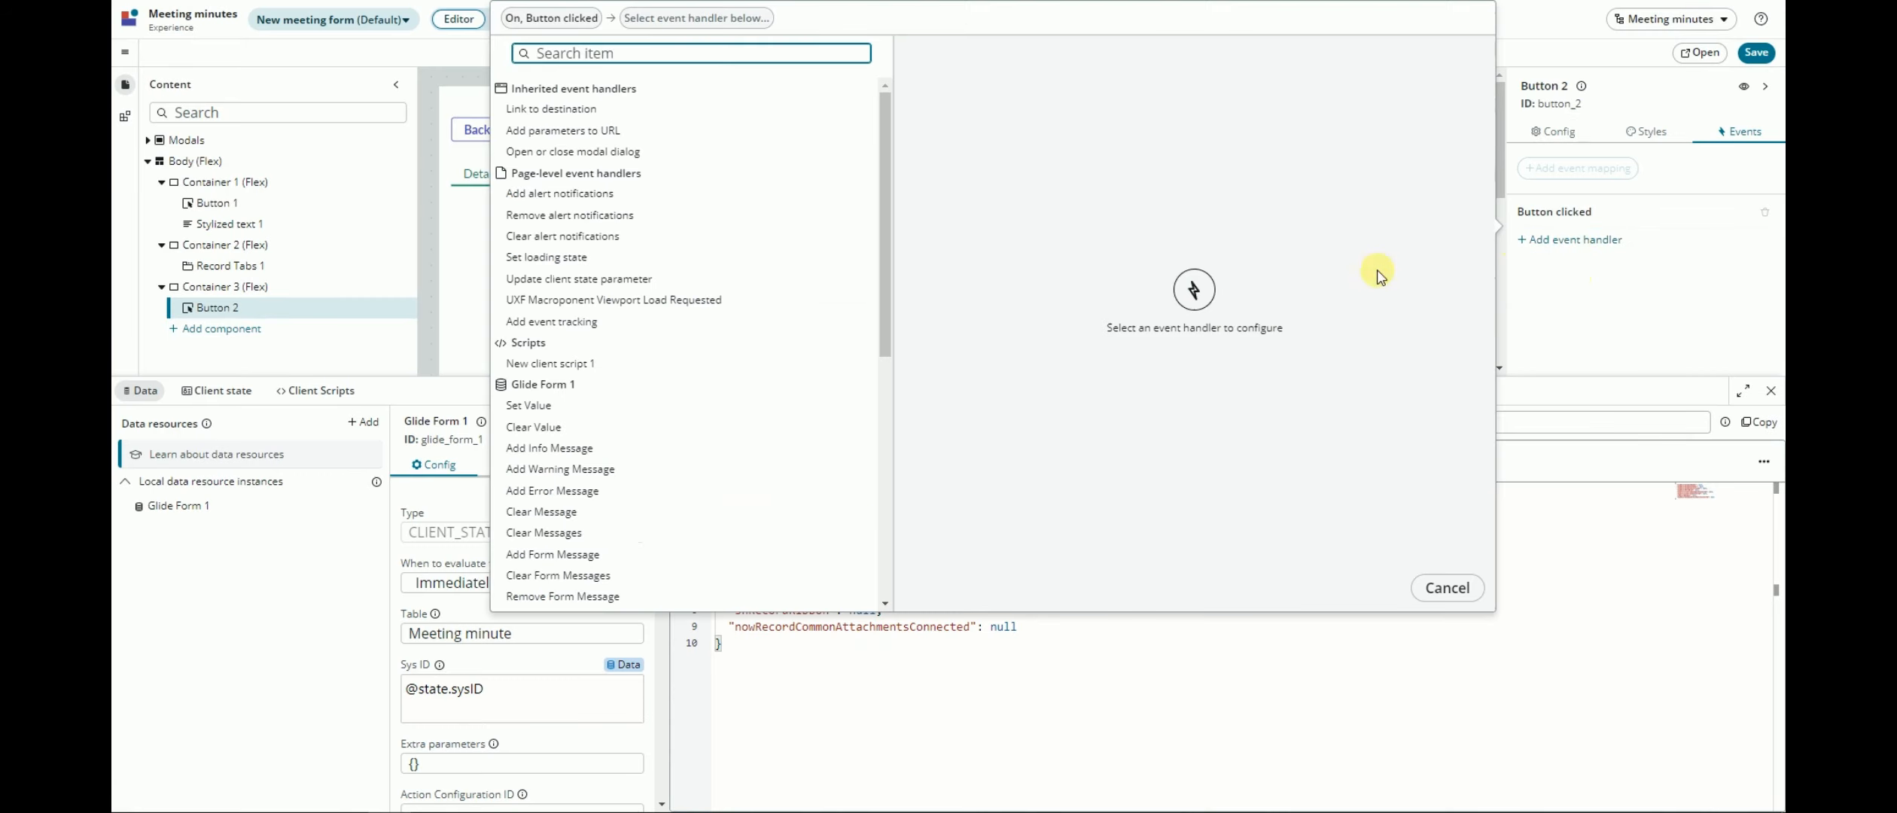
pyautogui.scroll(-3, 595, 407)
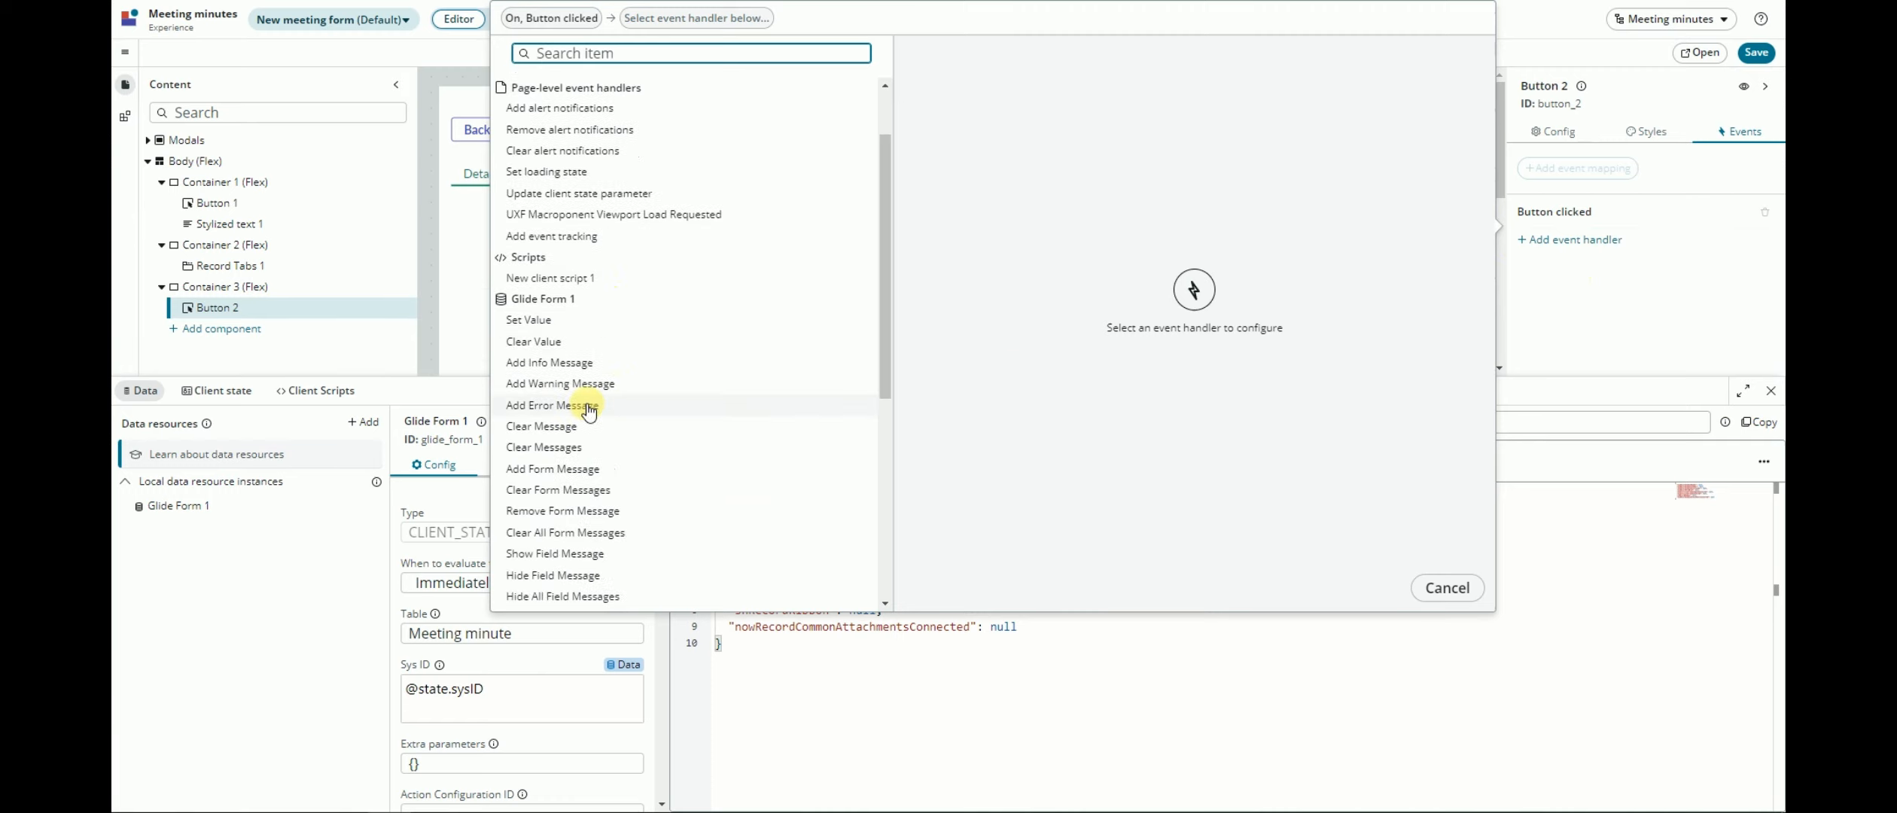
pyautogui.scroll(-3, 588, 410)
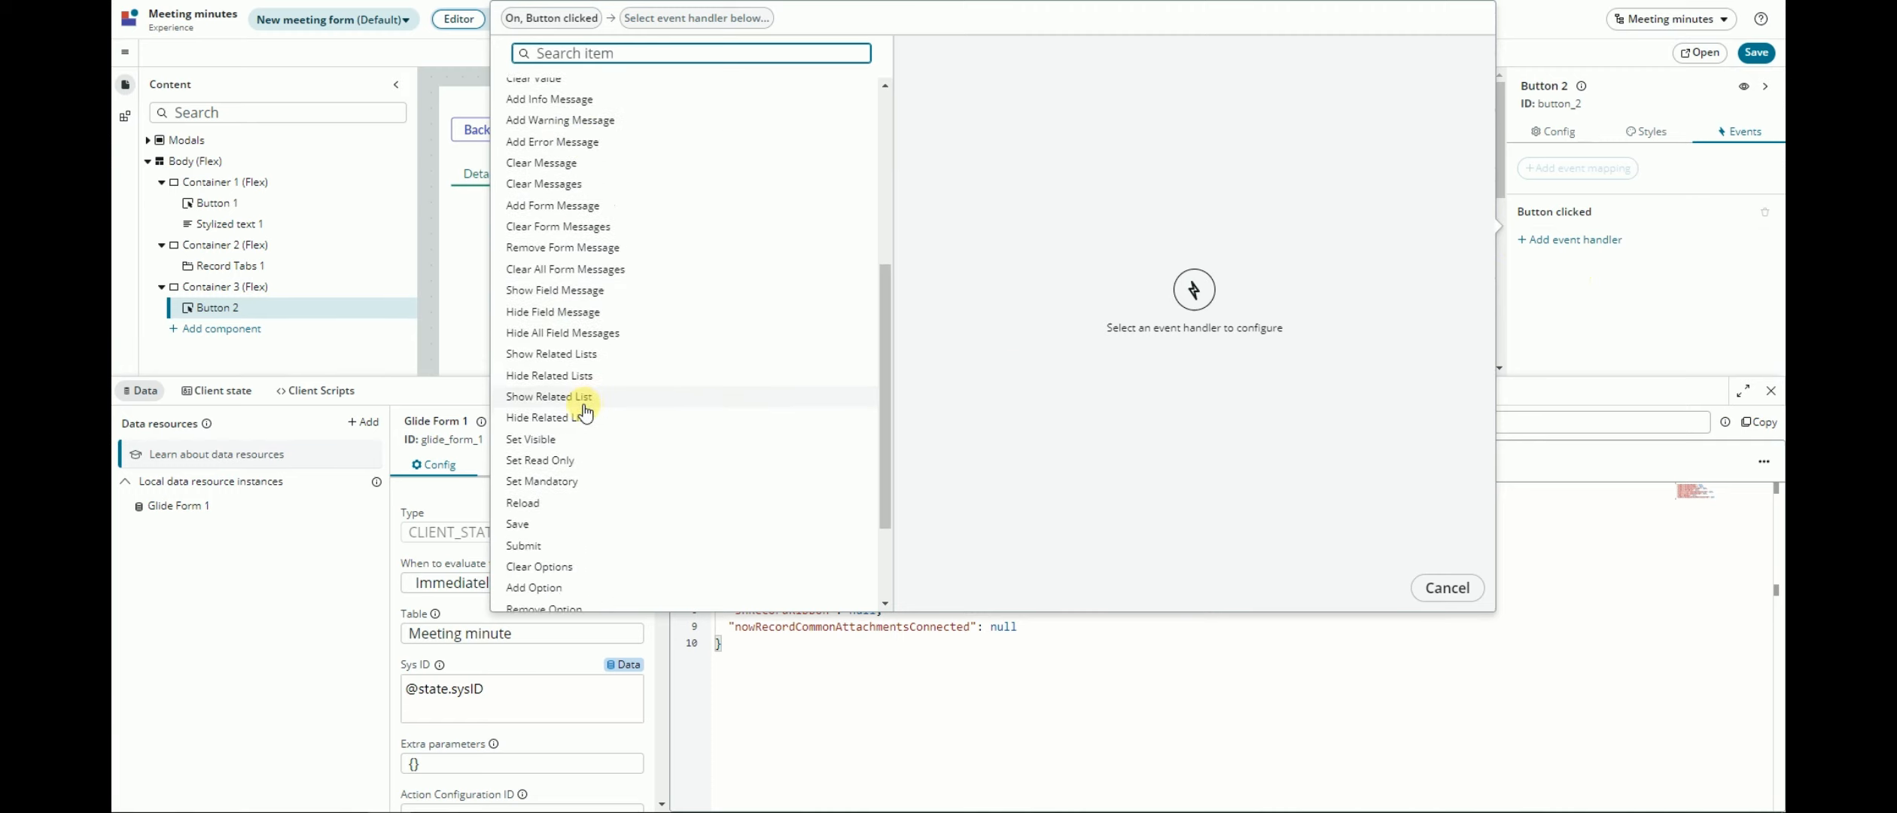
pyautogui.scroll(-2, 557, 435)
pyautogui.click(537, 444)
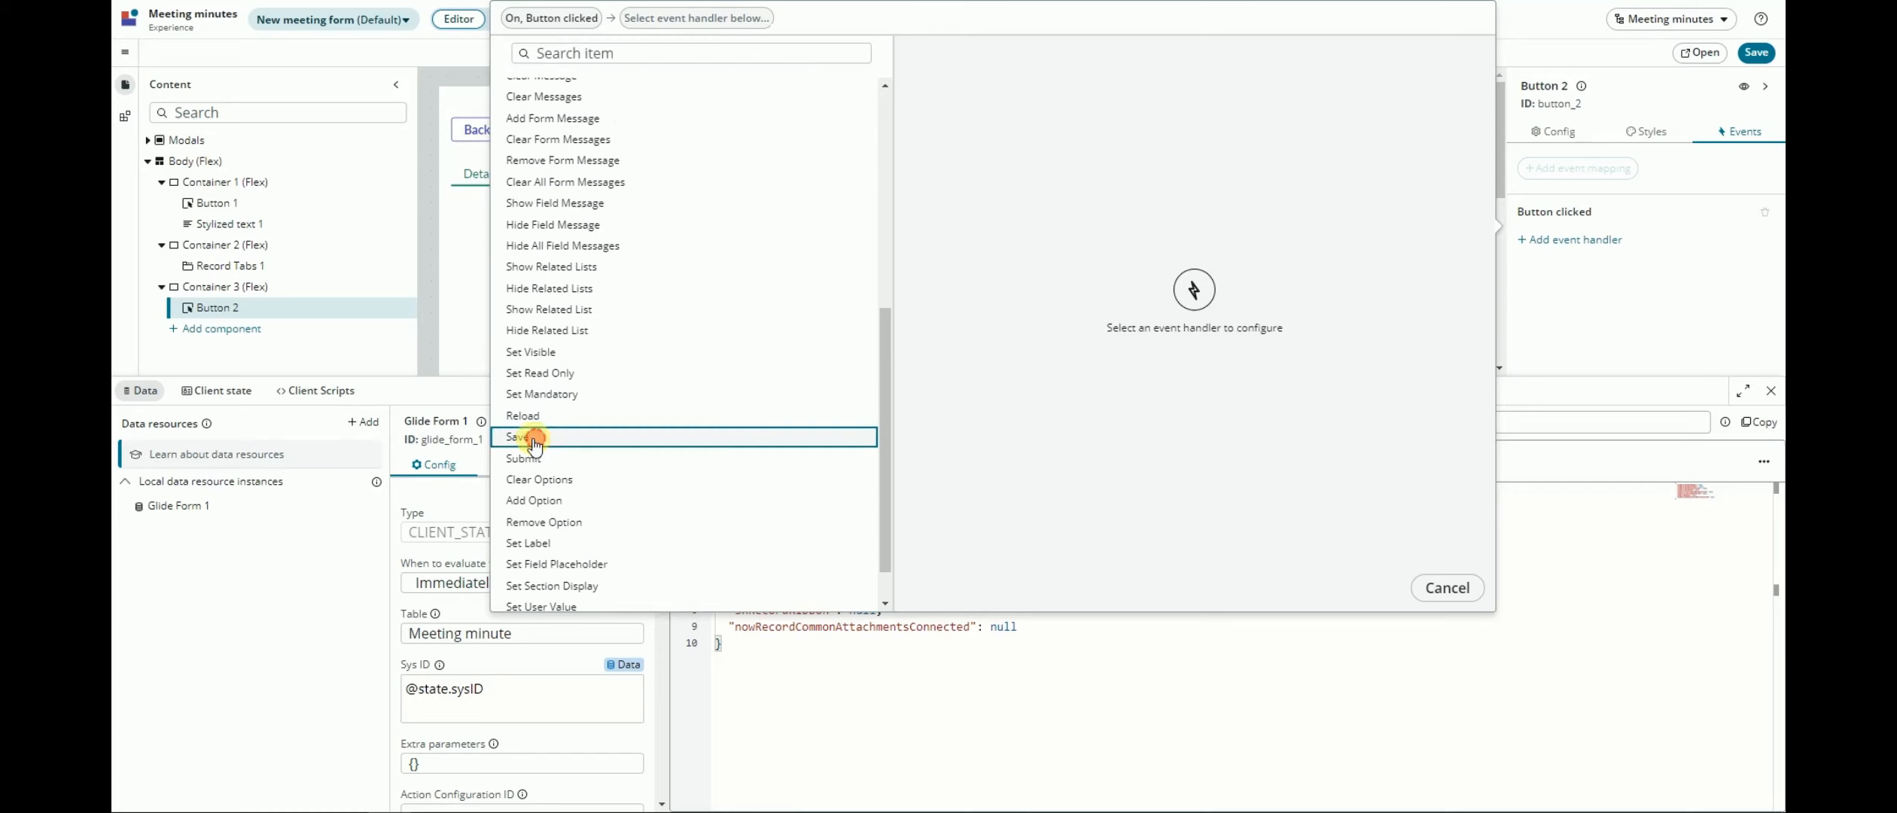
pyautogui.click(533, 459)
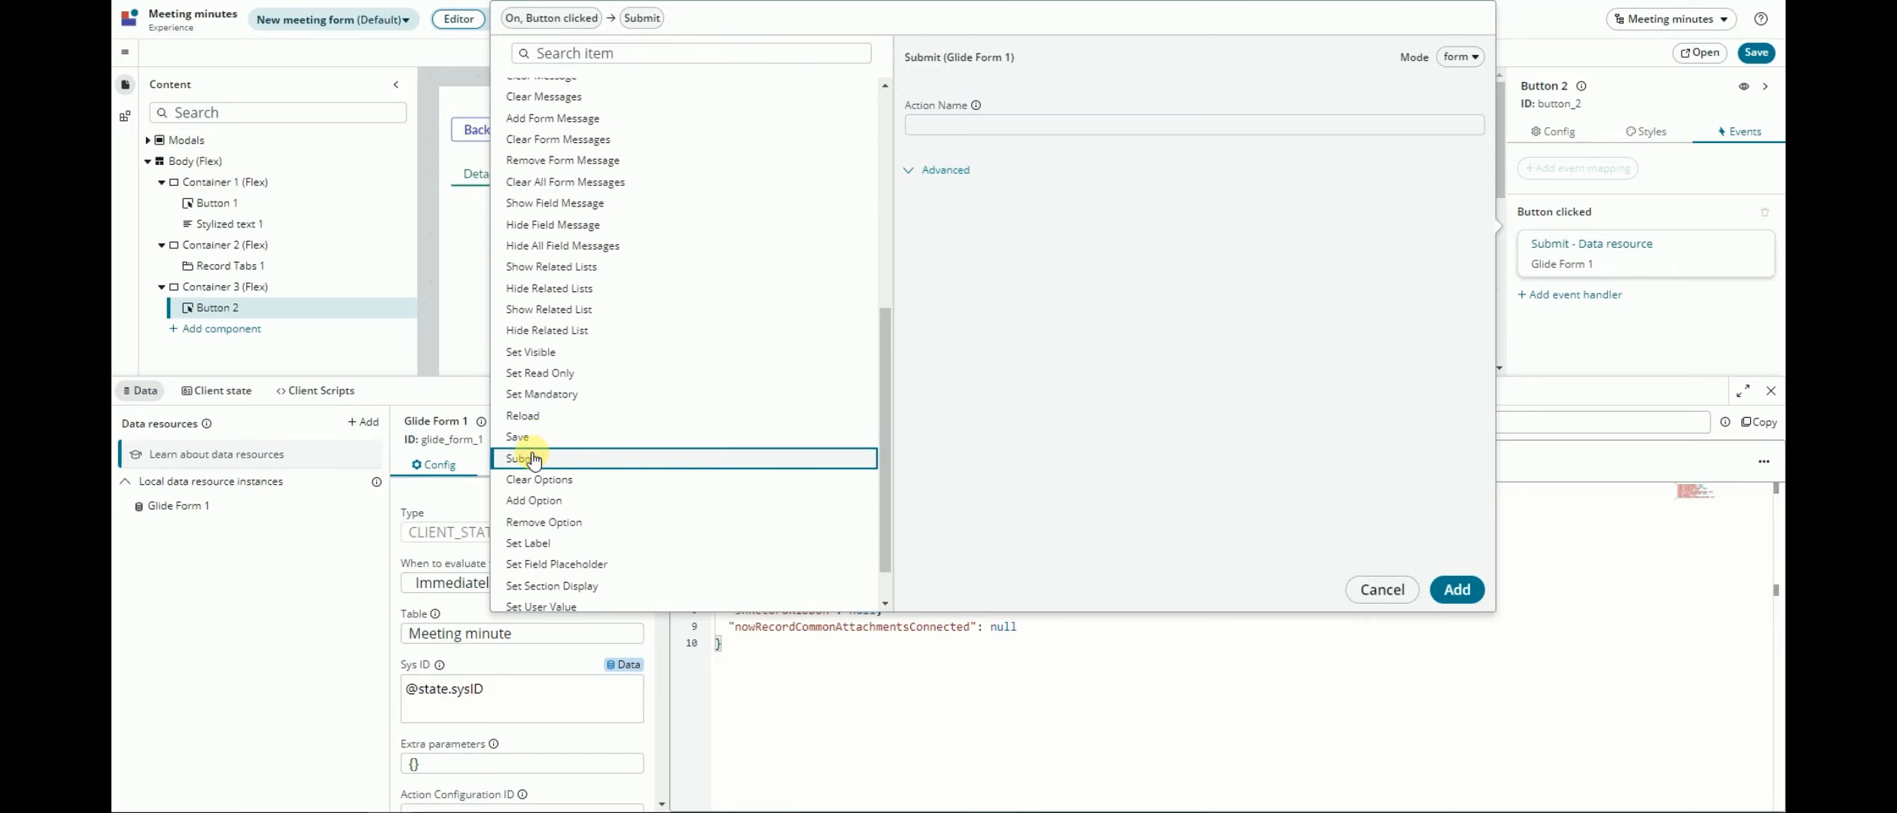
pyautogui.click(533, 439)
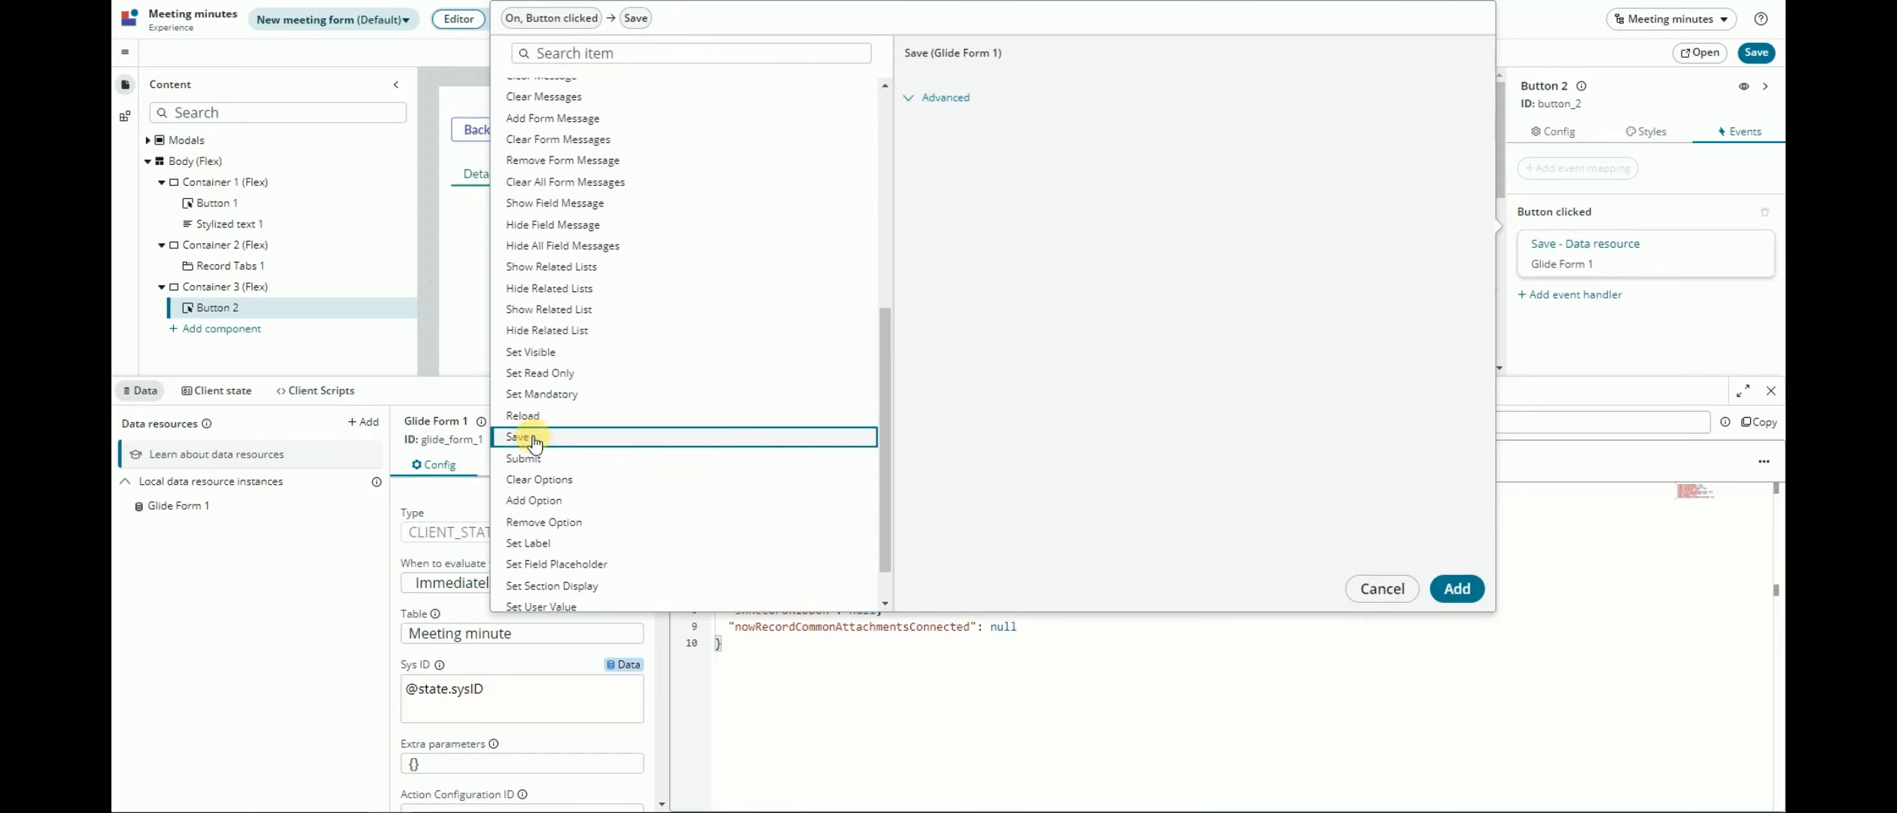
pyautogui.click(1453, 588)
# Step: Add a Link to destination handler leading to the Home page to the Submit button's click event, and save the page
pyautogui.click(1571, 296)
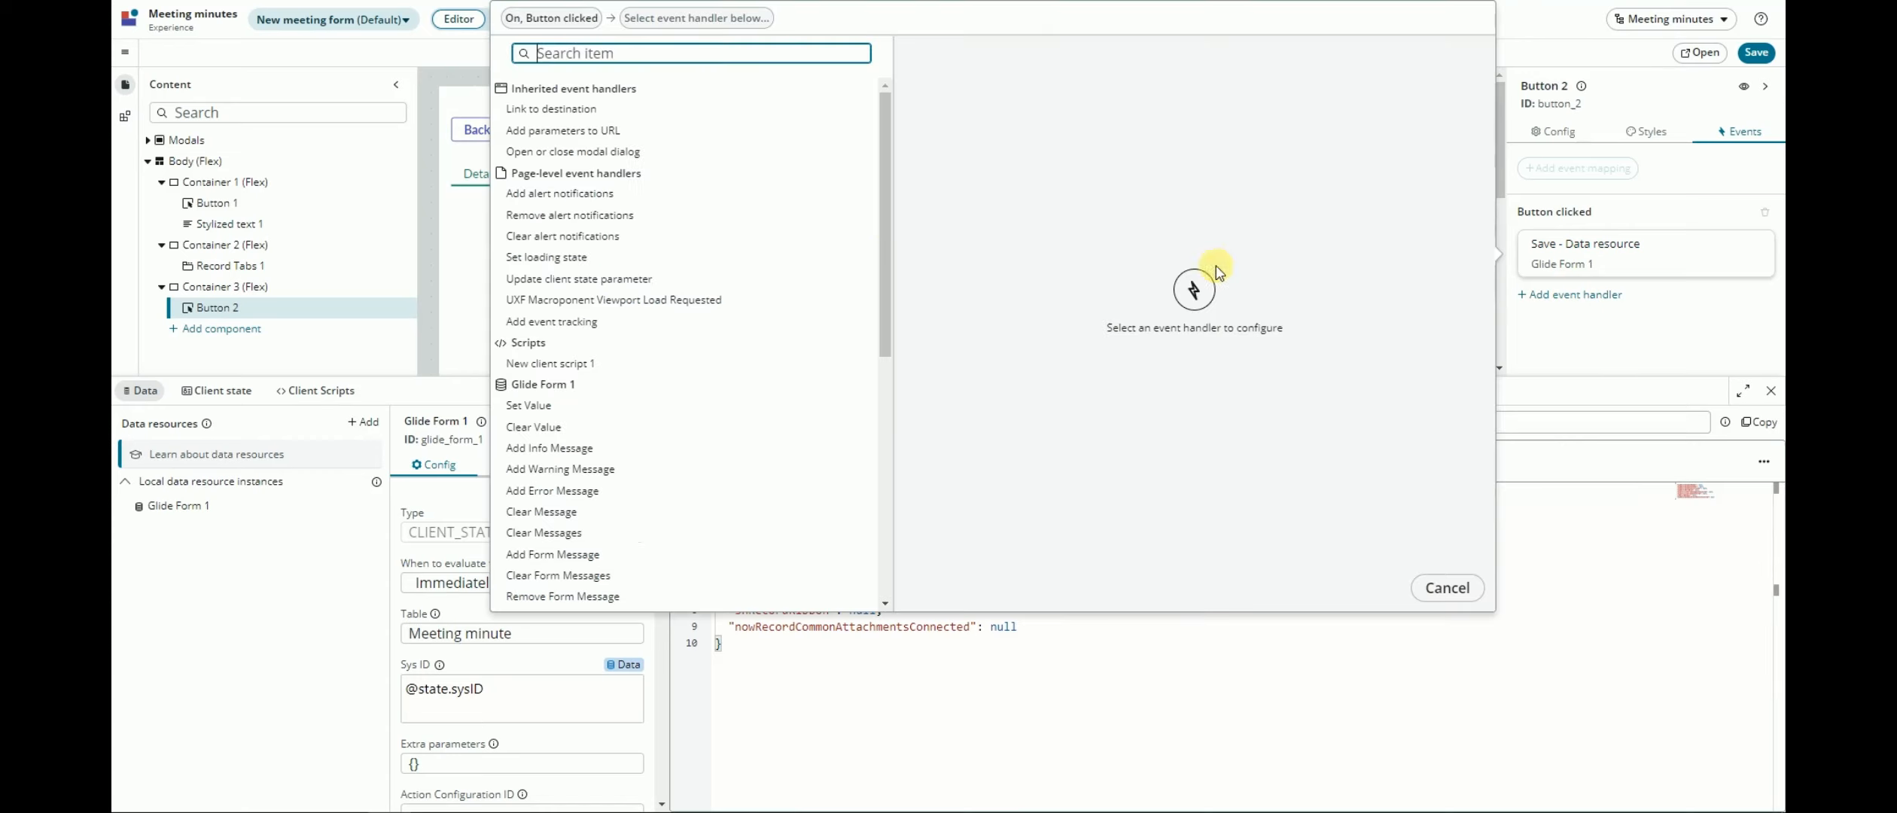
pyautogui.click(567, 113)
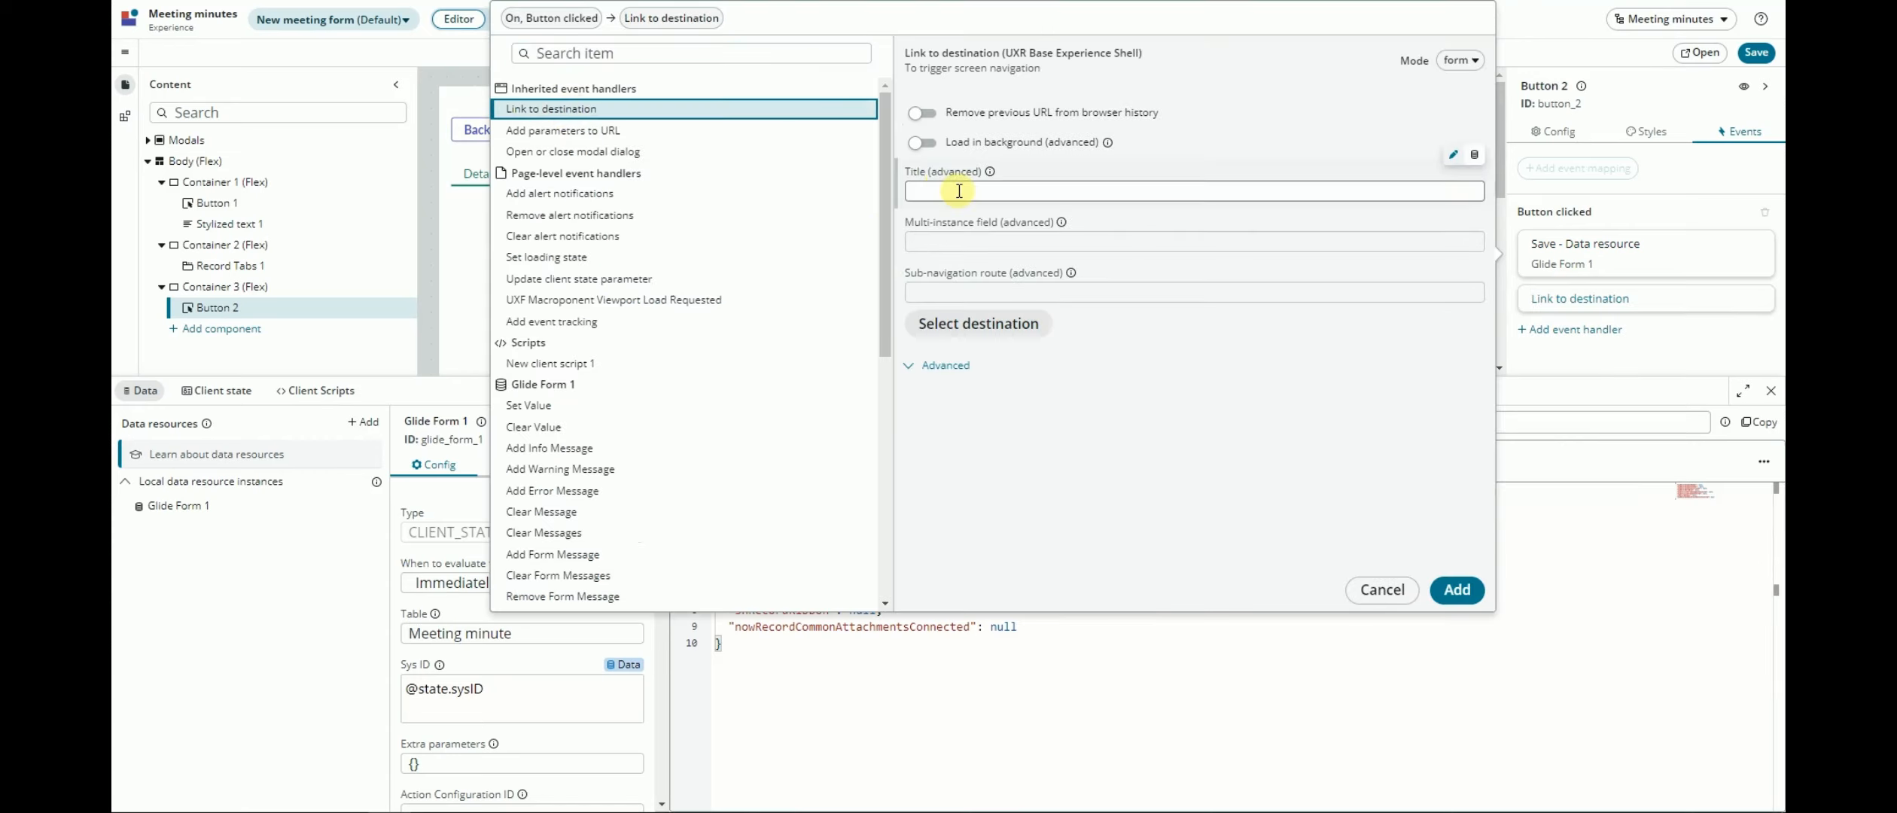
pyautogui.click(968, 320)
pyautogui.click(636, 268)
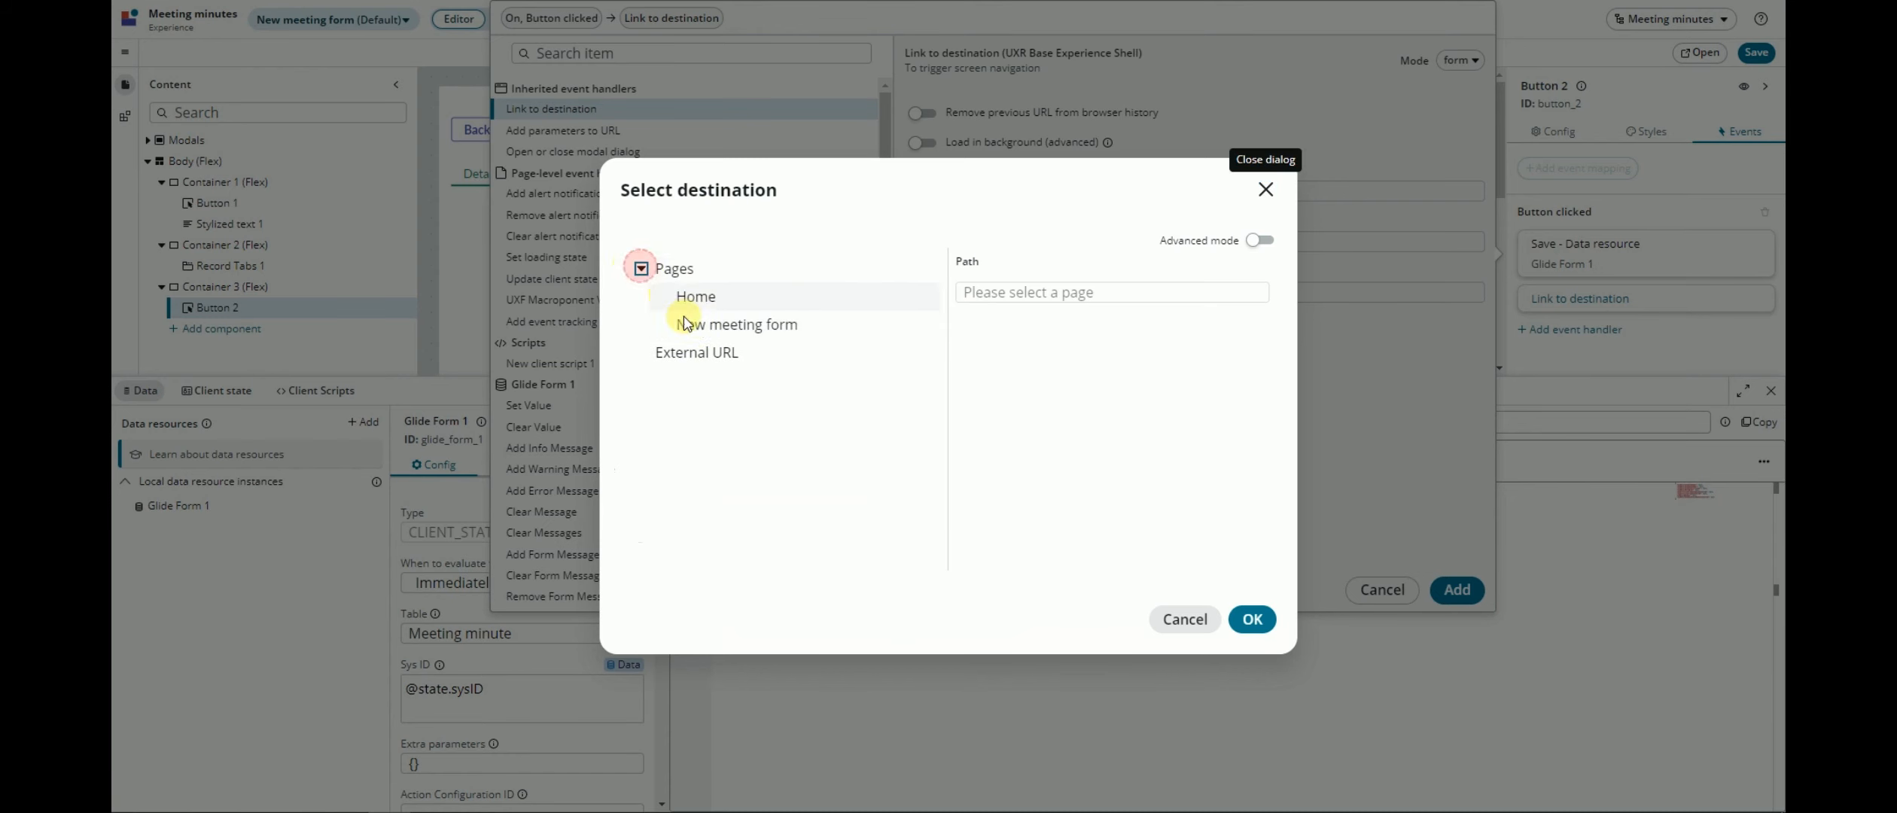
pyautogui.click(703, 295)
pyautogui.click(1253, 624)
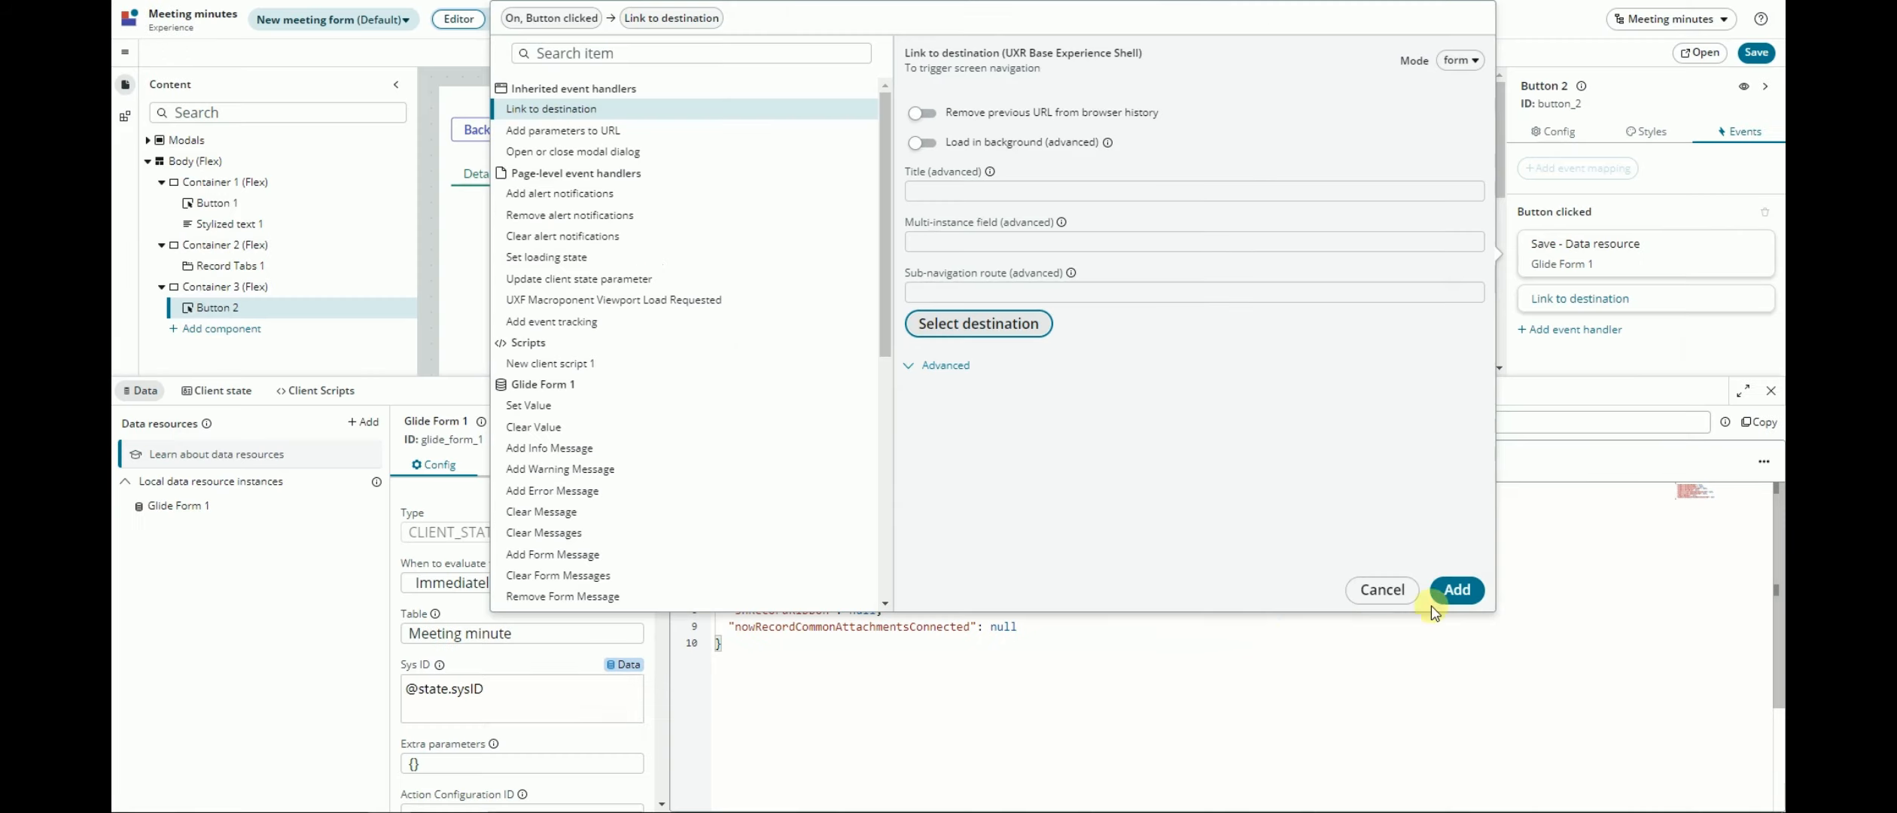
pyautogui.click(1456, 589)
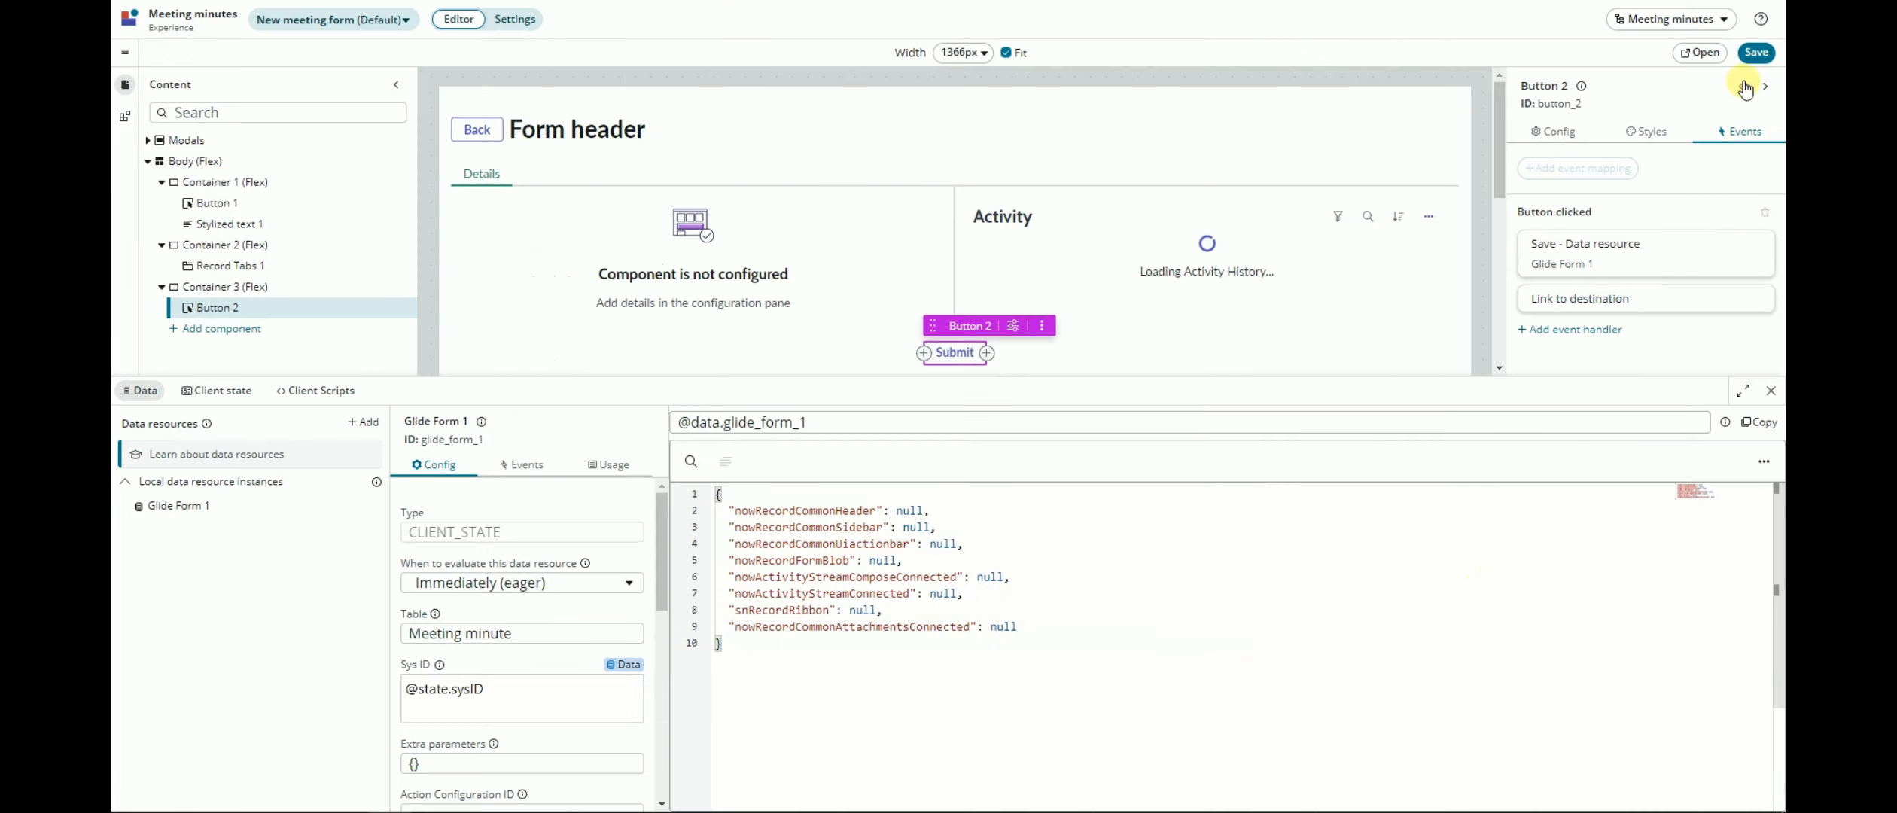
pyautogui.click(1752, 53)
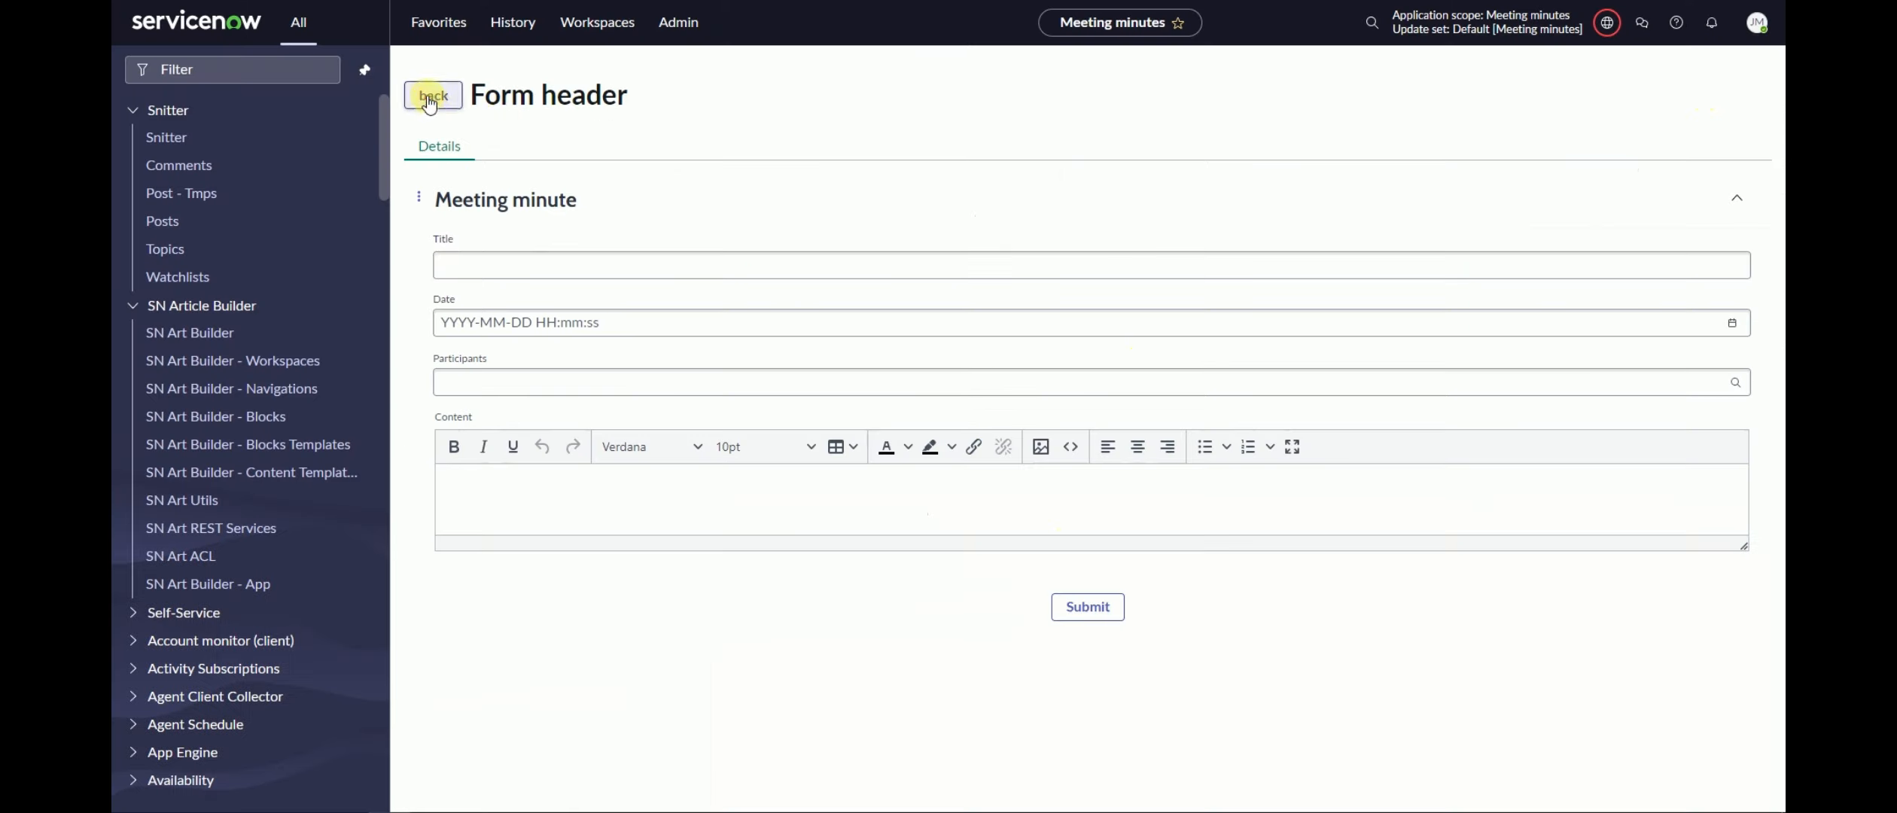
# Step: Return to the live Meeting minutes home page, reload it, and reopen the form for a new meeting minute
pyautogui.click(430, 100)
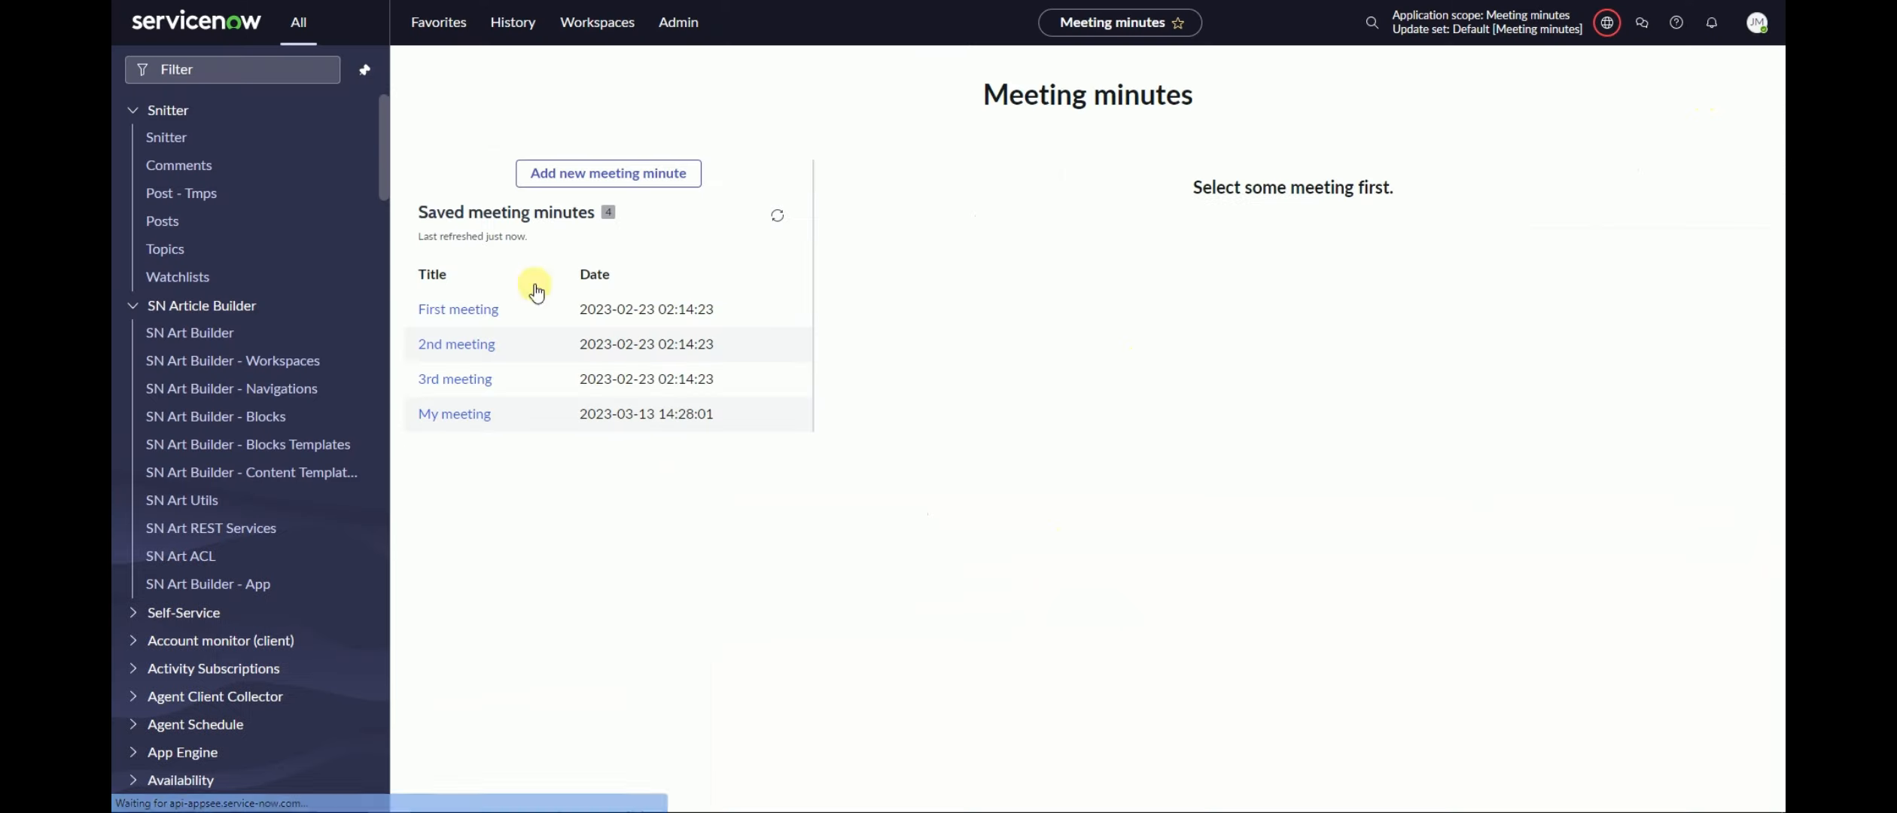
pyautogui.press('F5')
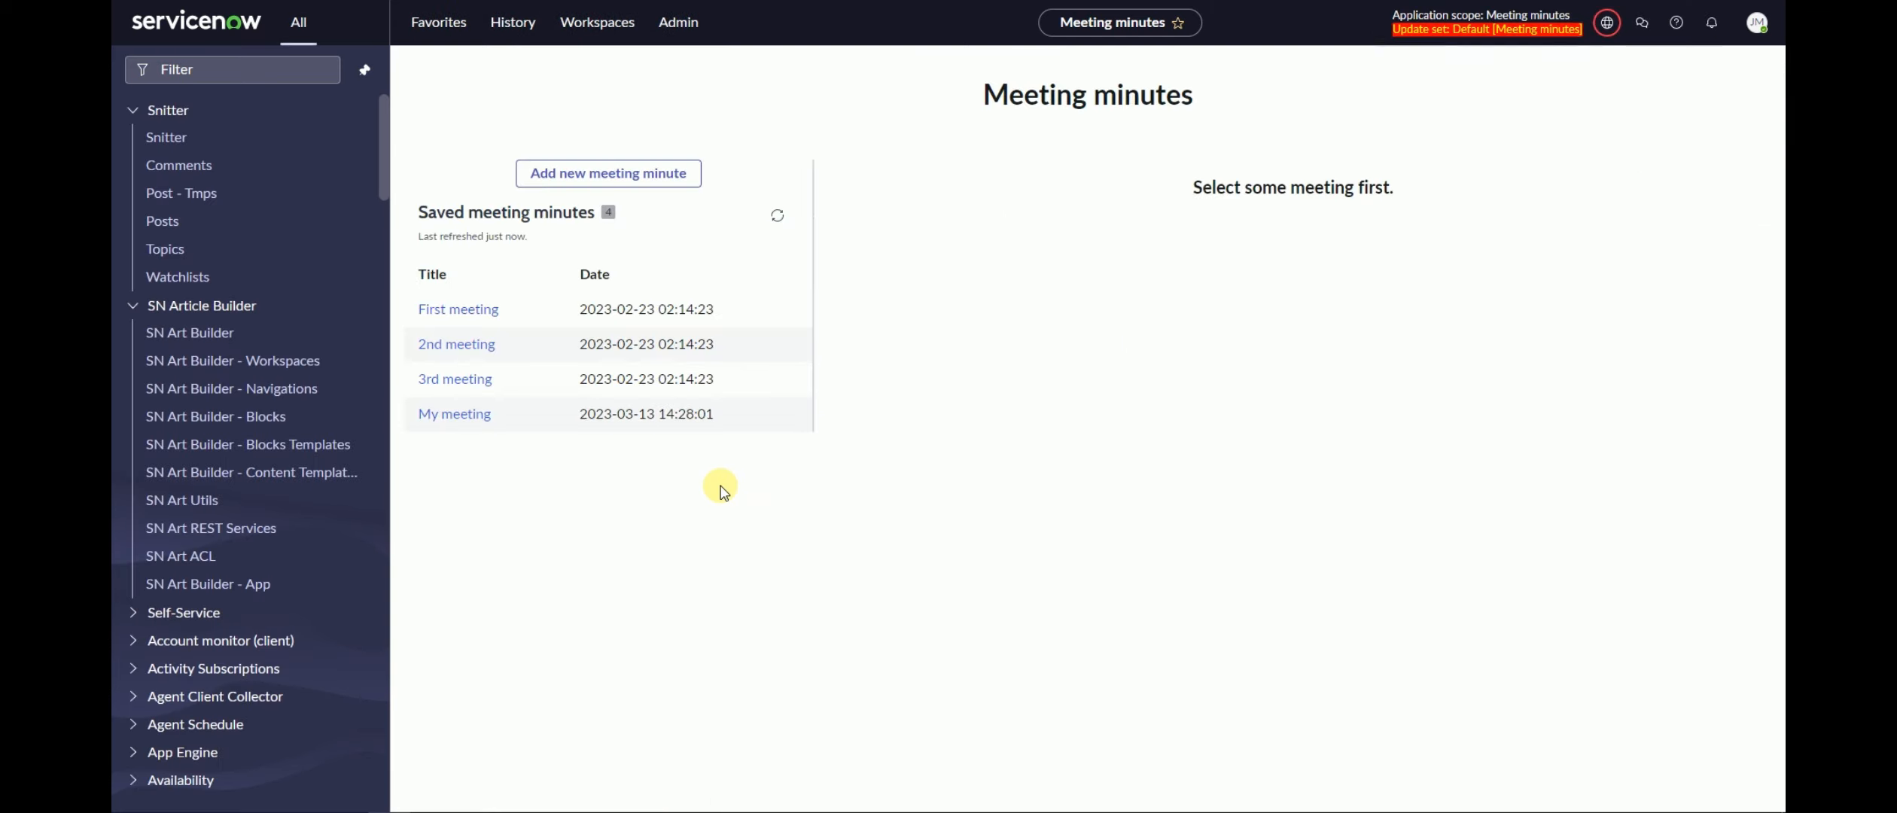
pyautogui.click(606, 178)
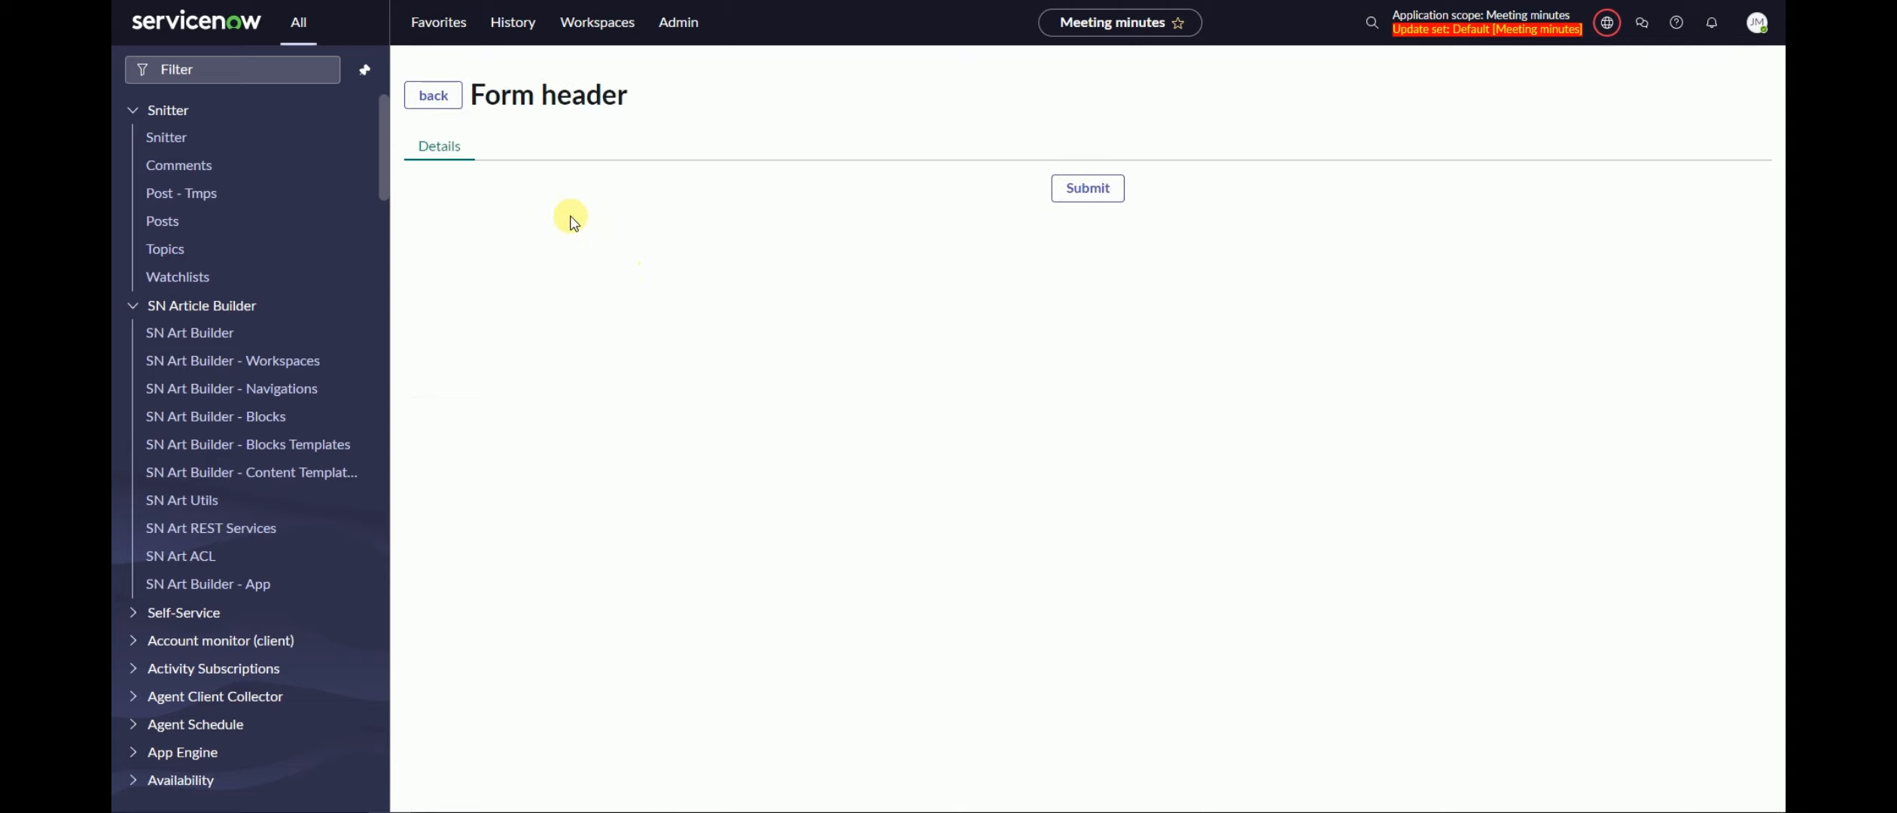
# Step: Enter "It should work now just fine." as the new meeting minute's title and submit the form
pyautogui.click(571, 272)
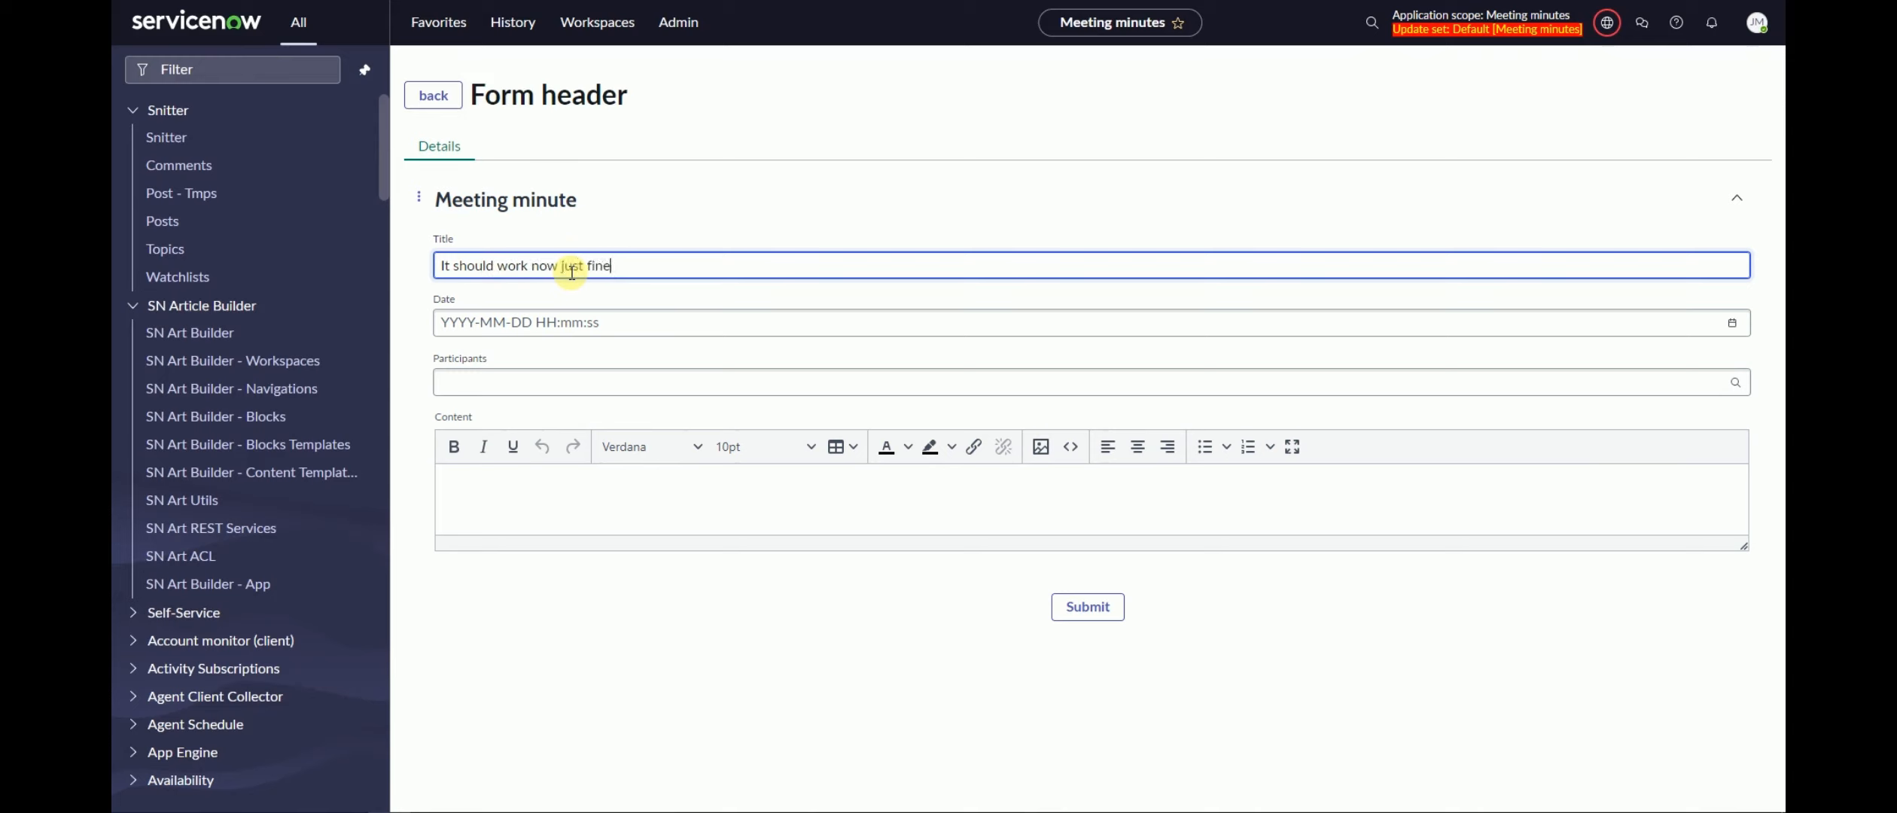
pyautogui.click(1105, 609)
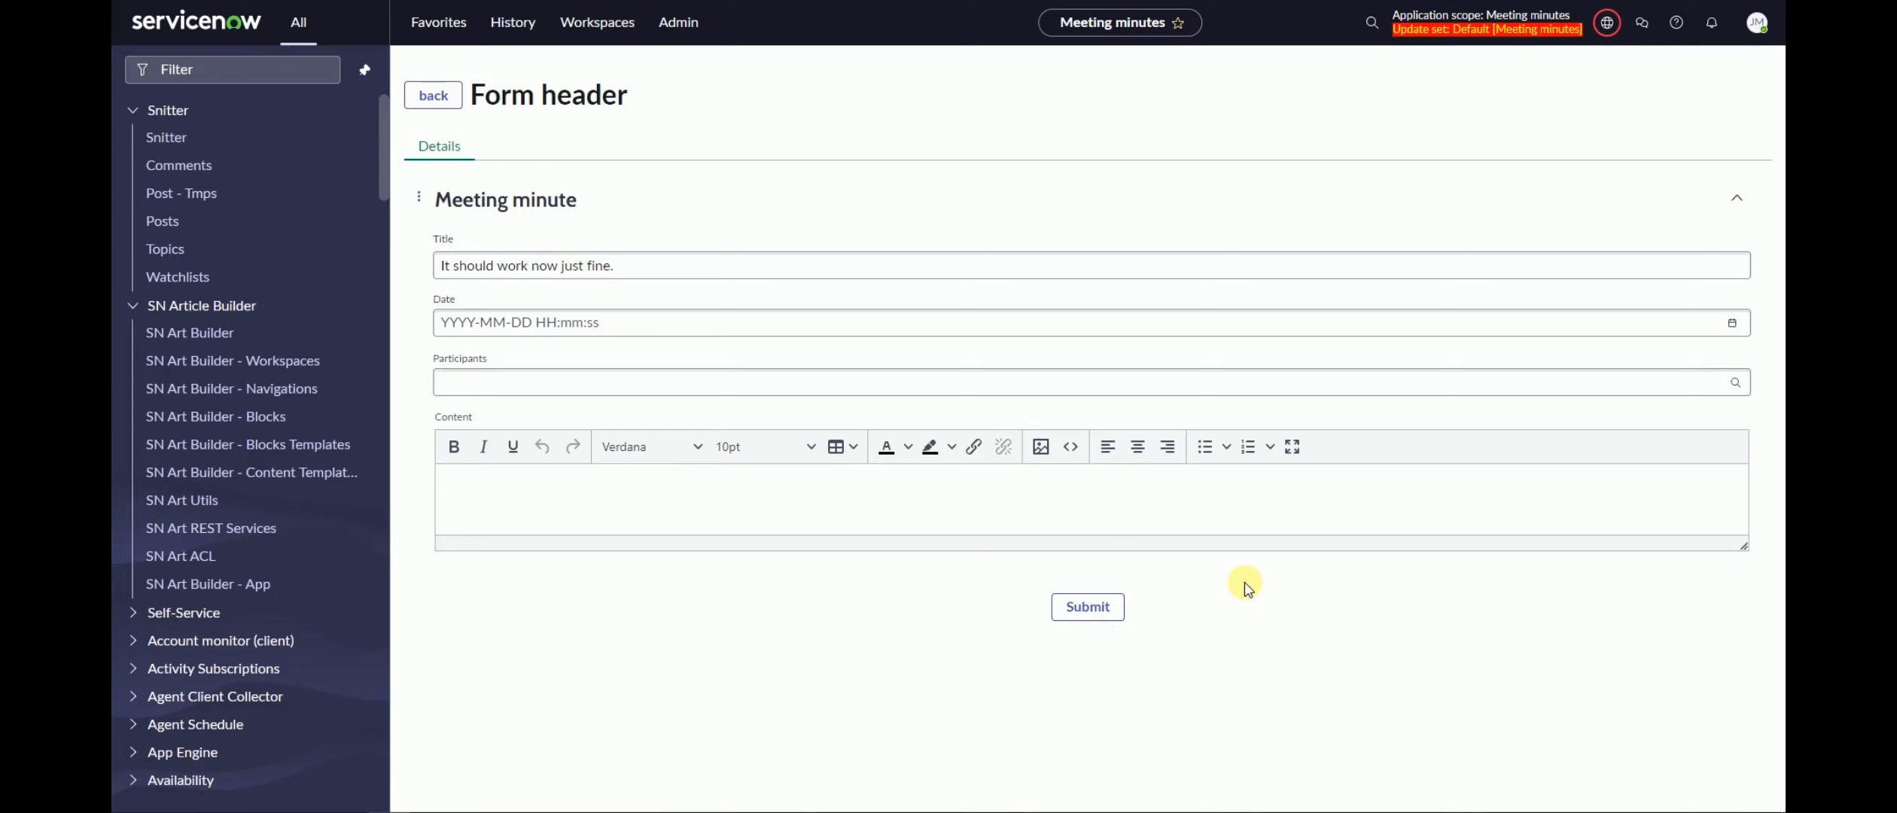
pyautogui.click(632, 316)
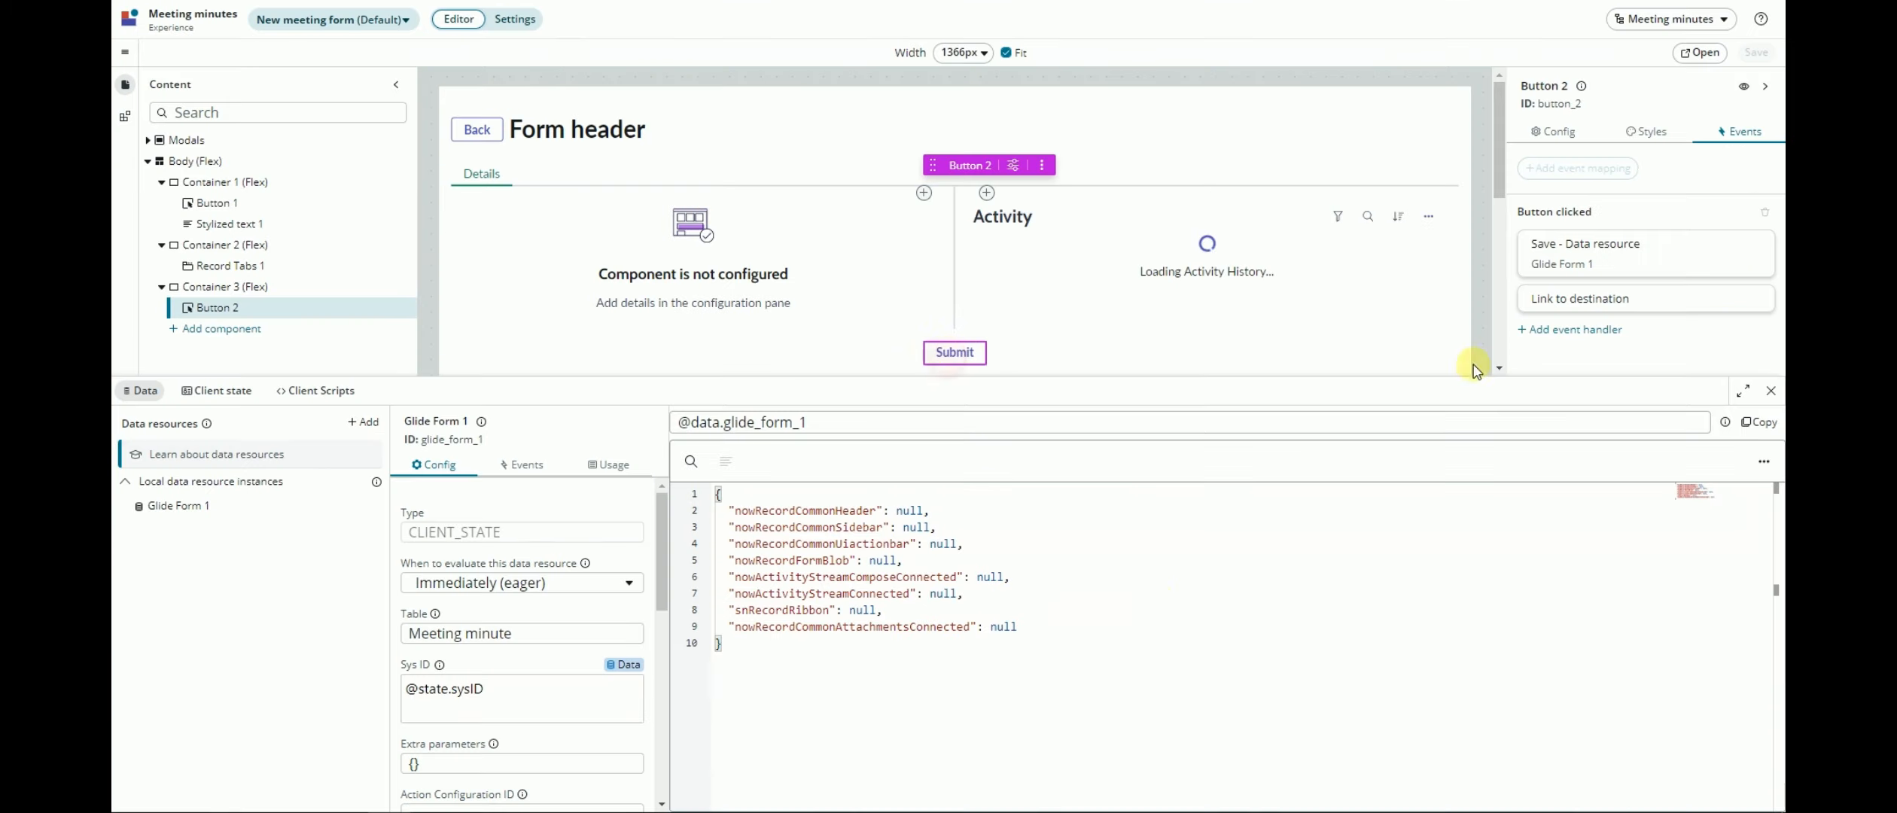
# Step: In UI Builder, set the Submit button's Link to destination handler to the Home page, apply it, and save the page
pyautogui.click(1578, 299)
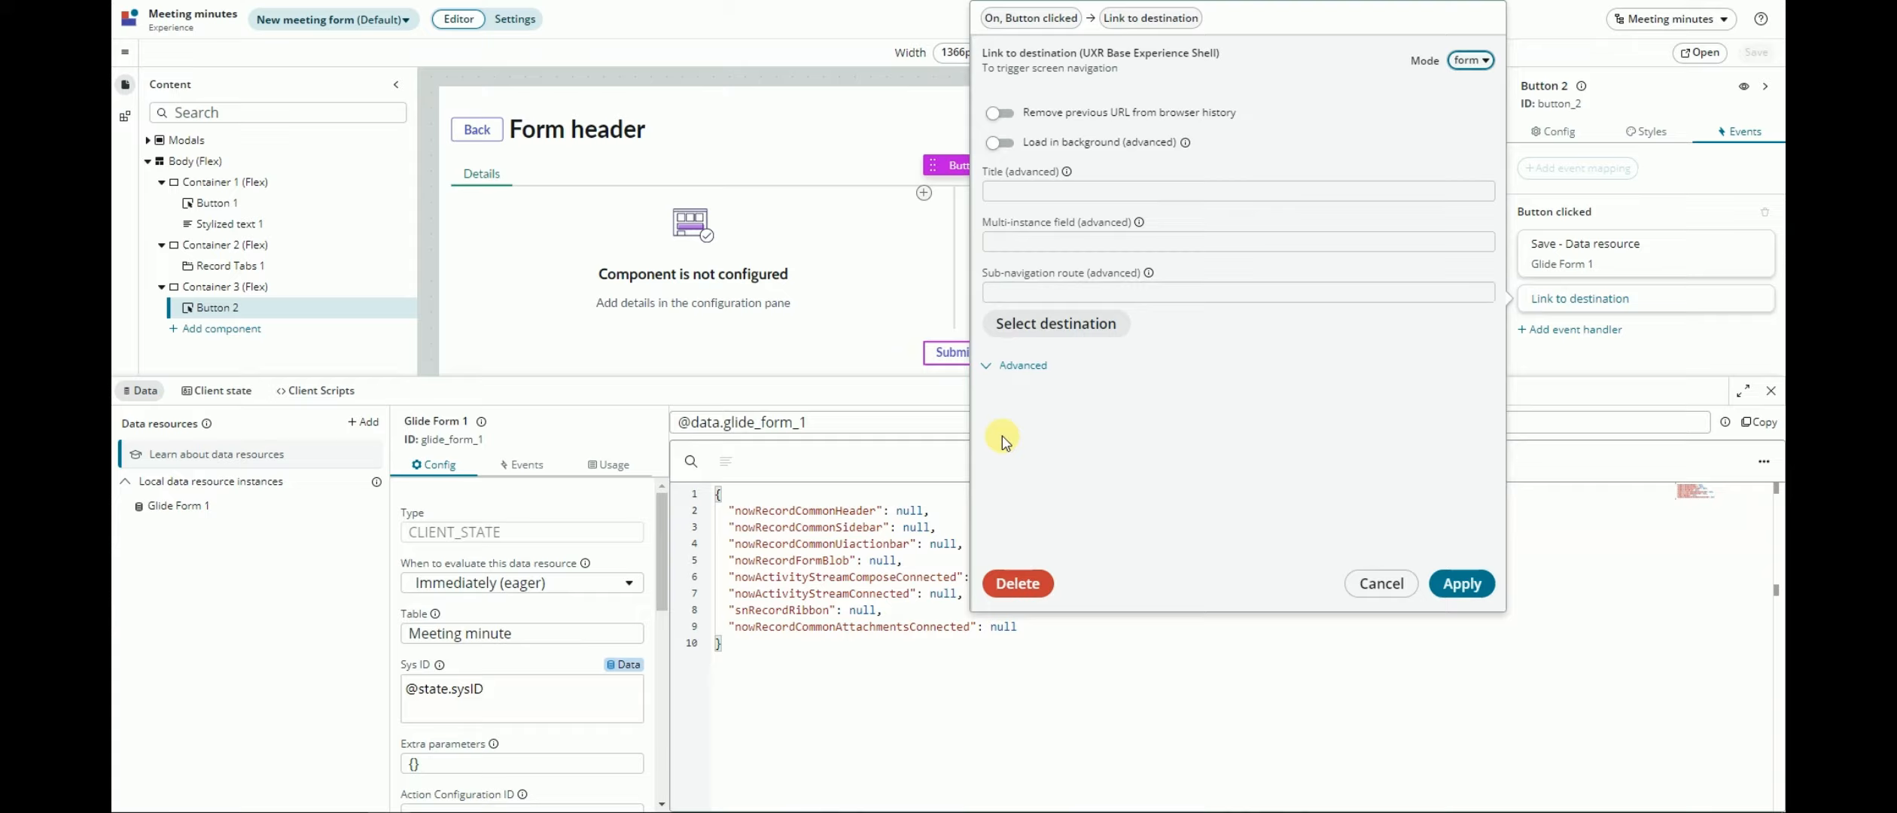
pyautogui.click(1044, 325)
pyautogui.click(645, 270)
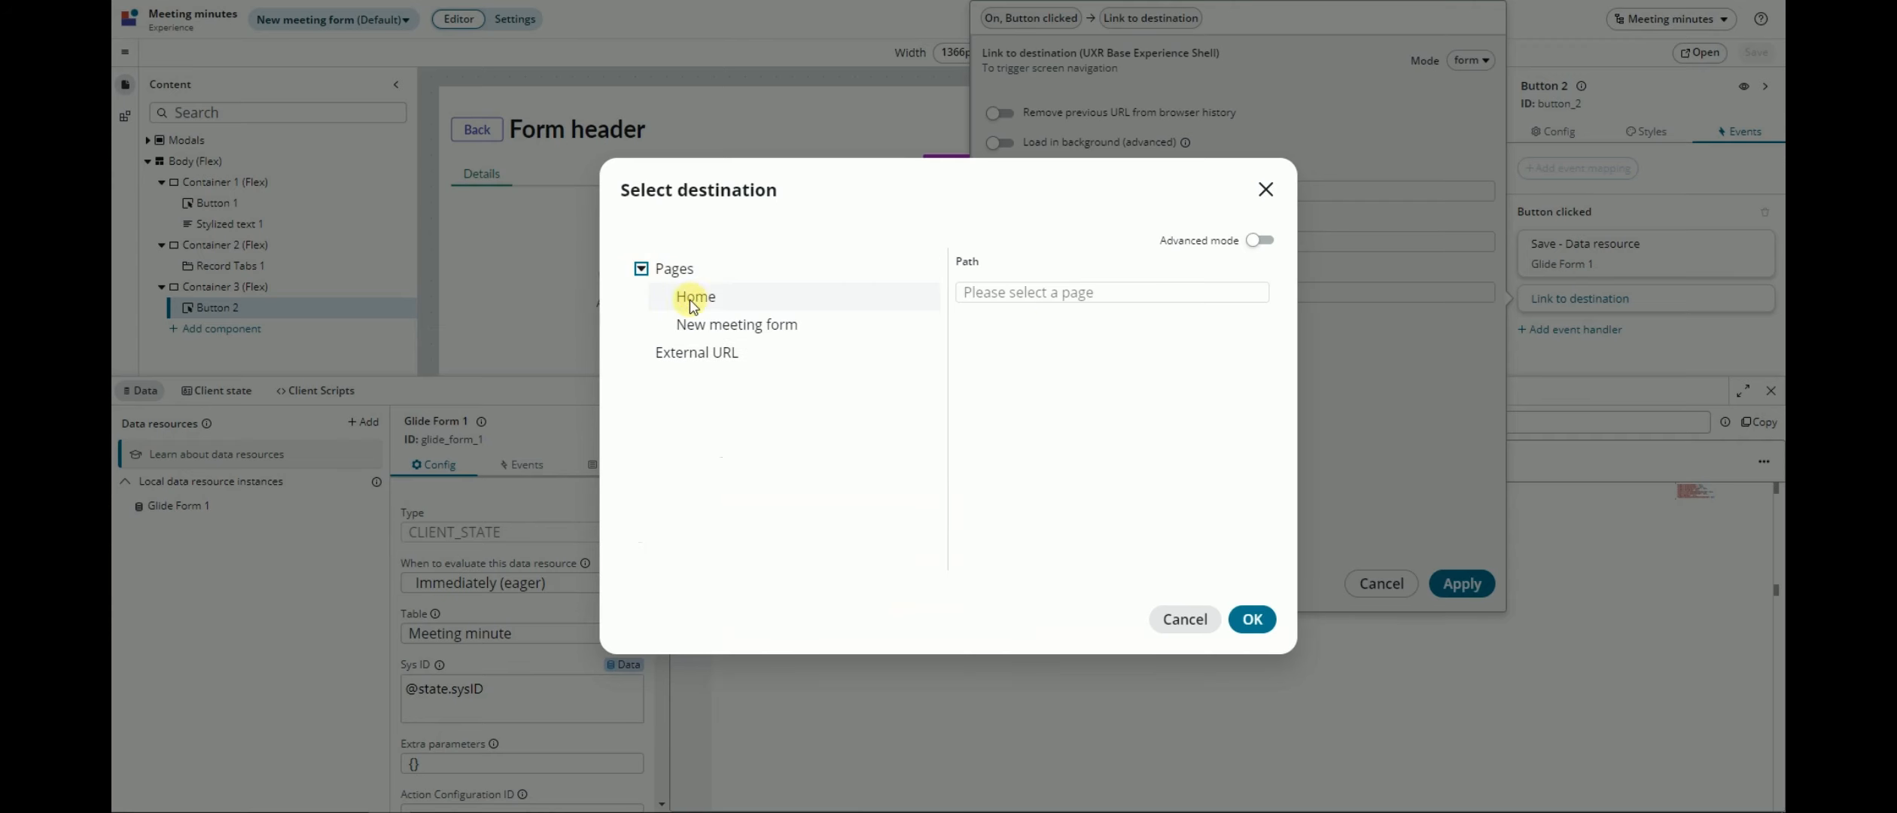
pyautogui.click(693, 297)
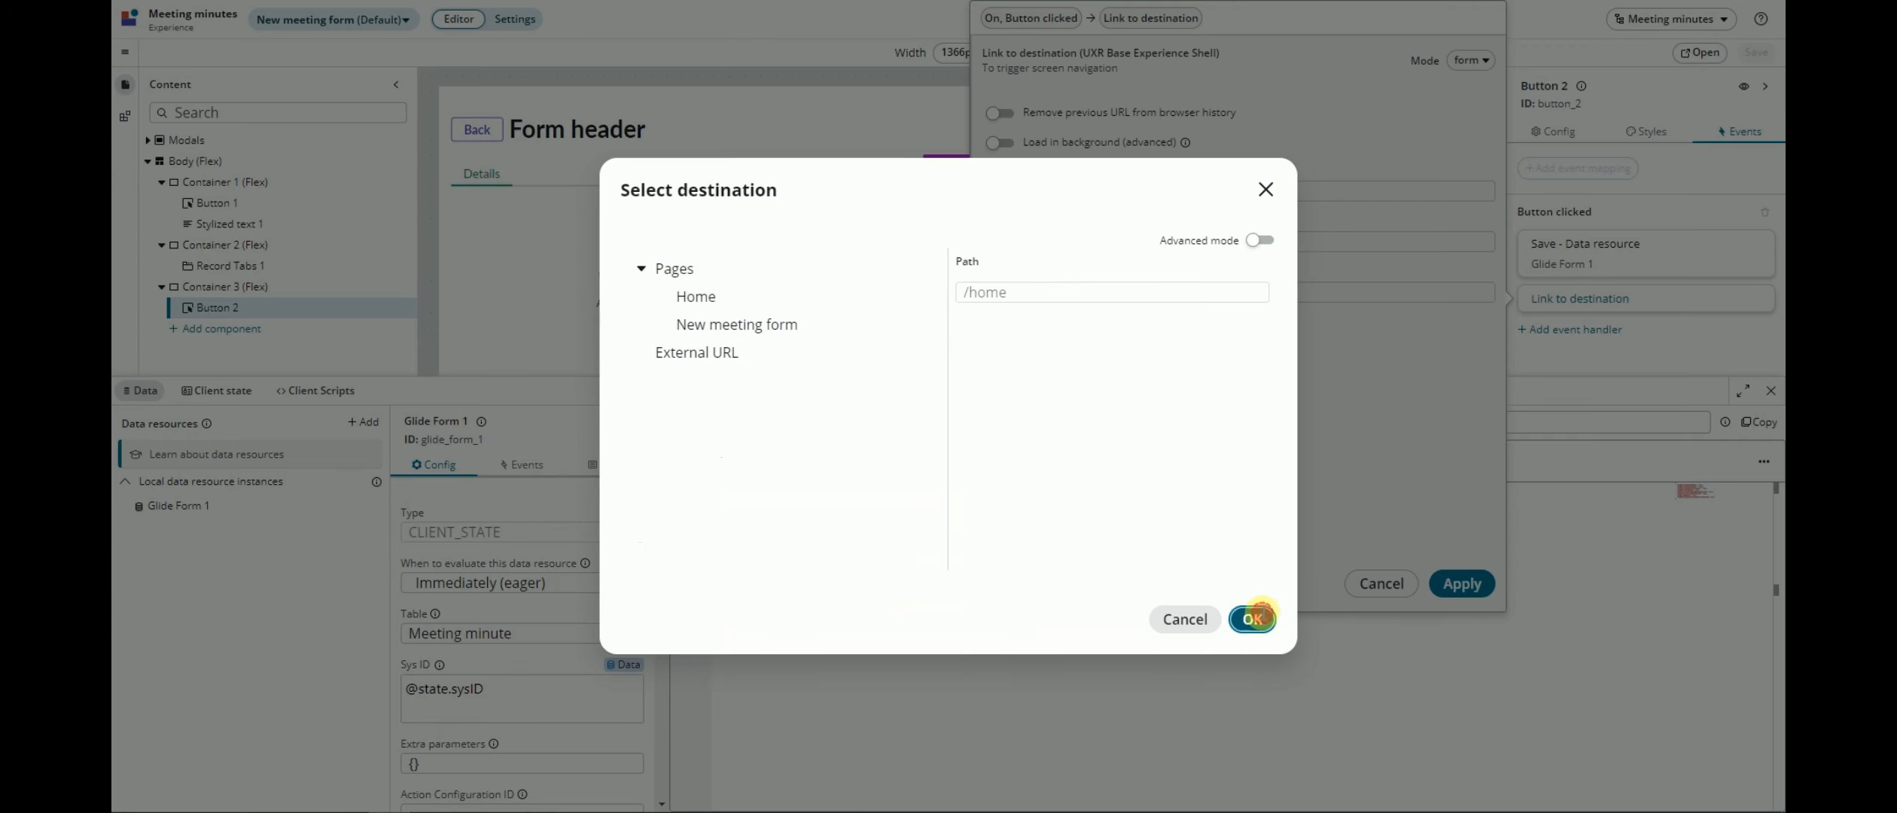
pyautogui.click(1253, 617)
pyautogui.click(1437, 586)
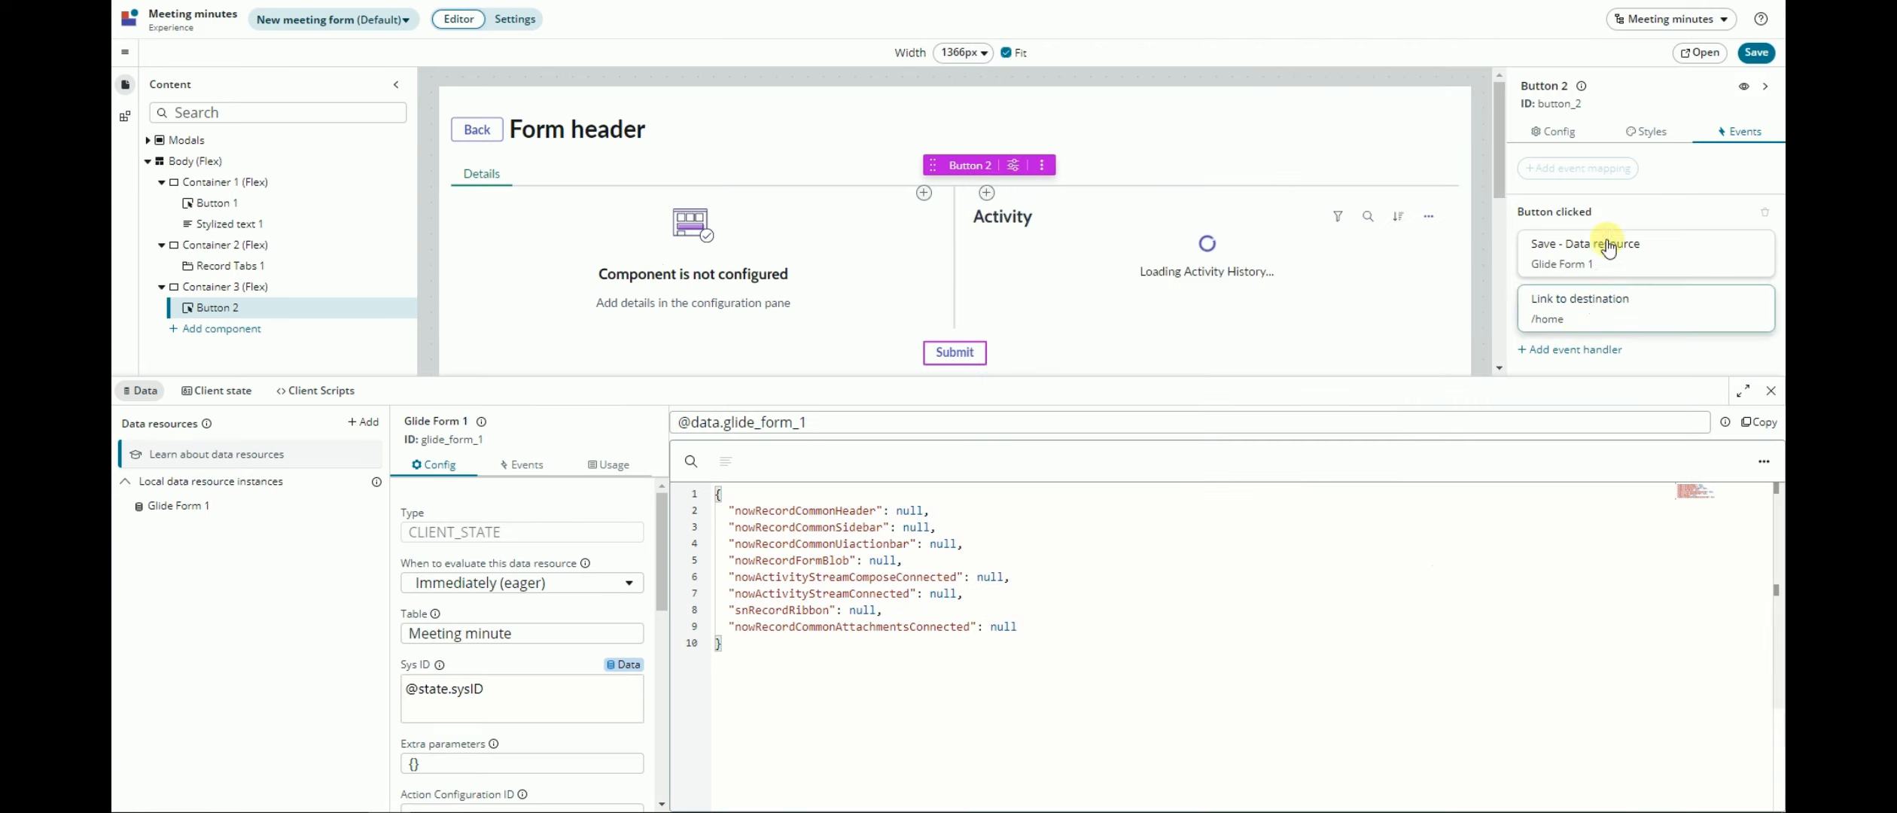
pyautogui.click(1747, 52)
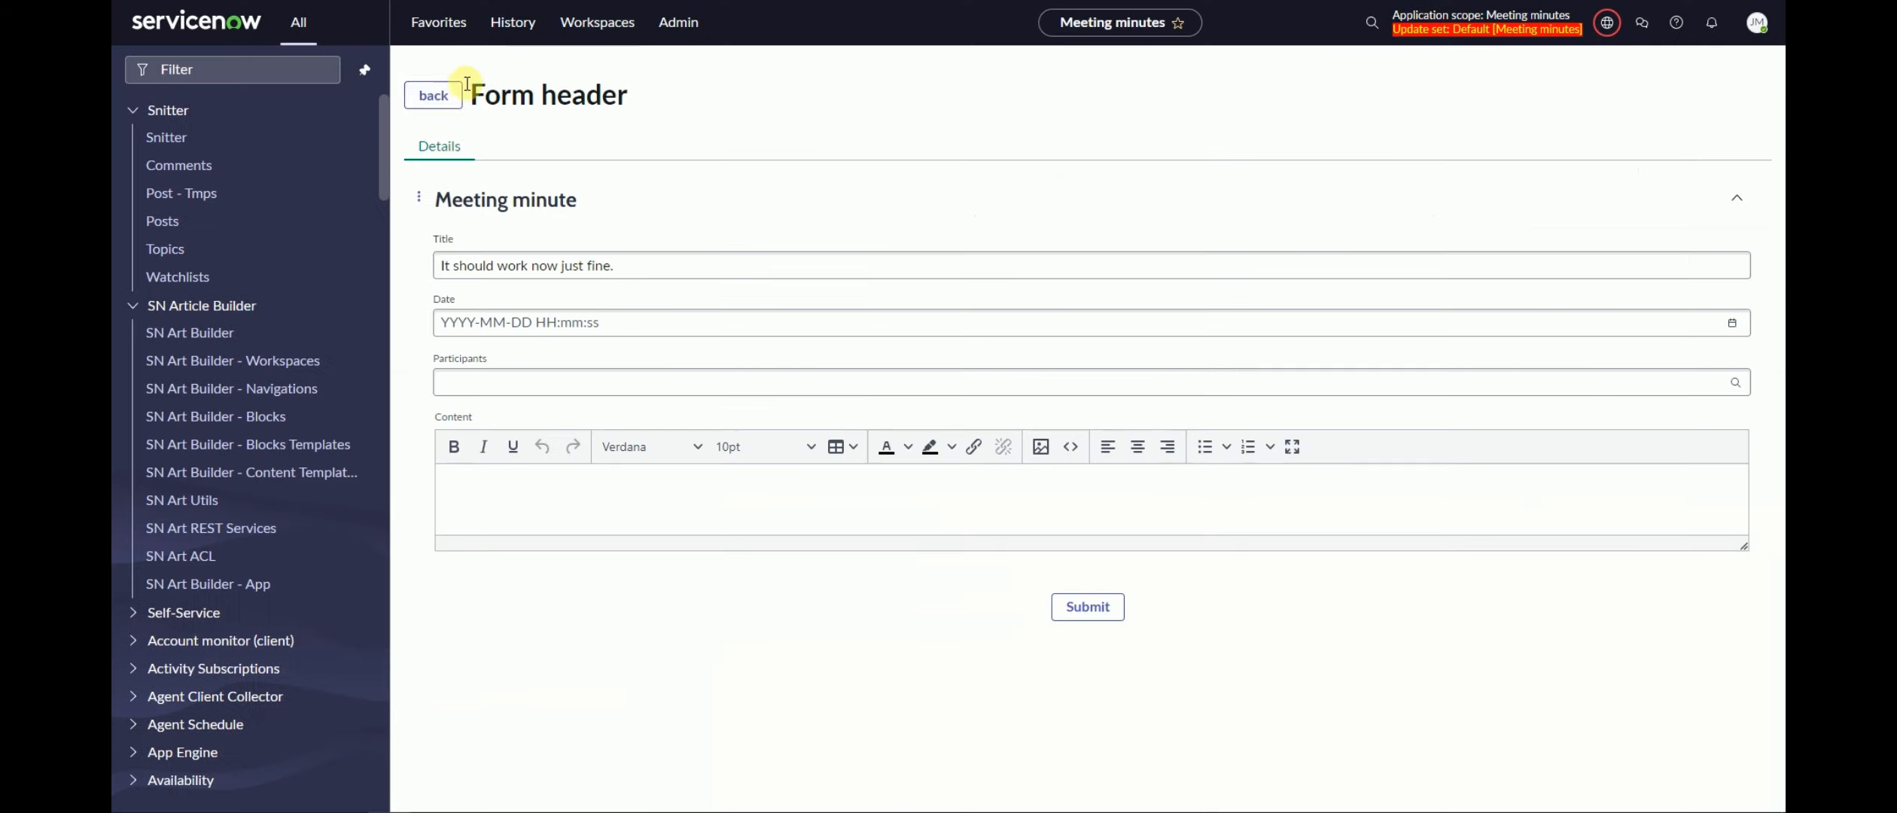
# Step: Go back from the live form to the Meeting minutes home page, reload it, and start a new meeting minute
pyautogui.click(451, 94)
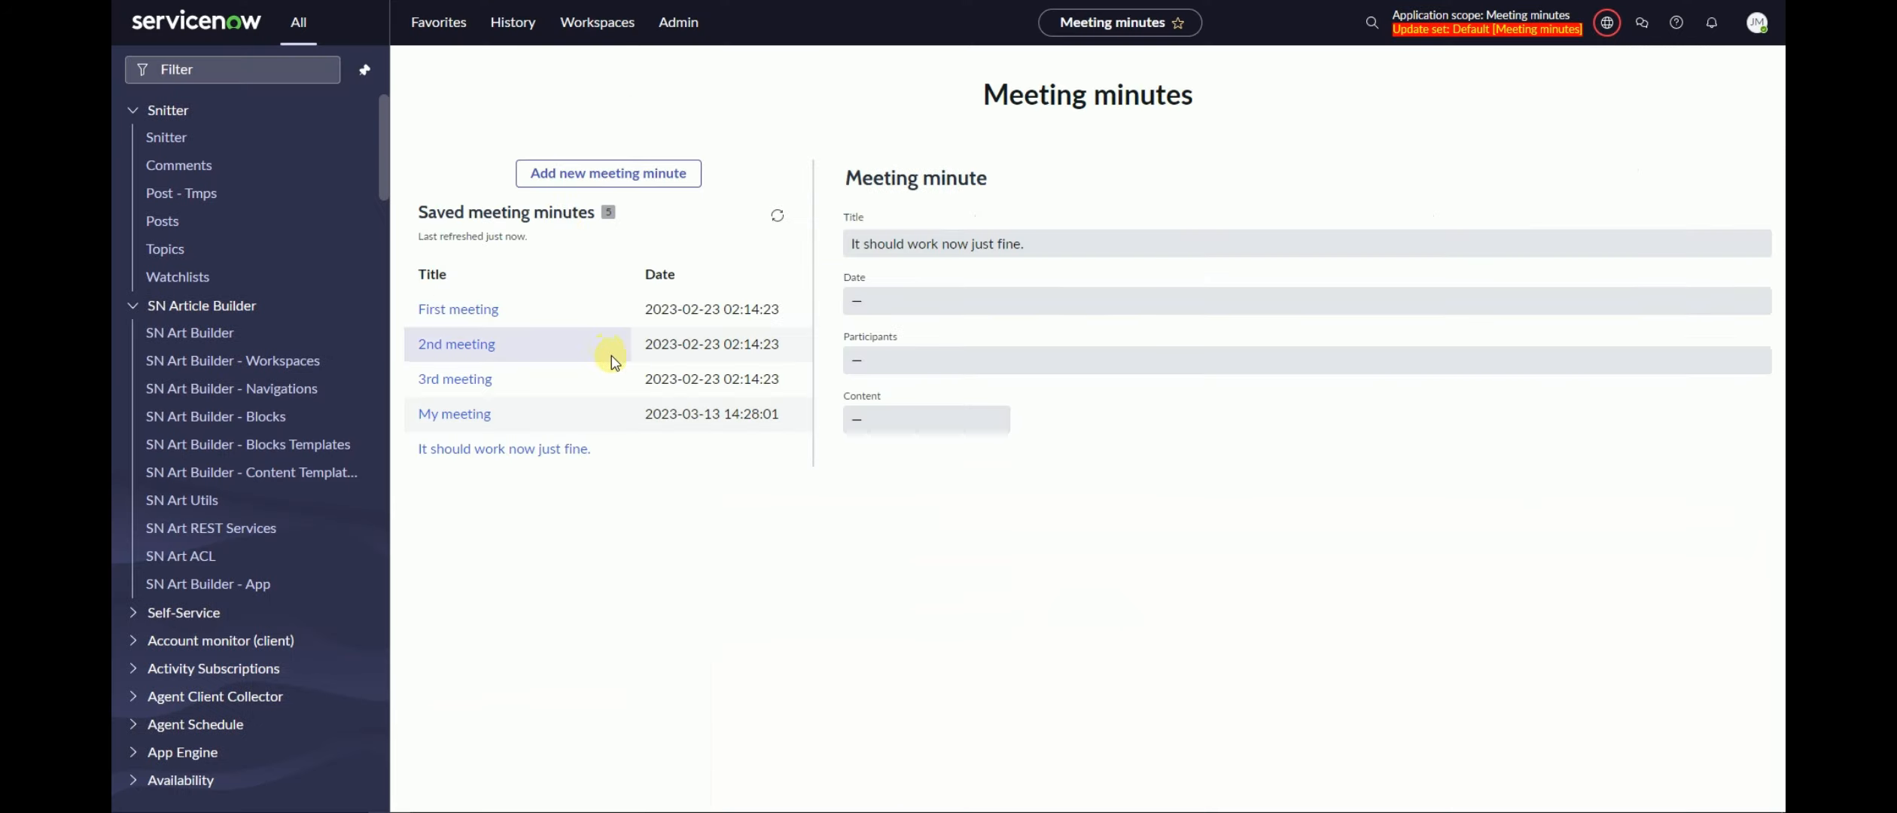
pyautogui.press('F5')
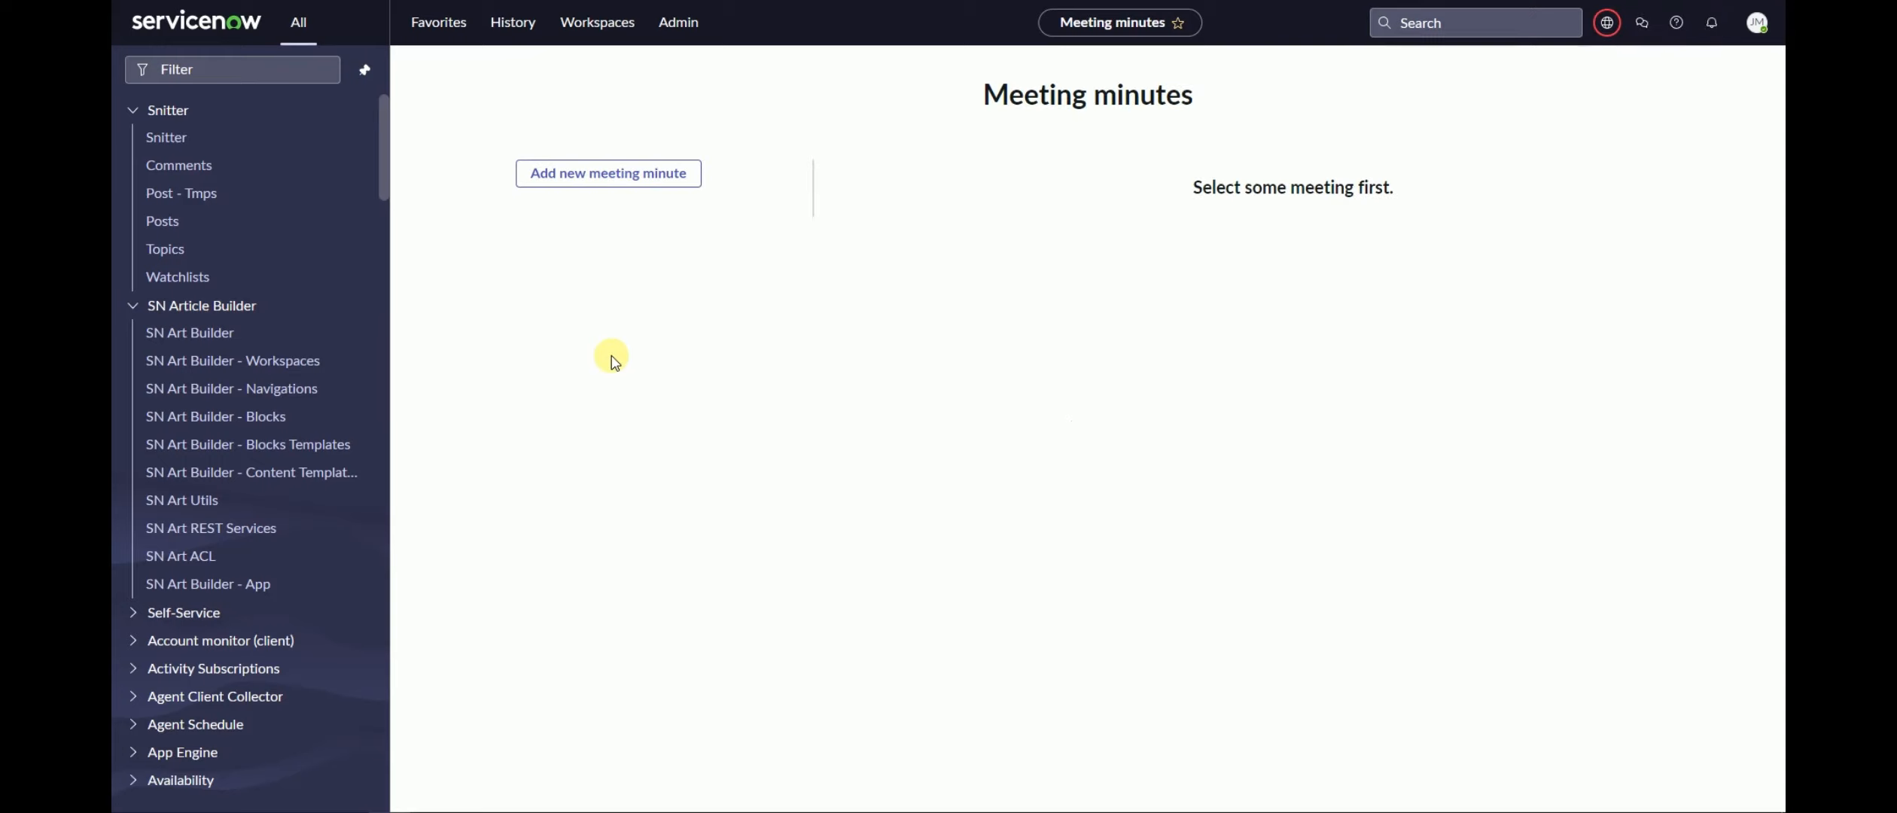
pyautogui.click(605, 172)
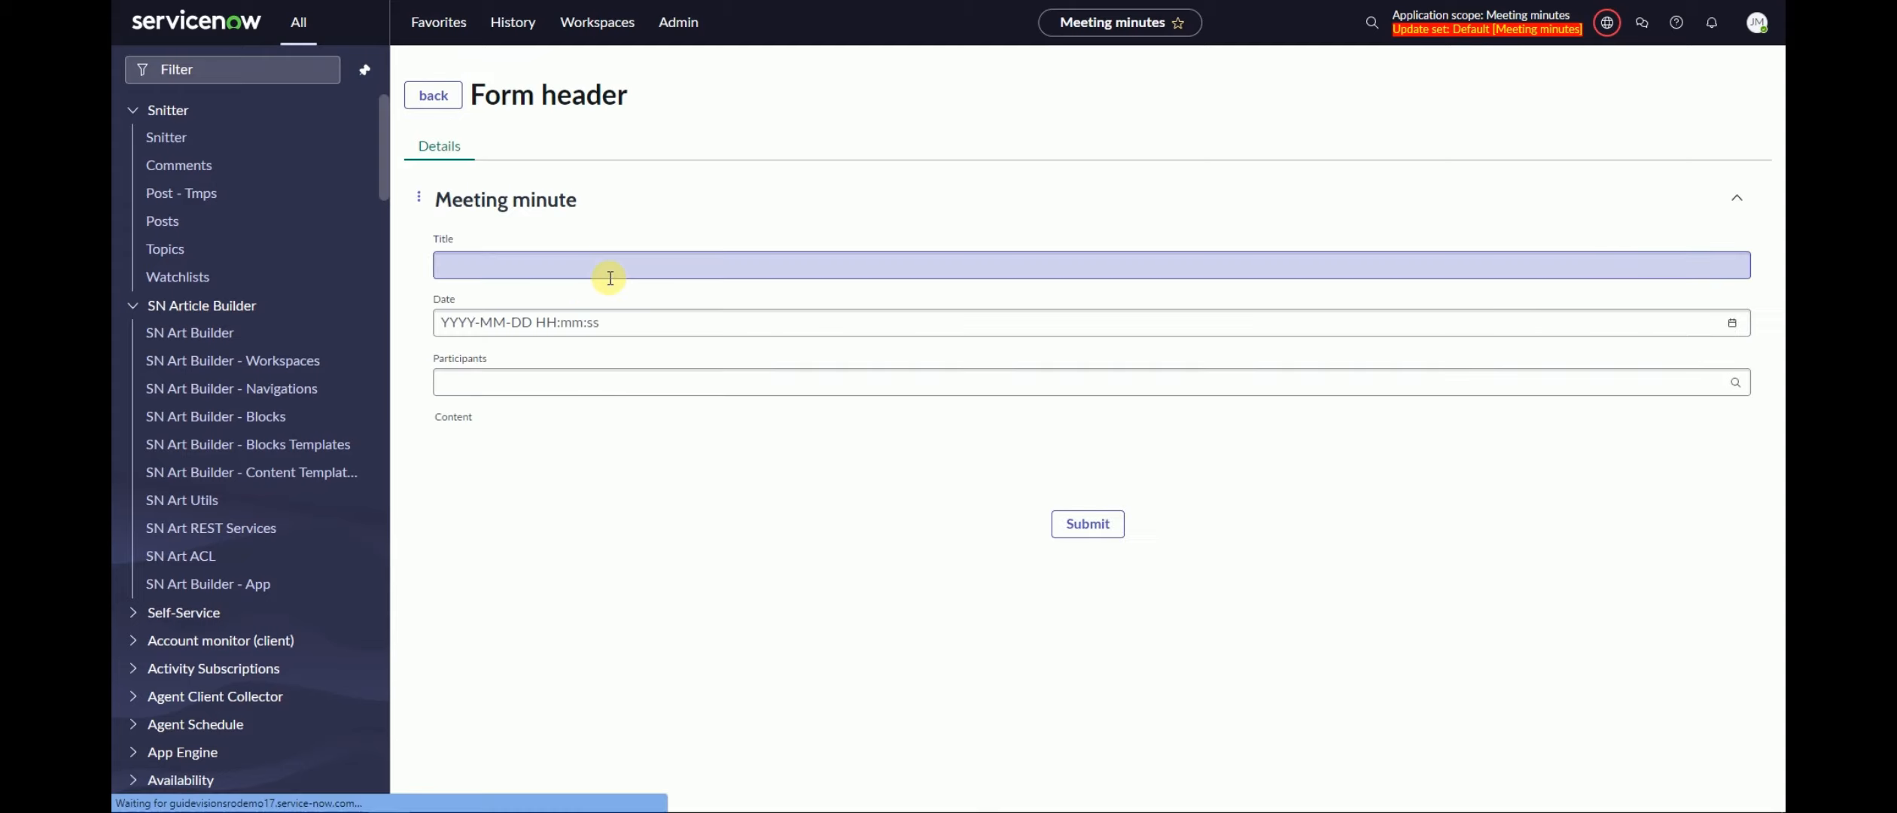
# Step: Title the new meeting minute "2nd attempt" and submit it
pyautogui.click(582, 265)
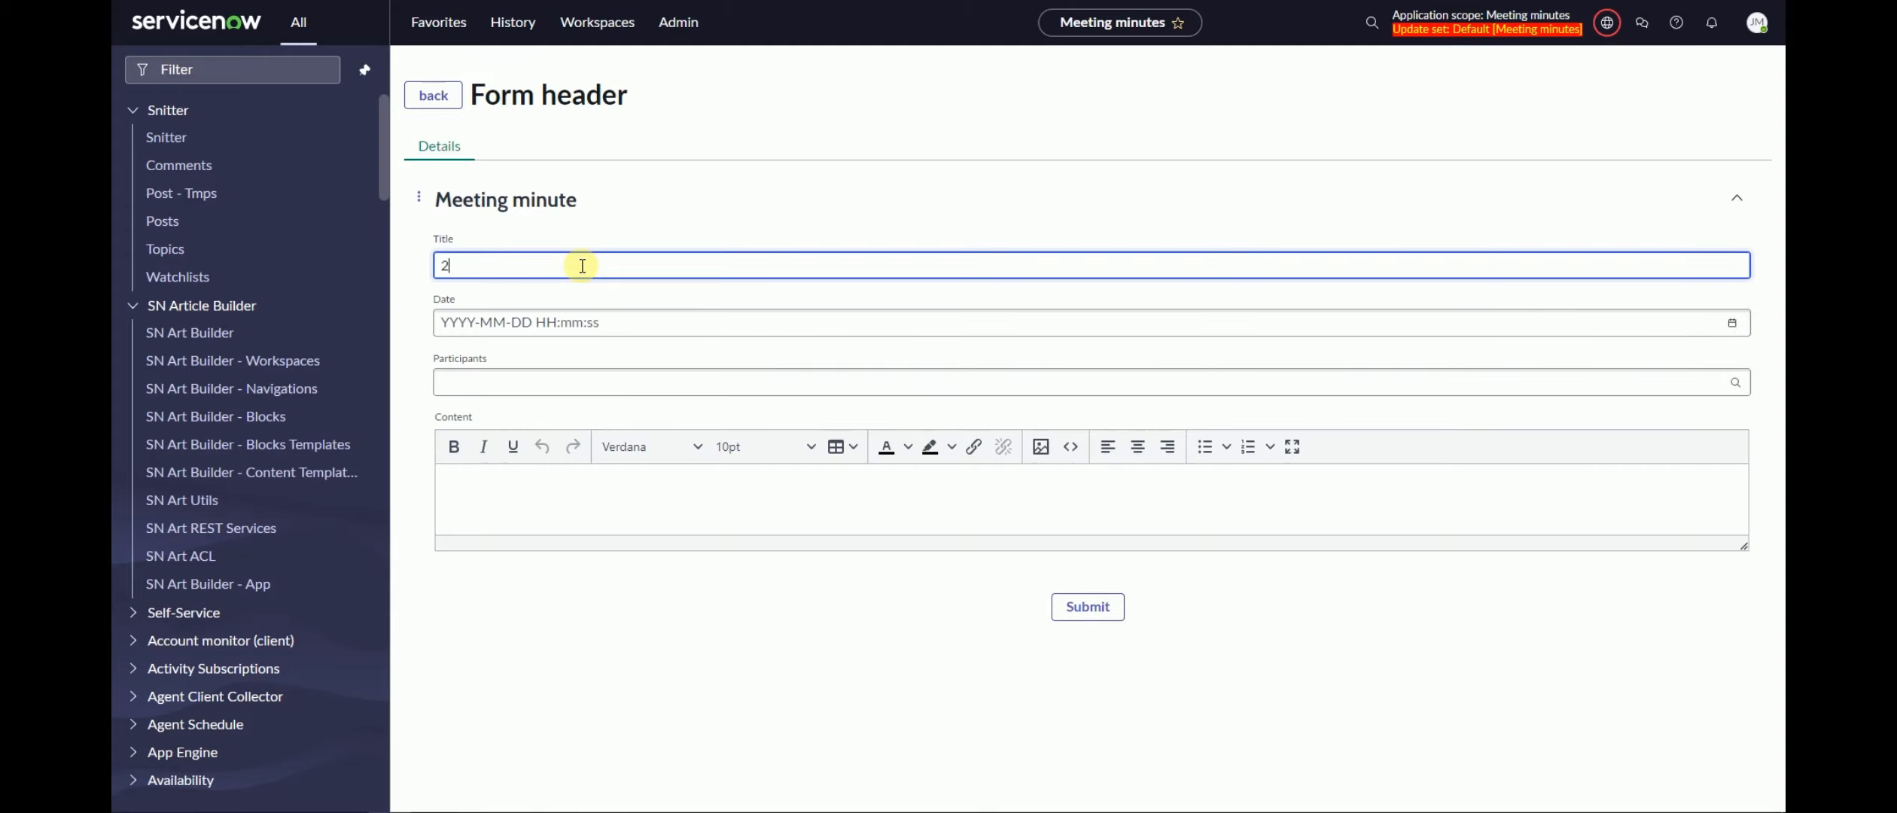
pyautogui.write('2nd attempt')
pyautogui.click(1088, 605)
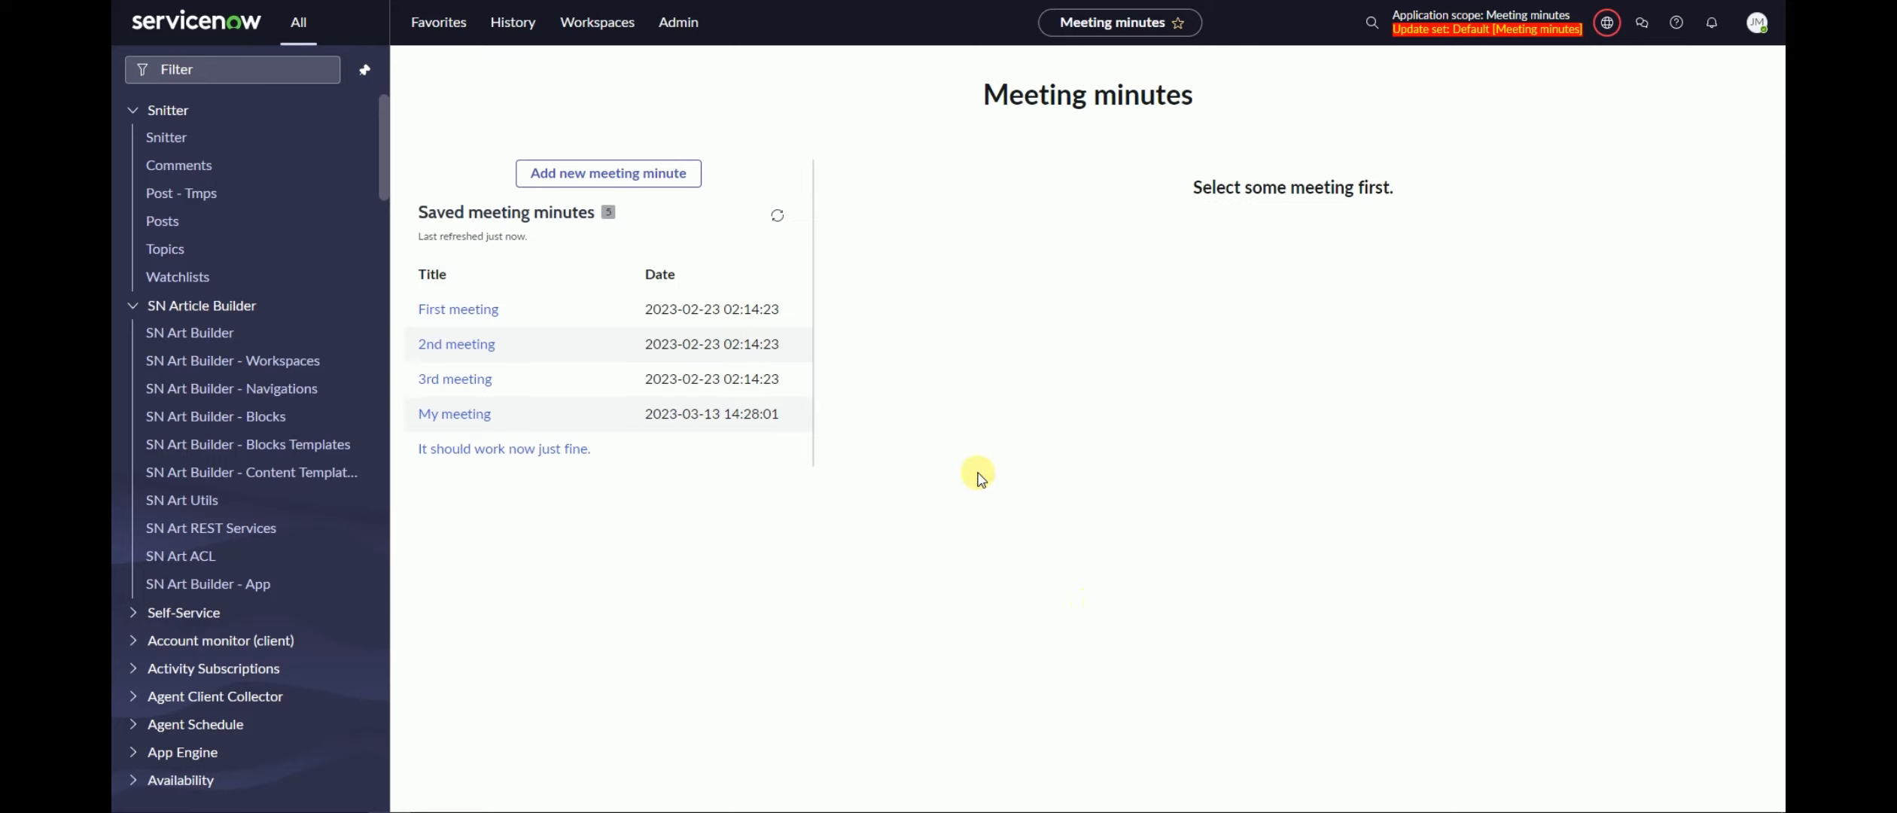
# Step: Refresh the saved meeting minutes list and view the details of the 2nd attempt record and the four entries above it
pyautogui.click(780, 220)
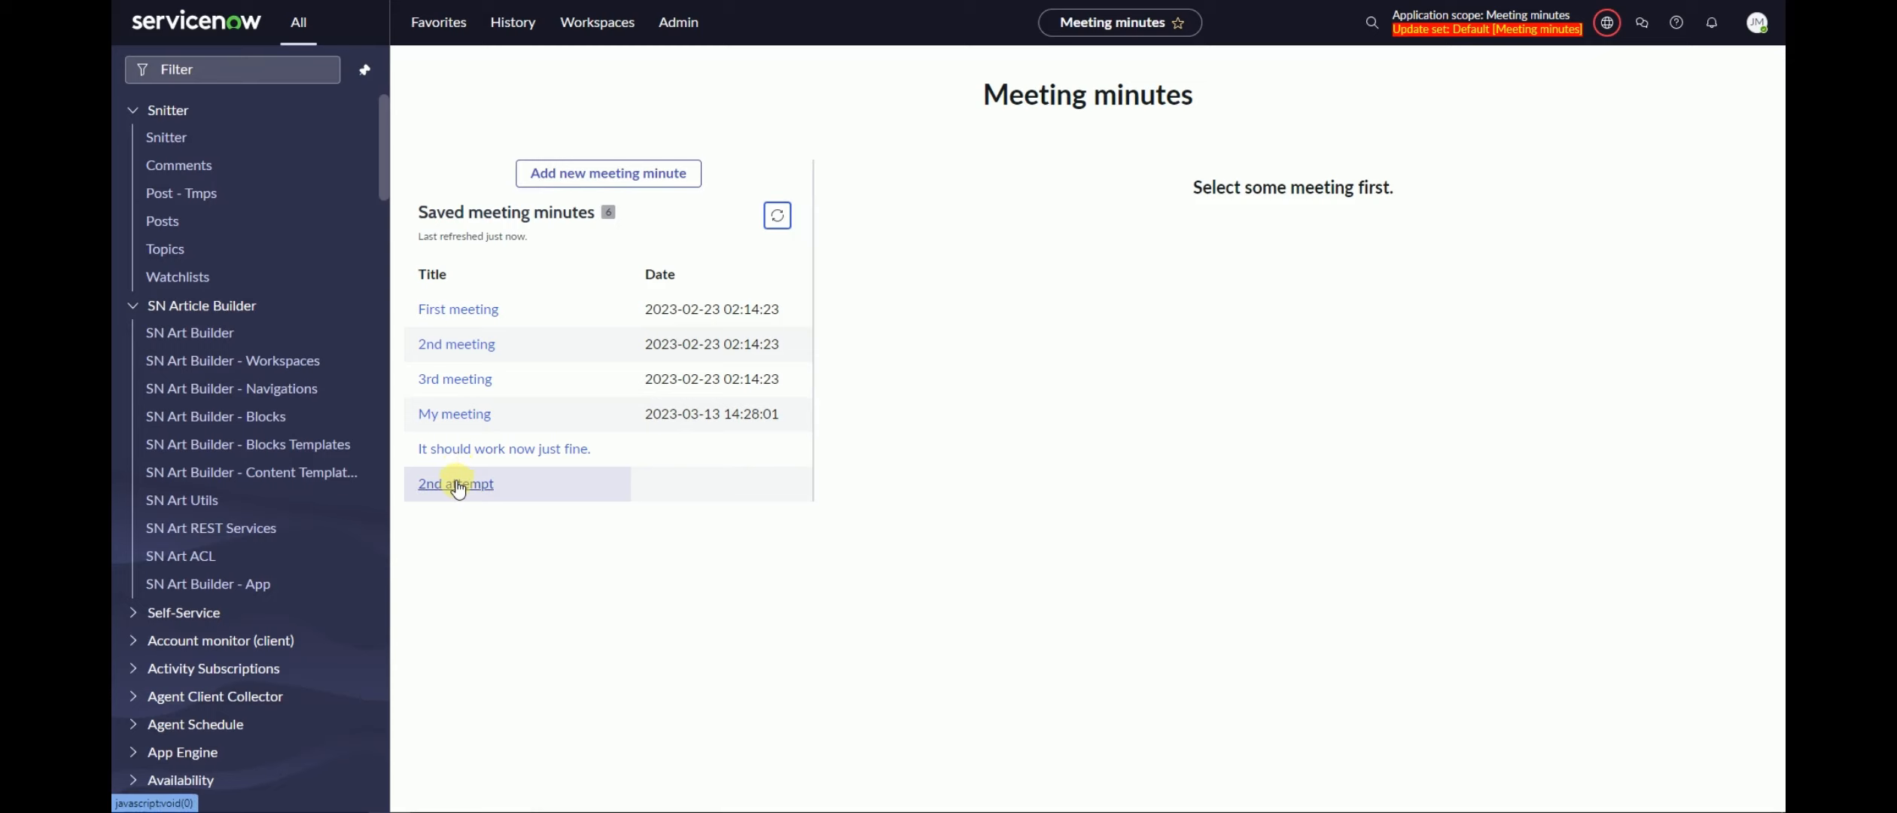
pyautogui.click(457, 486)
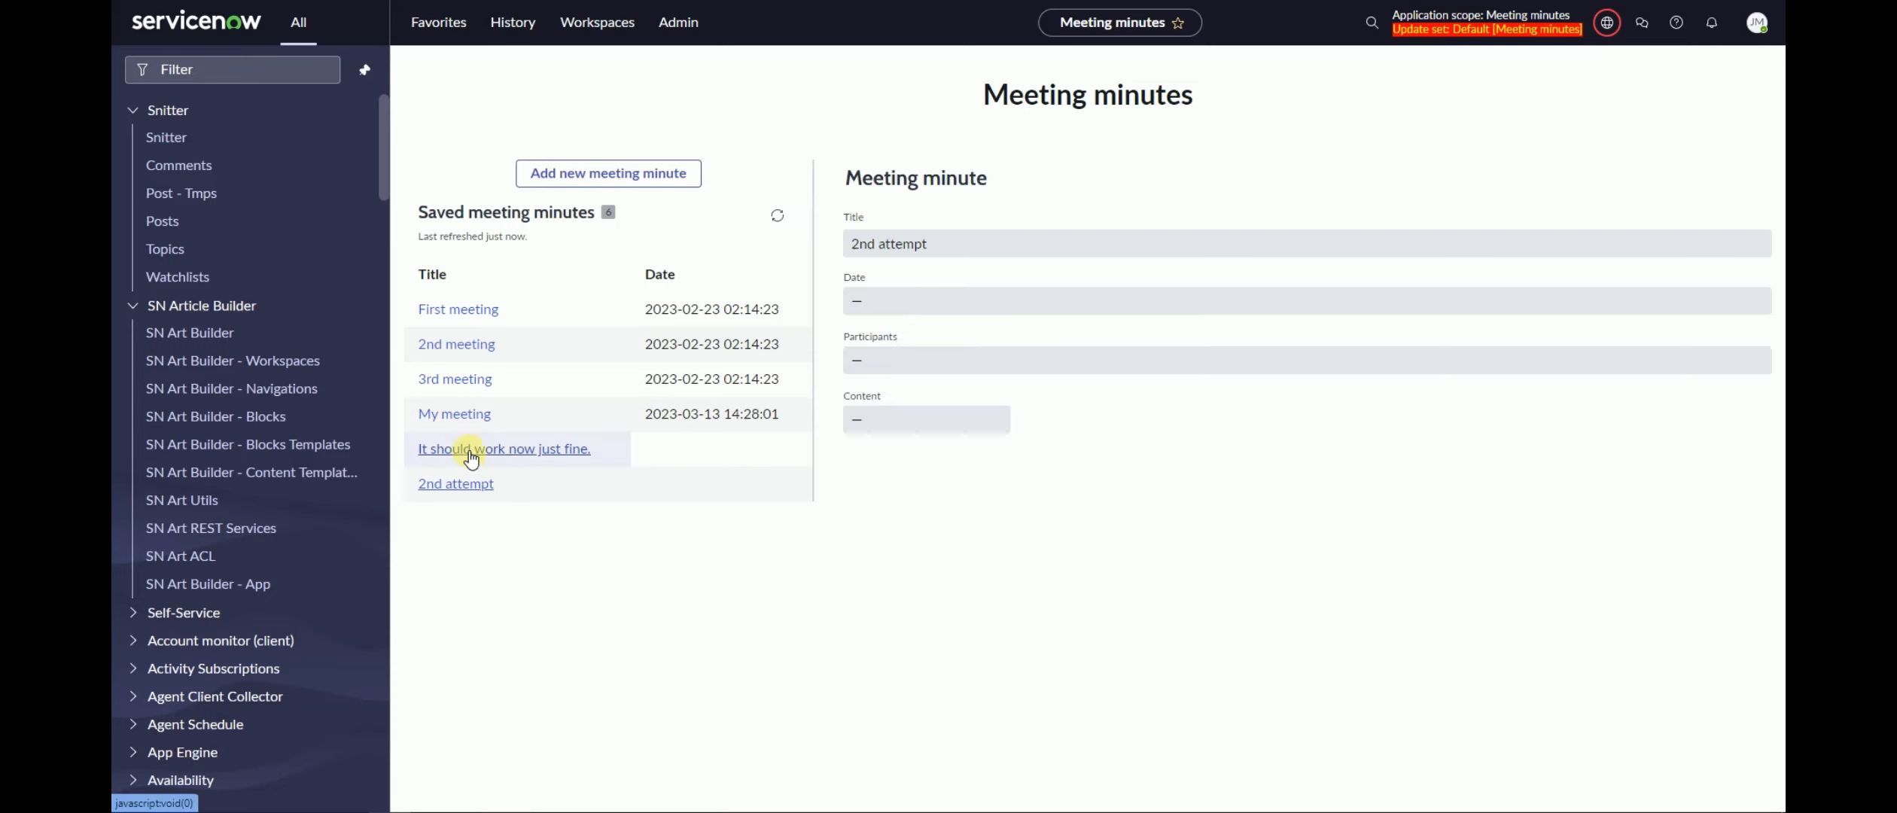
pyautogui.click(470, 452)
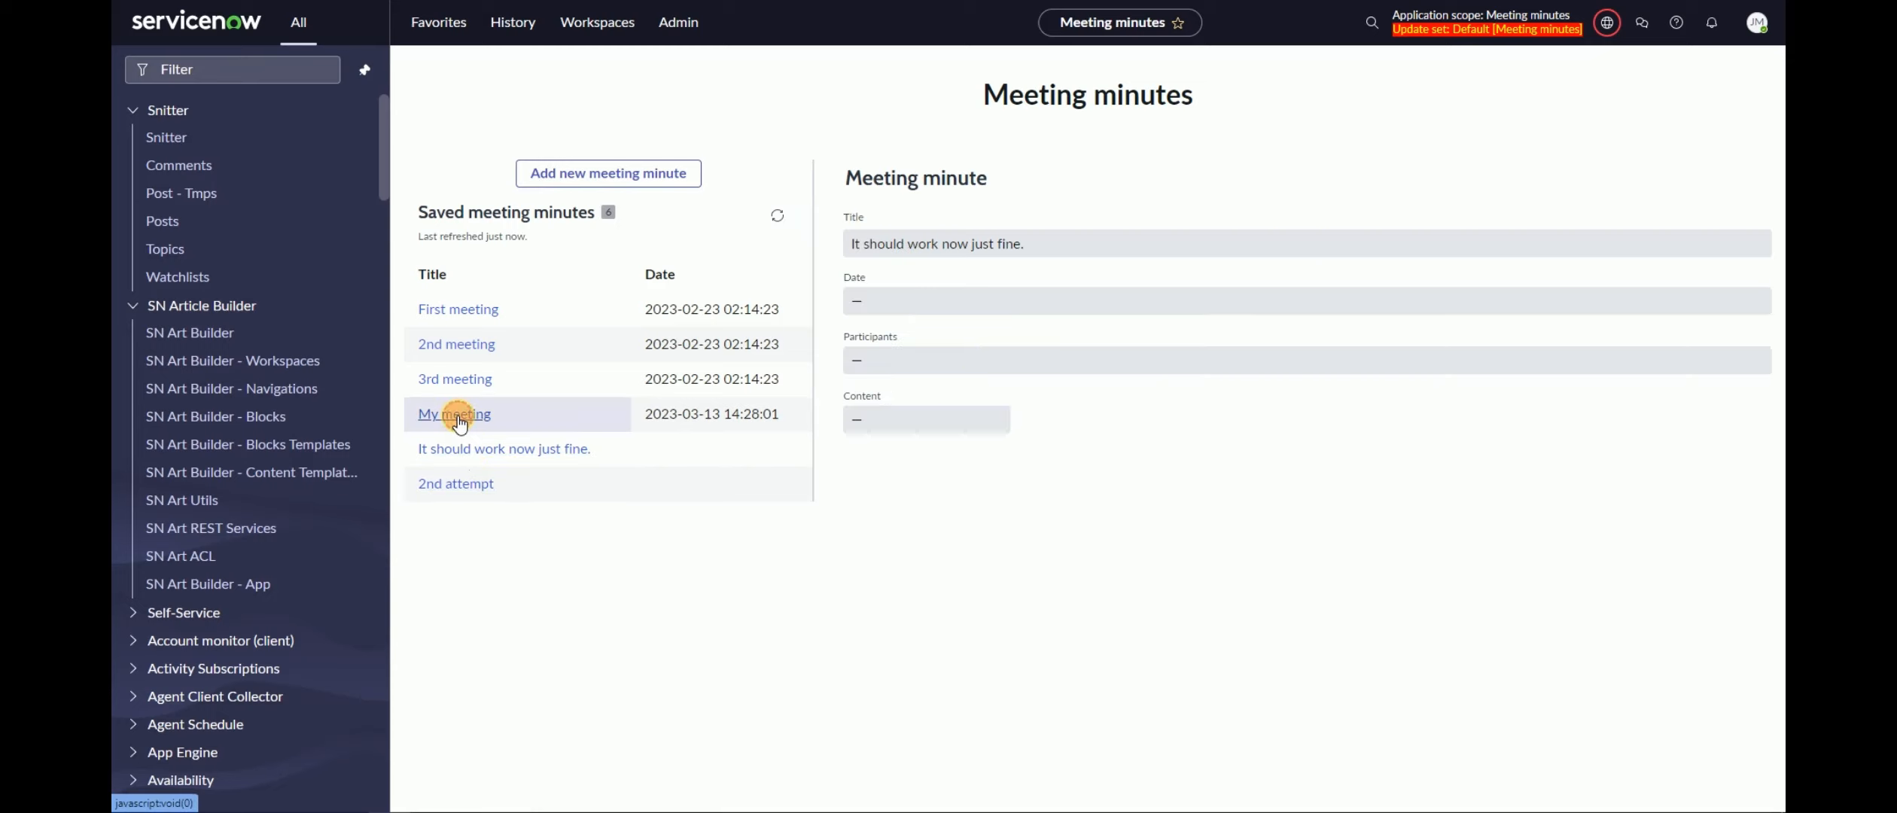
pyautogui.click(457, 416)
pyautogui.click(457, 383)
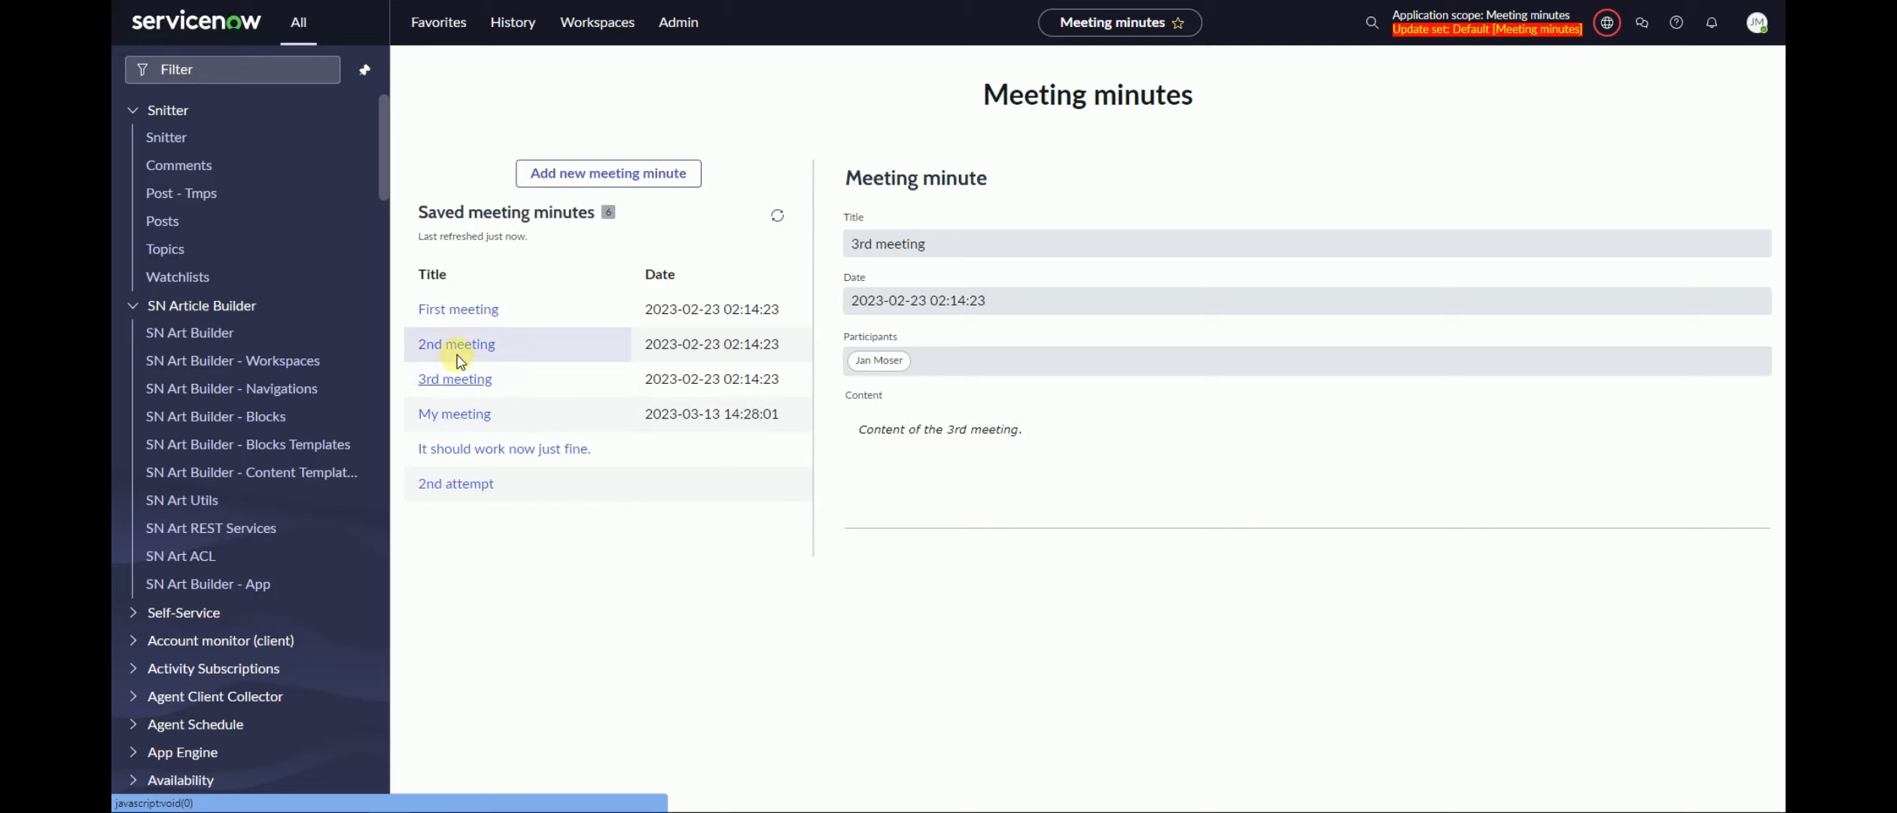
pyautogui.click(457, 345)
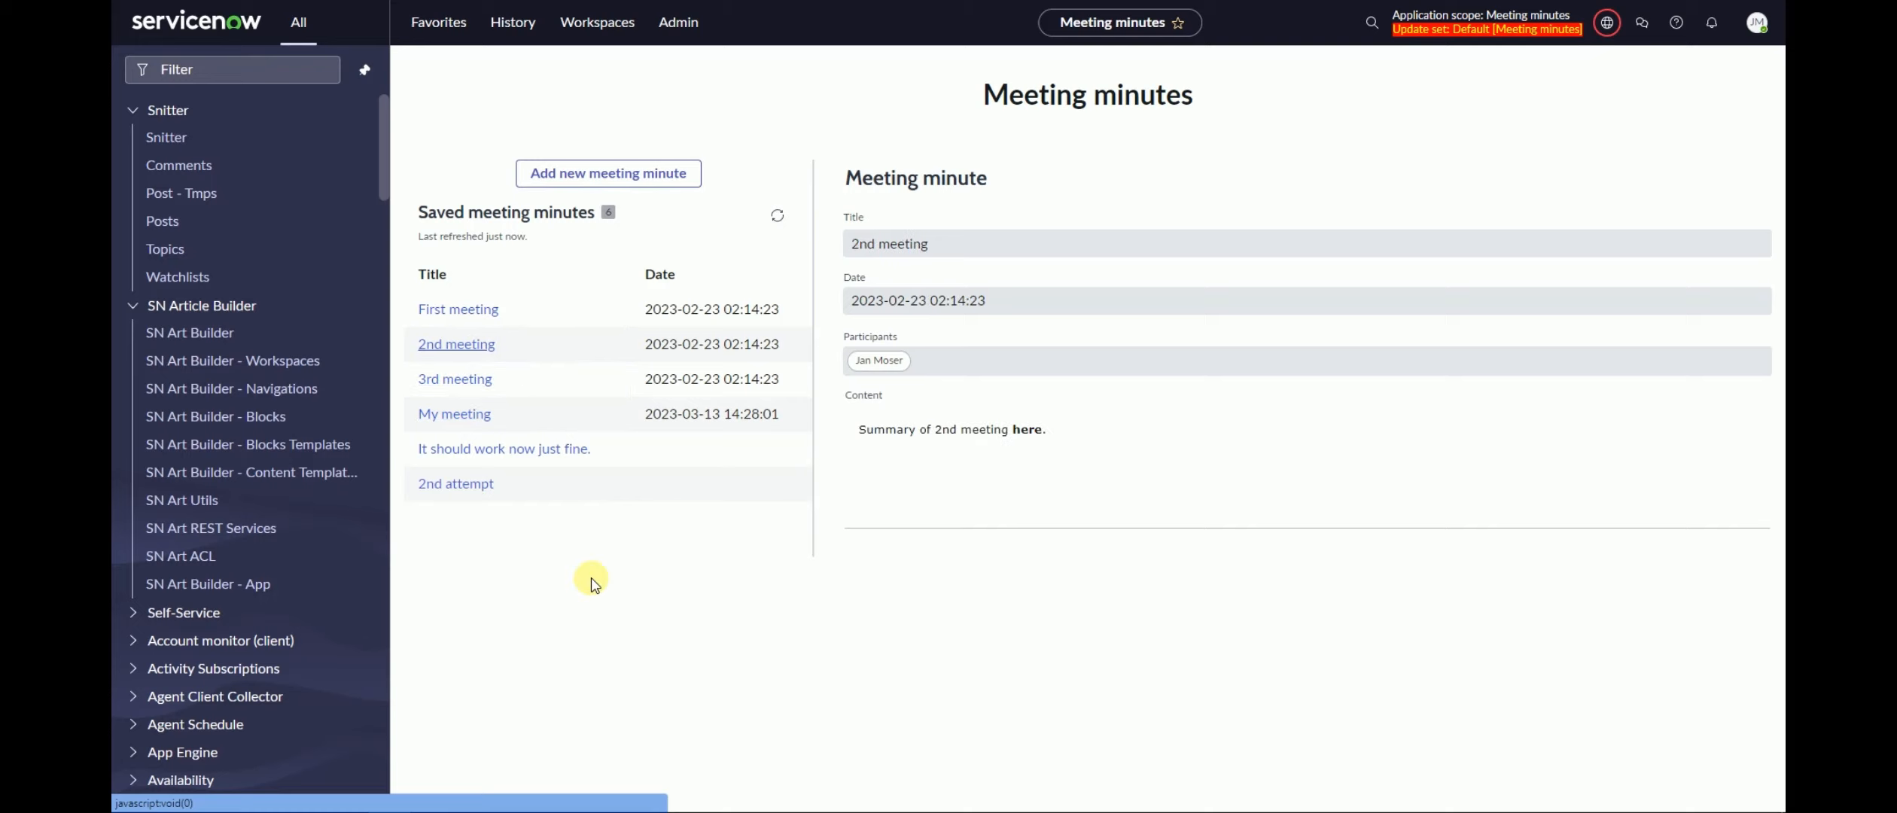